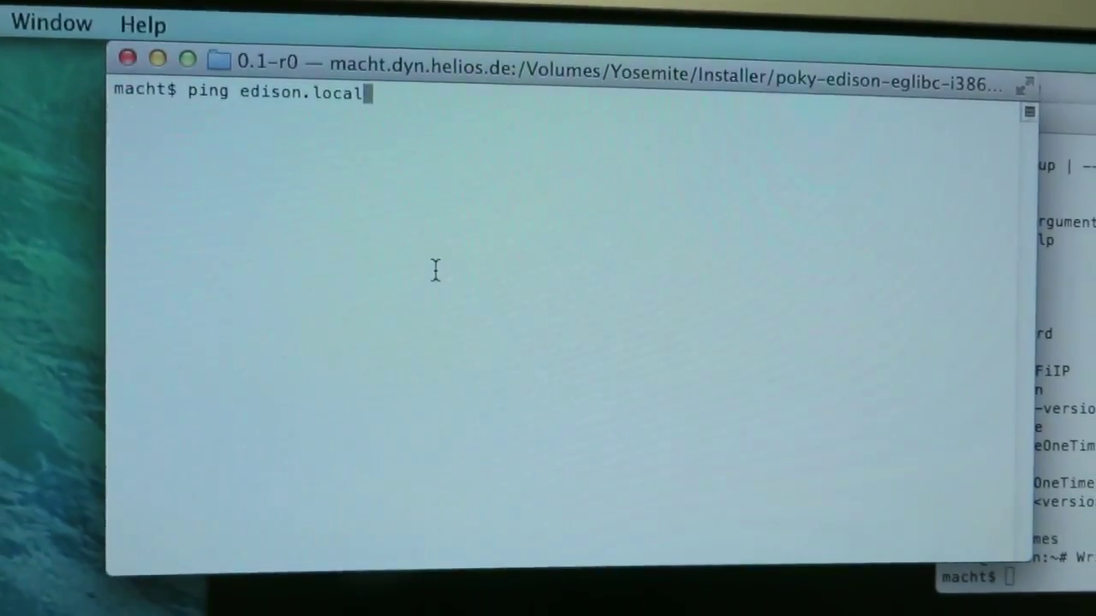
{"action": "key", "text": "Return"}
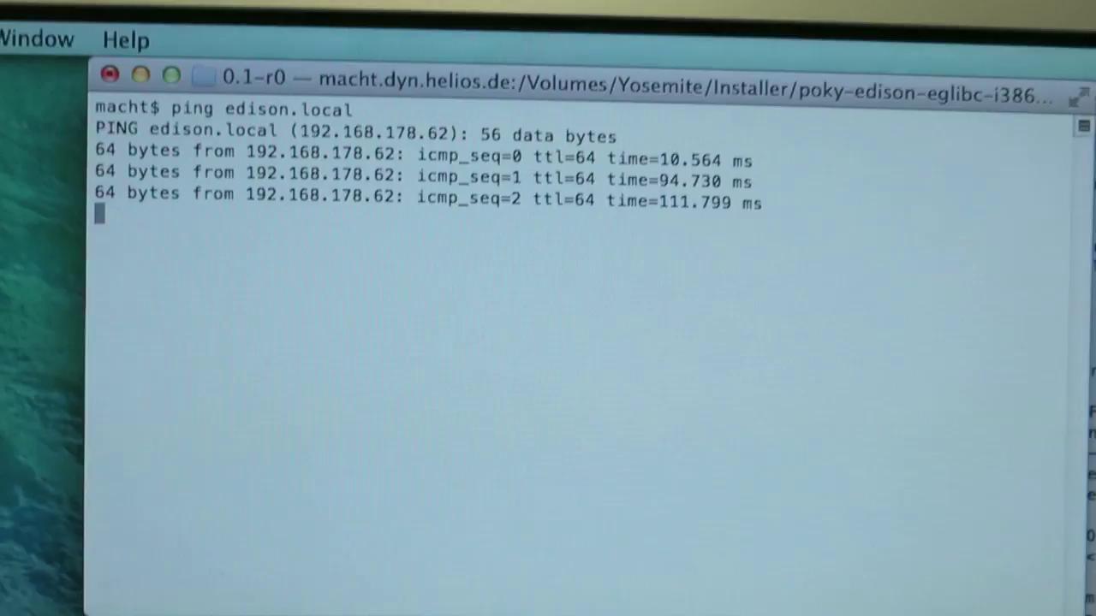
{"action": "key", "text": "super+Tab"}
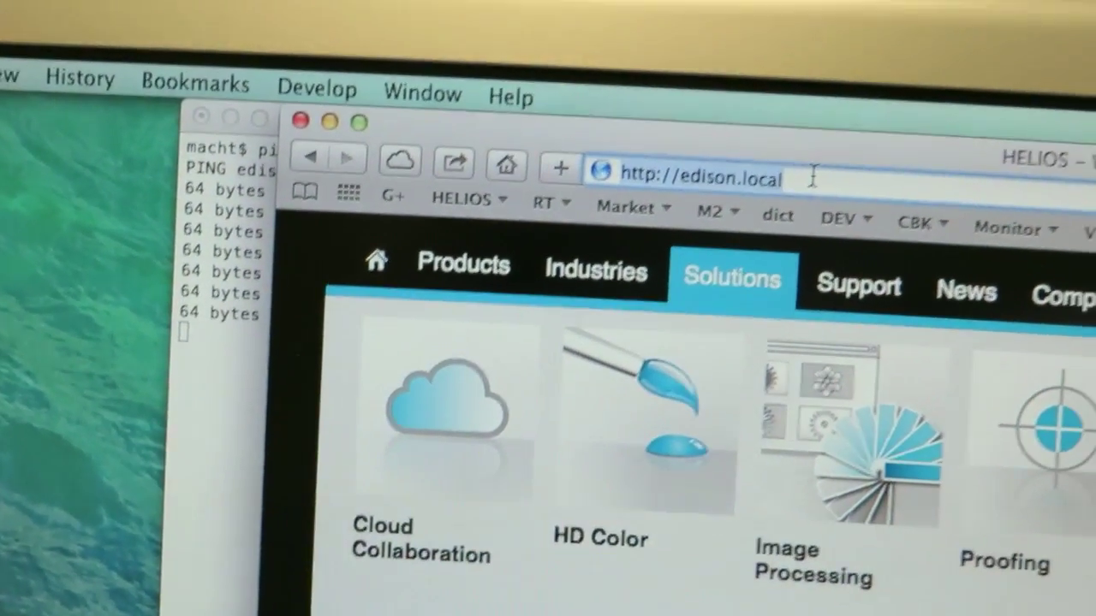
{"action": "left_click", "coordinate": [816, 146]}
{"action": "key", "text": "Return"}
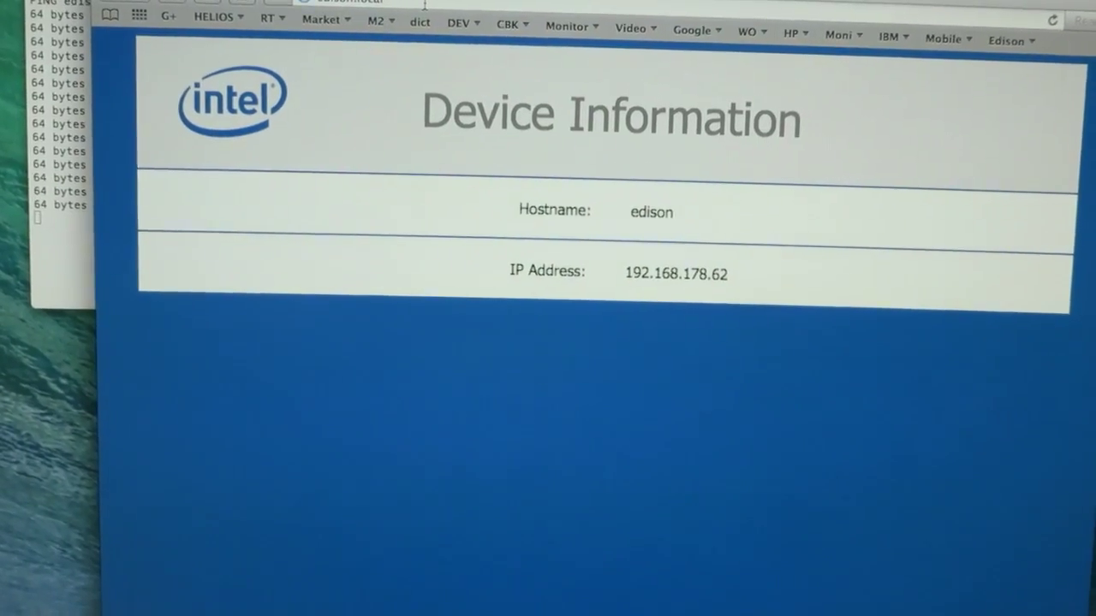
Open the HELIOS WebShare page at edison.local:2009.
{"action": "left_click", "coordinate": [405, 5]}
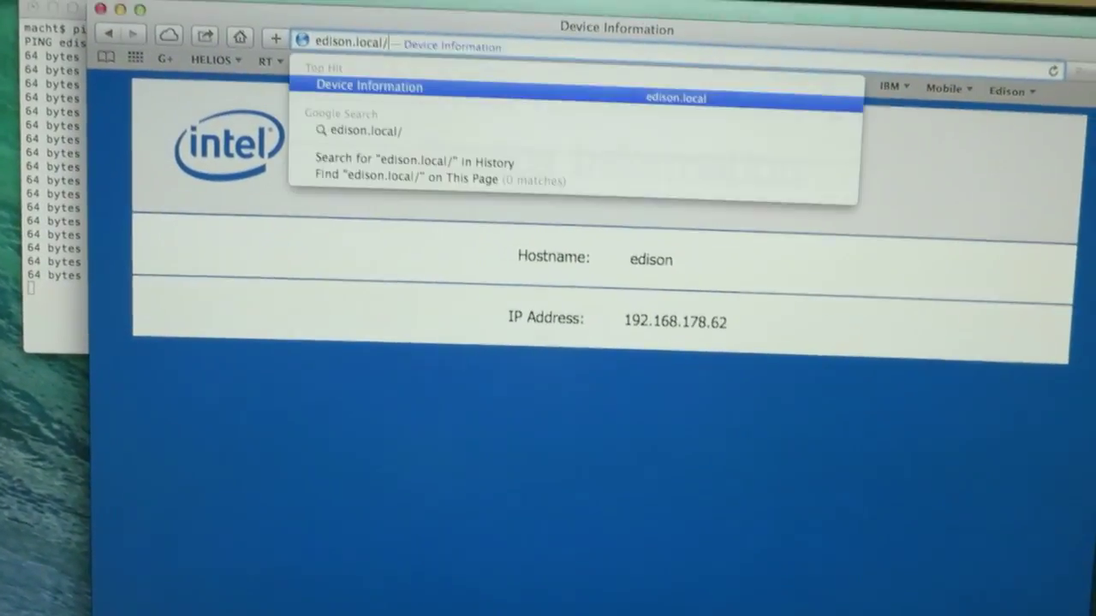
{"action": "key", "text": "BackSpace"}
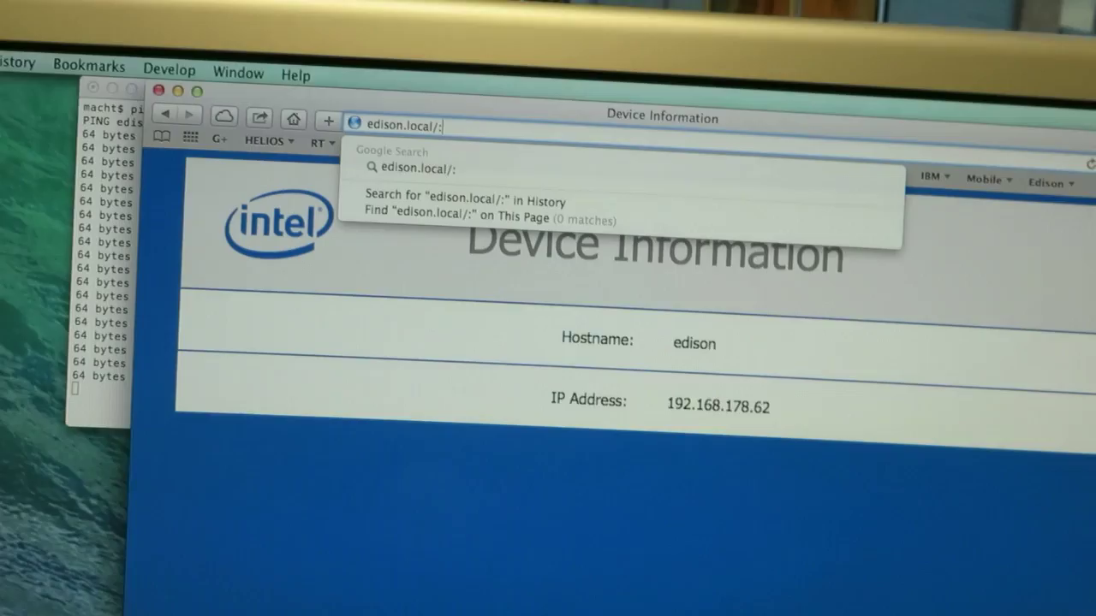
{"action": "key", "text": "BackSpace"}
{"action": "type", "text": ":"}
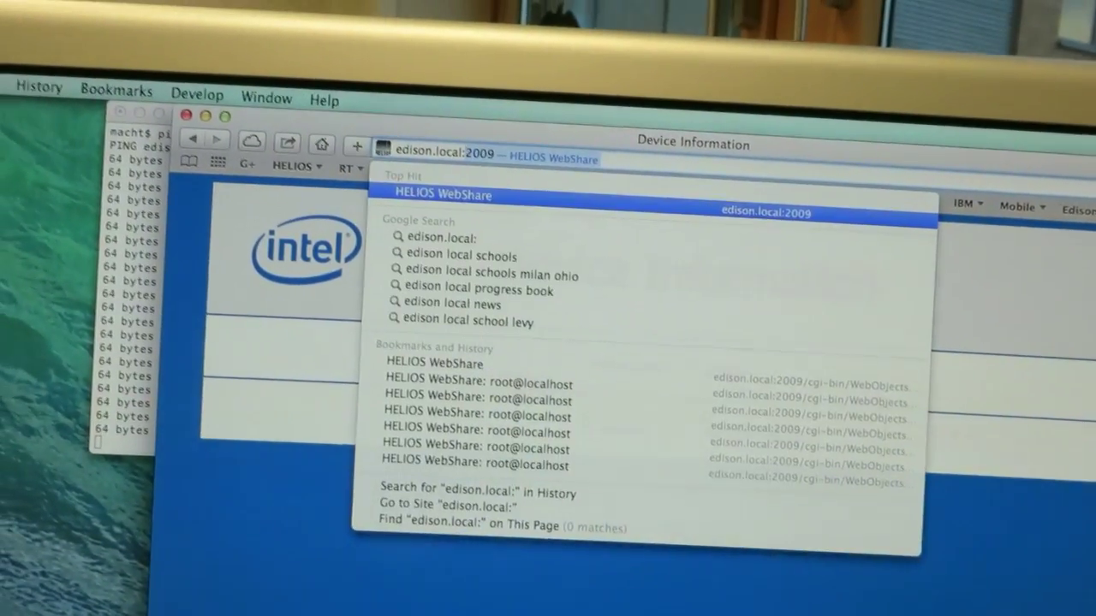
{"action": "type", "text": "2009"}
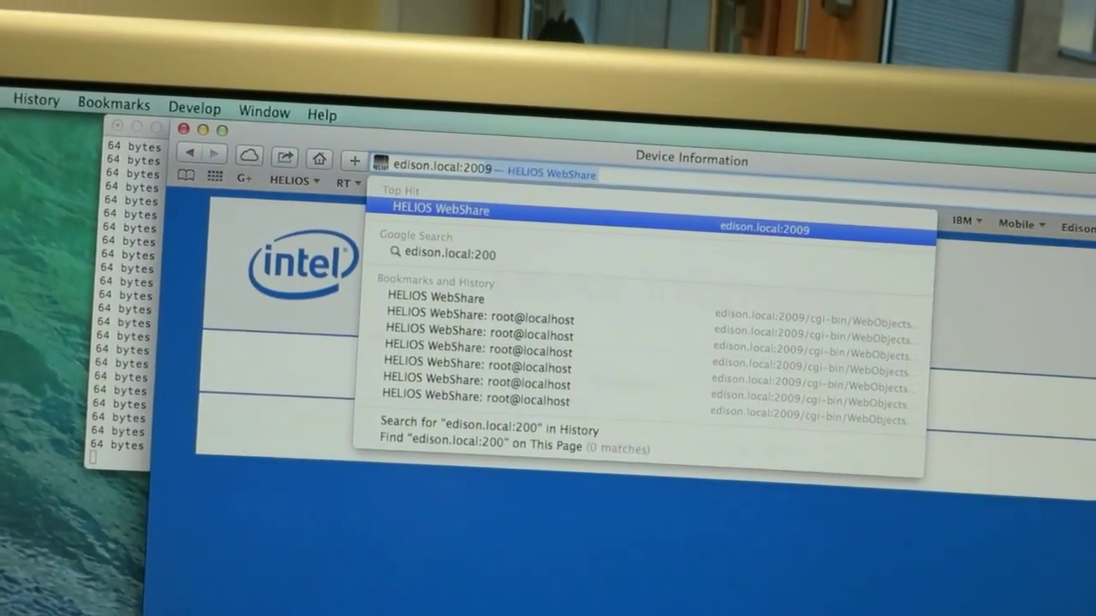
{"action": "key", "text": "Return"}
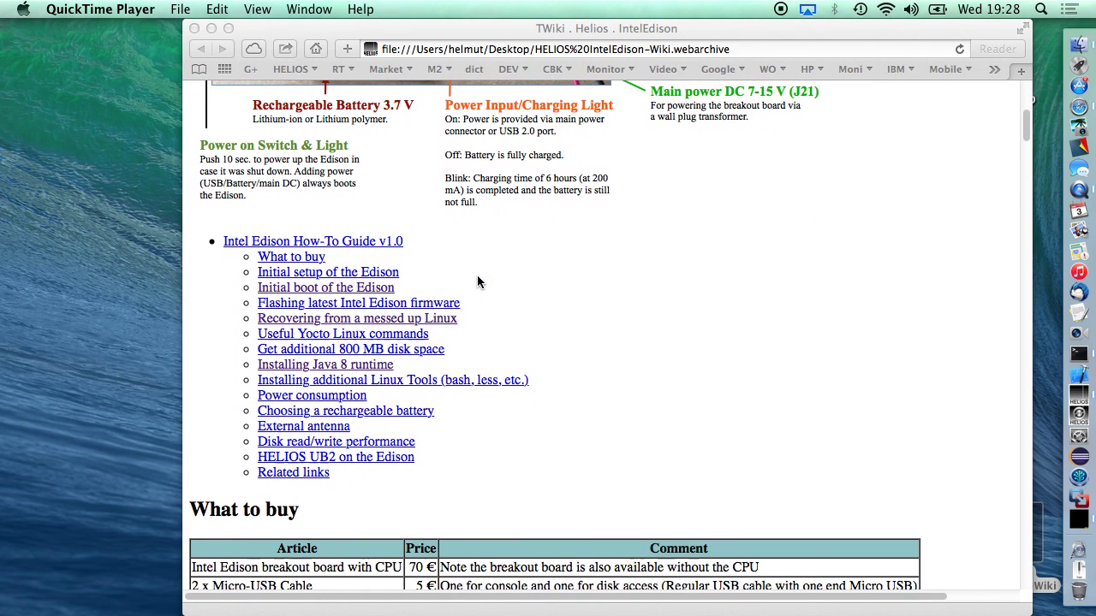
View the beginning of the Intel Edison How-To Guide v1.0 with the labelled board photo.
{"action": "scroll", "coordinate": [477, 281], "scroll_direction": "up", "scroll_amount": 10}
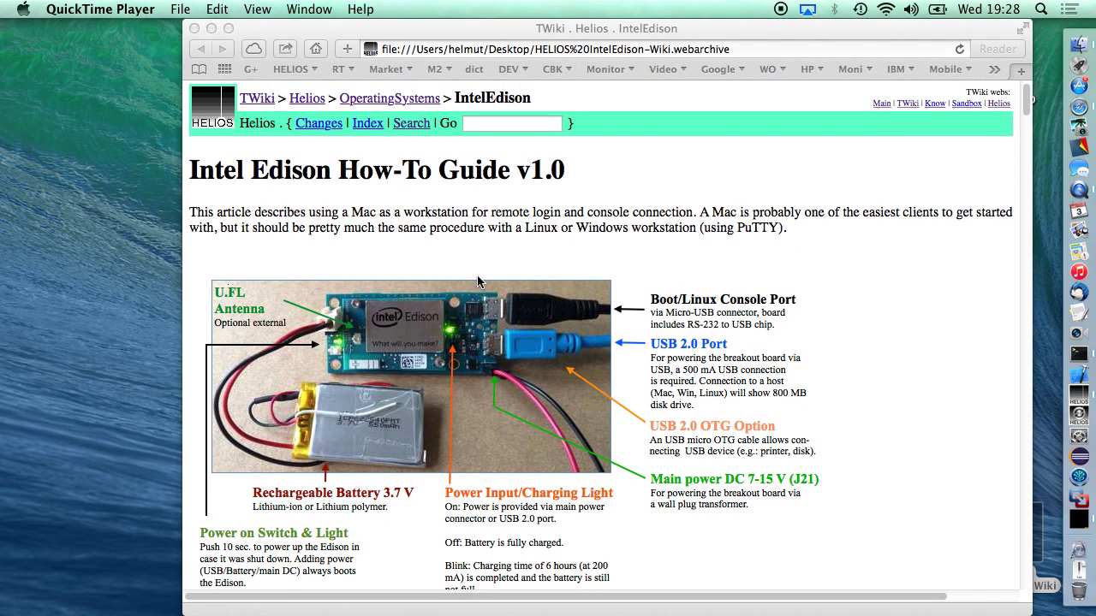
{"action": "left_click", "coordinate": [478, 282]}
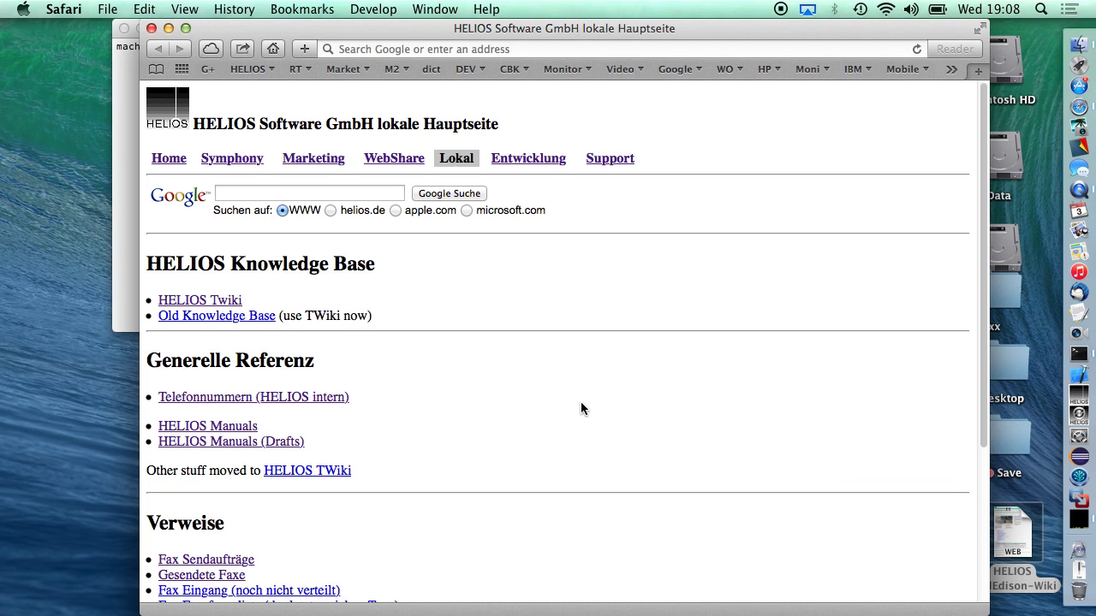
Switch to Terminal, ping edison.local to check the connection, and stop the ping.
{"action": "left_click", "coordinate": [108, 237]}
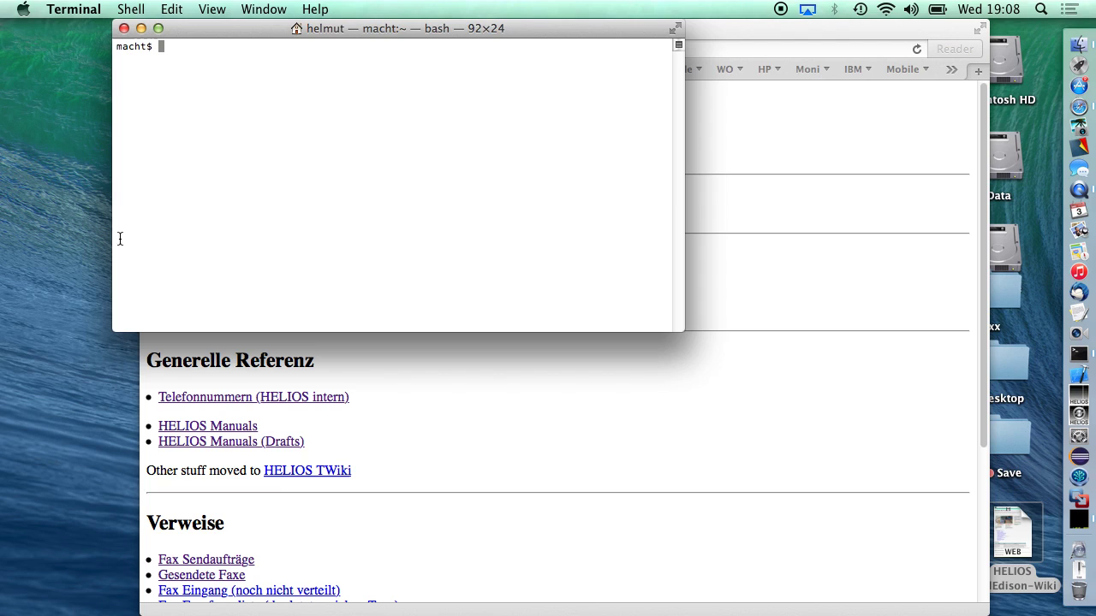
{"action": "key", "text": "ctrl+r"}
{"action": "type", "text": "pi"}
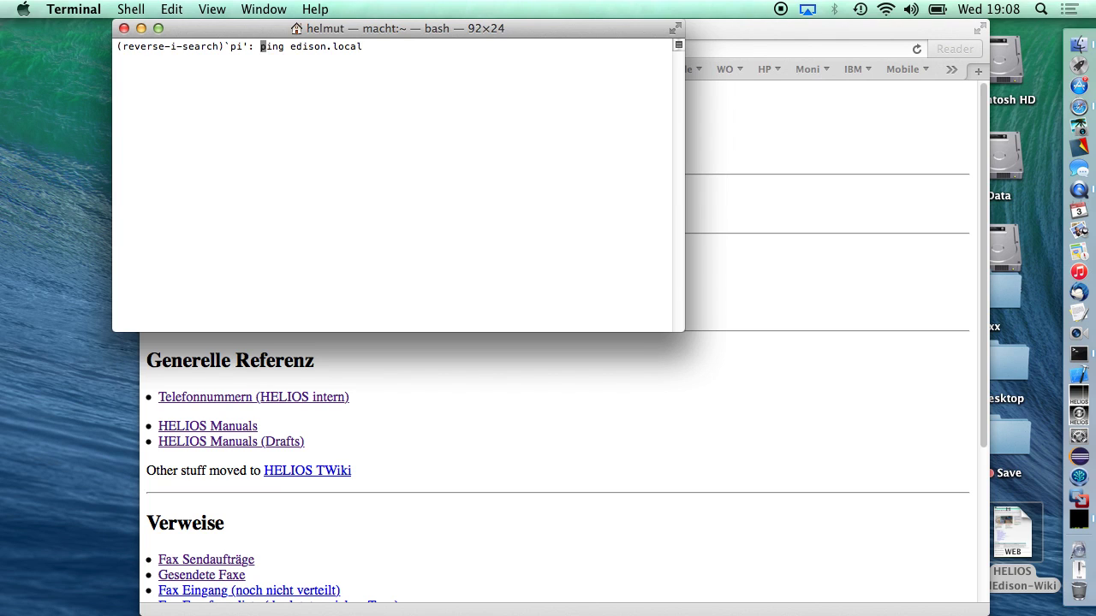
{"action": "key", "text": "Return"}
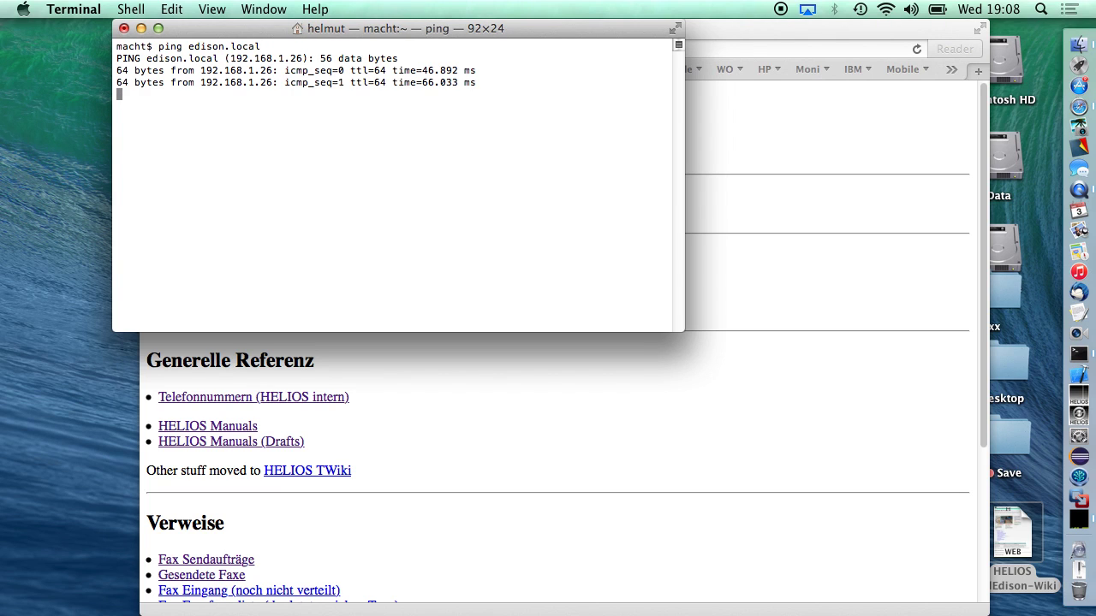
{"action": "key", "text": "ctrl+c"}
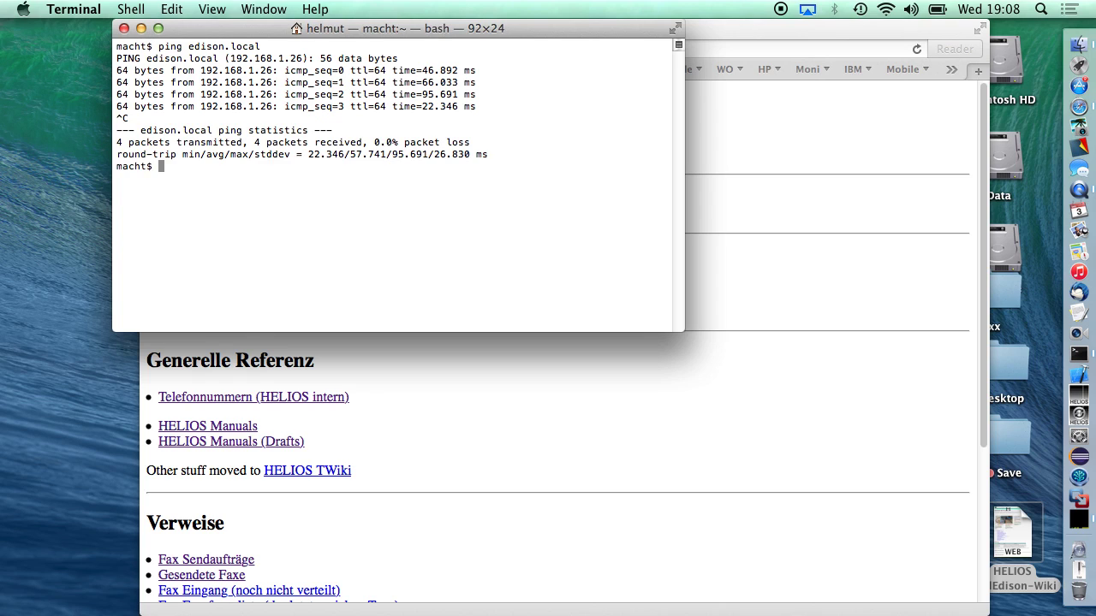
Log in to the Edison with ssh -l root edison.local and the account password.
{"action": "type", "text": "ssh': ssh -l root edison.local"}
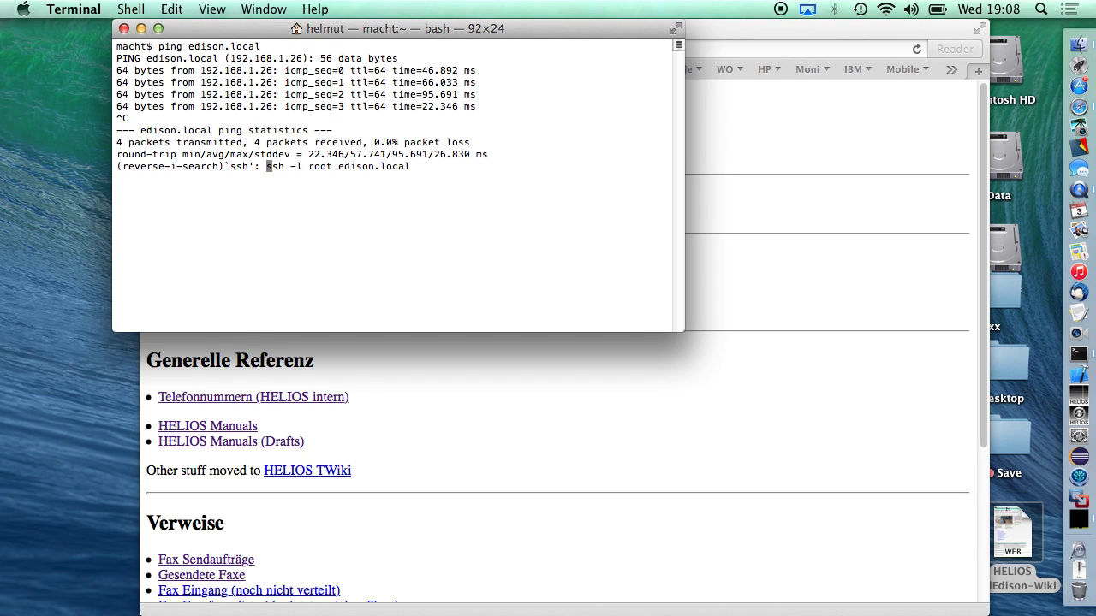
{"action": "key", "text": "Return"}
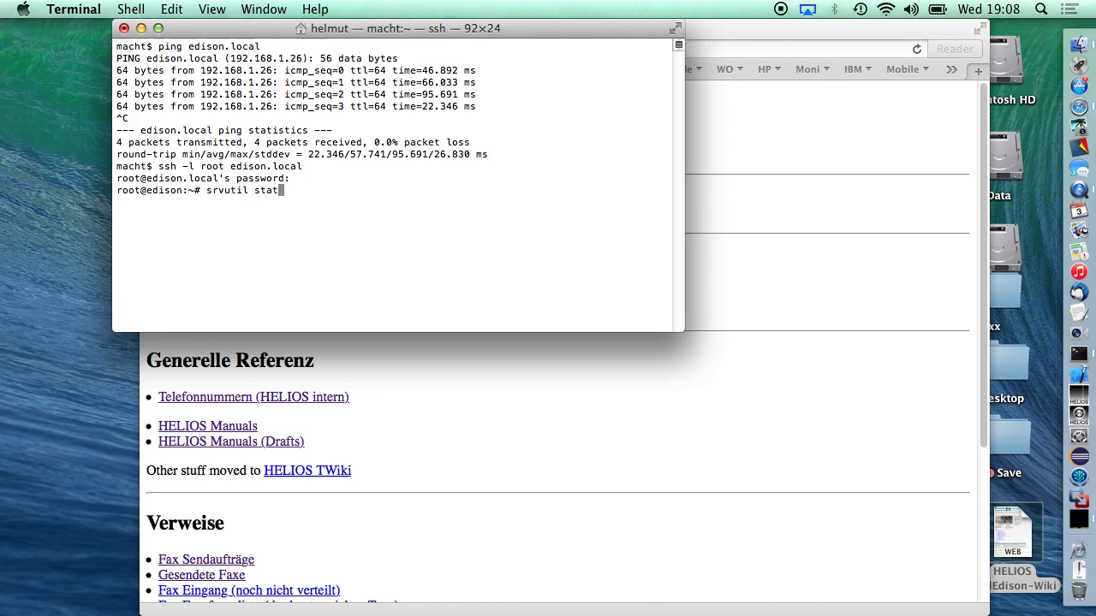
List the HELIOS services with srvutil status and all running processes with ps ax.
{"action": "type", "text": "us"}
{"action": "key", "text": "Return"}
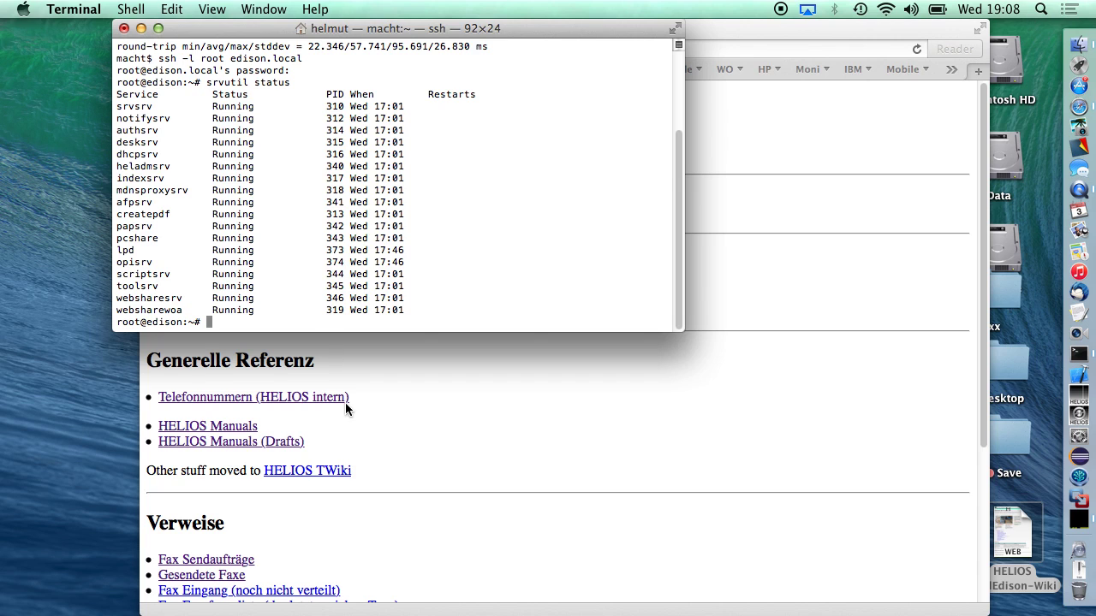
{"action": "type", "text": "ps ax"}
{"action": "key", "text": "Return"}
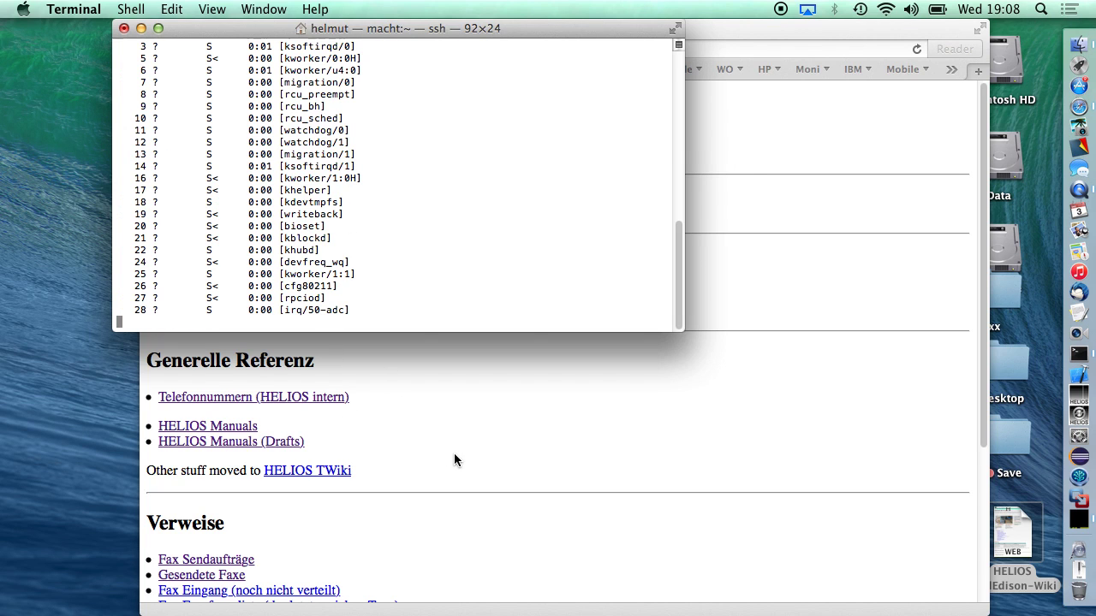
{"action": "left_click", "coordinate": [454, 454]}
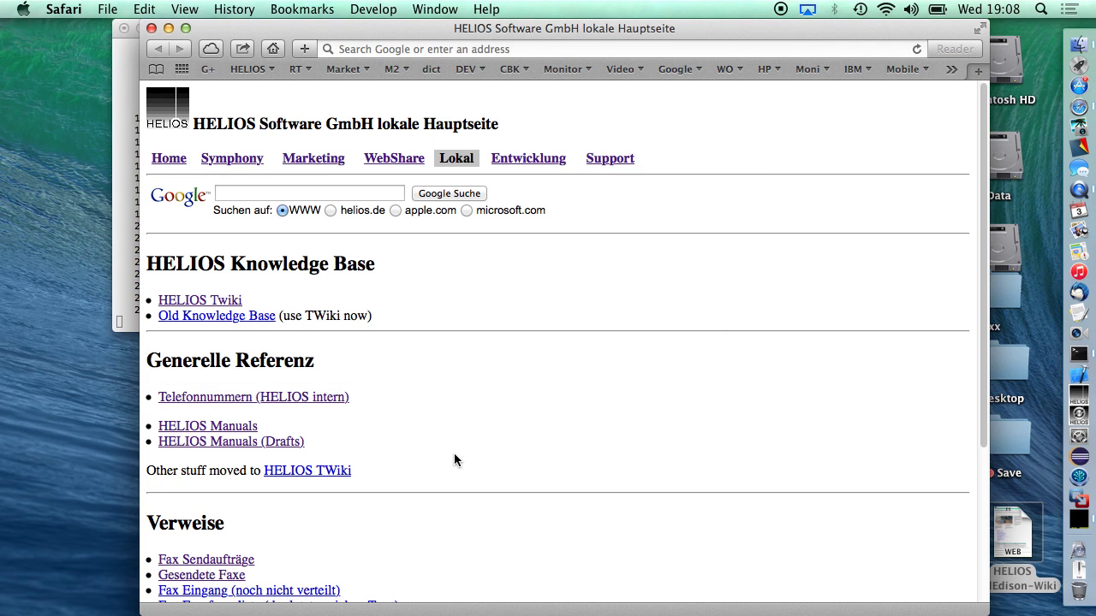
{"action": "left_click", "coordinate": [358, 42]}
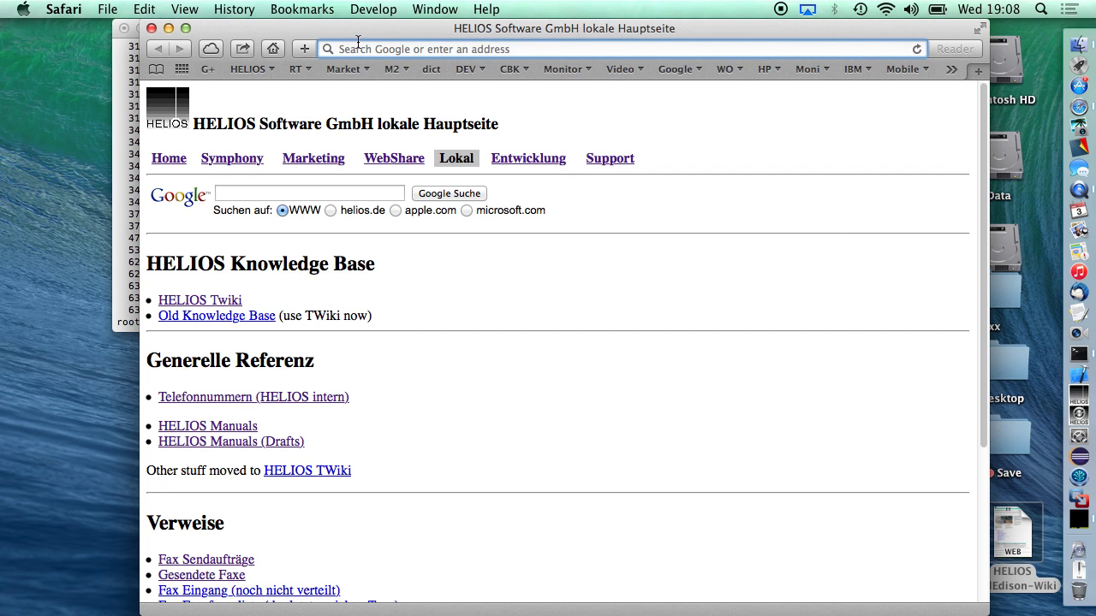
{"action": "type", "text": "edi"}
{"action": "key", "text": "Return"}
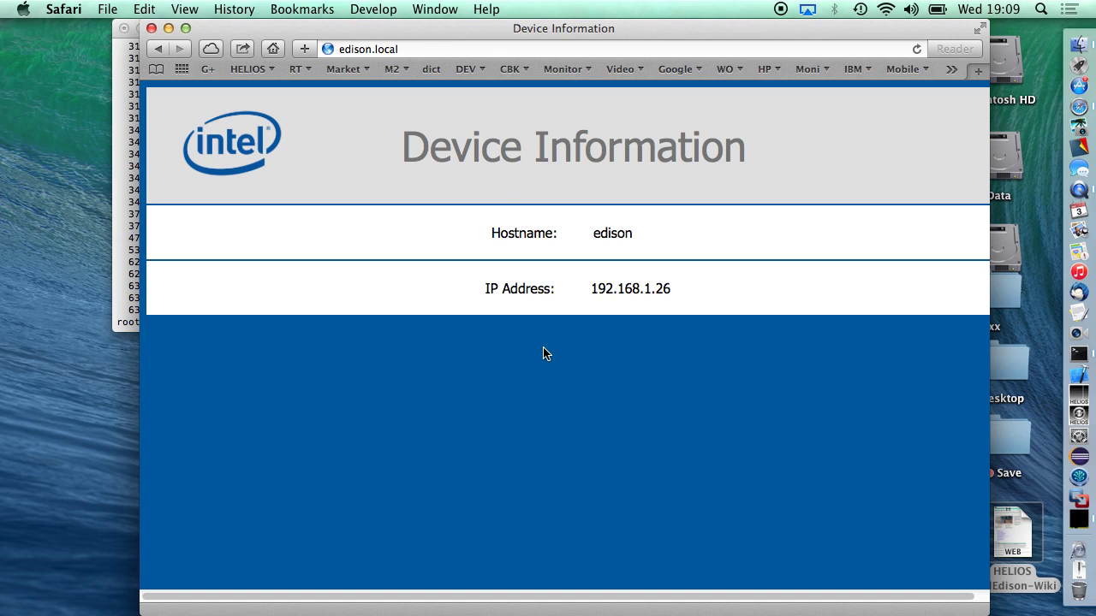
Change the web address to edison.local:2009 to load the HELIOS WebShare start page.
{"action": "left_click", "coordinate": [431, 47]}
{"action": "key", "text": "Right"}
{"action": "type", "text": "/"}
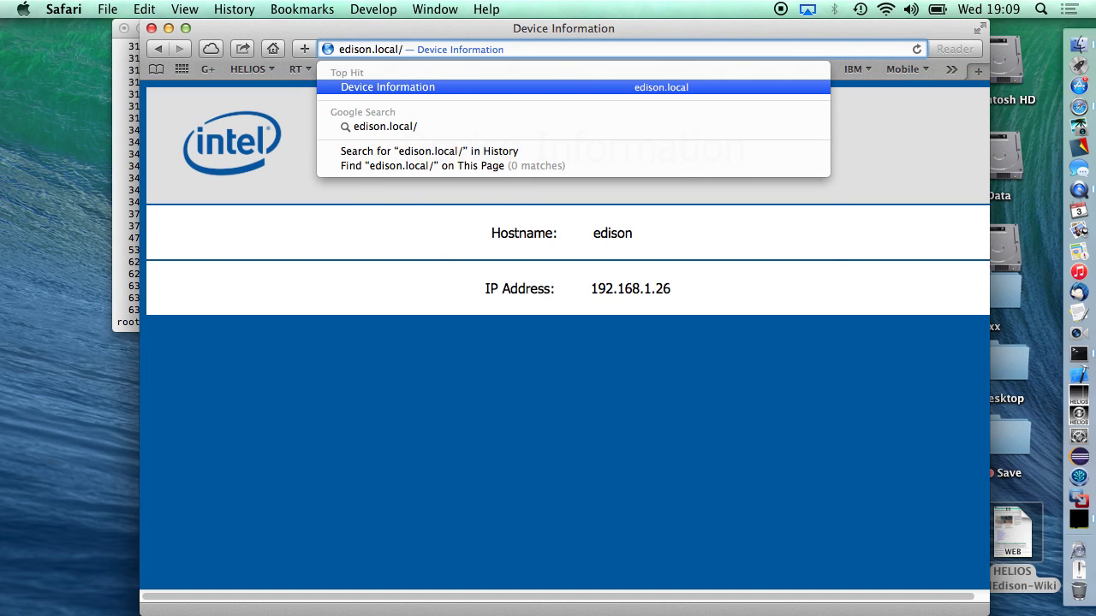
{"action": "key", "text": "BackSpace"}
{"action": "type", "text": ":"}
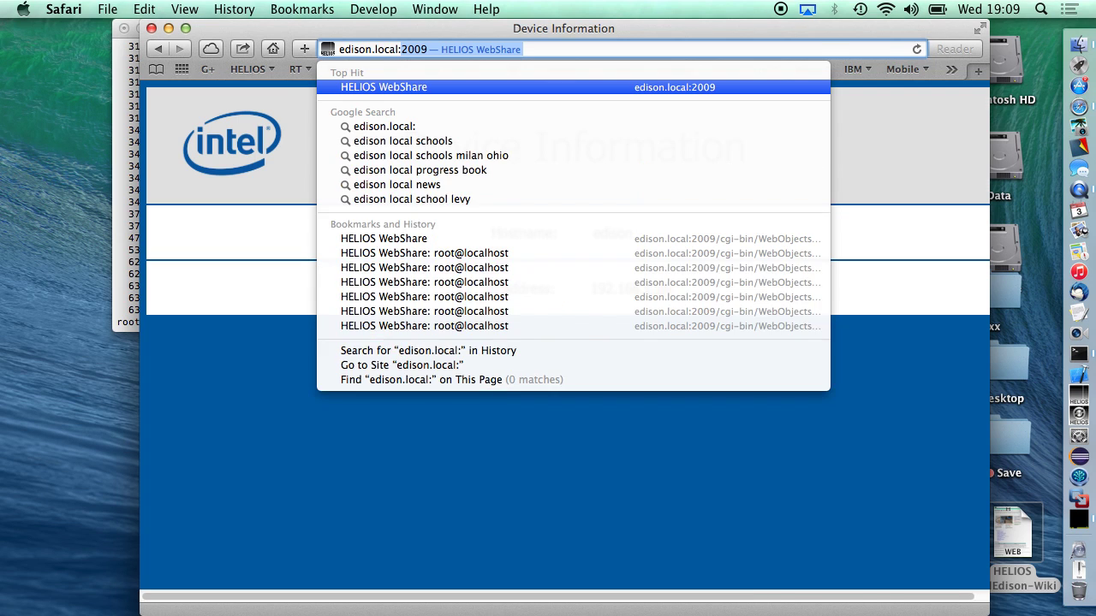
{"action": "key", "text": "Return"}
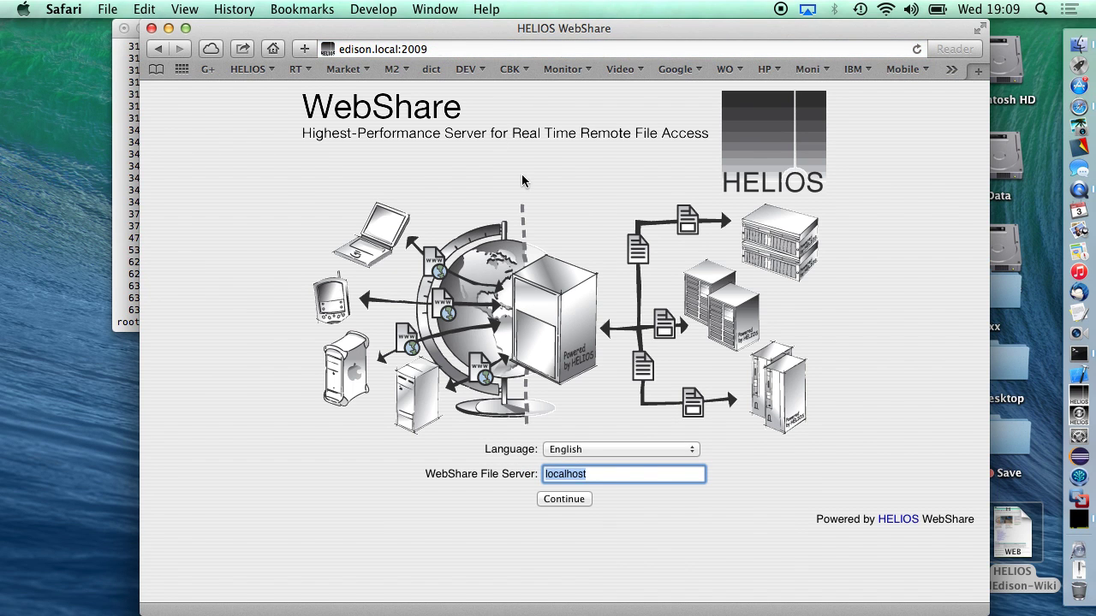
Continue with localhost as the WebShare file server and log in as root with the account password.
{"action": "key", "text": "Return"}
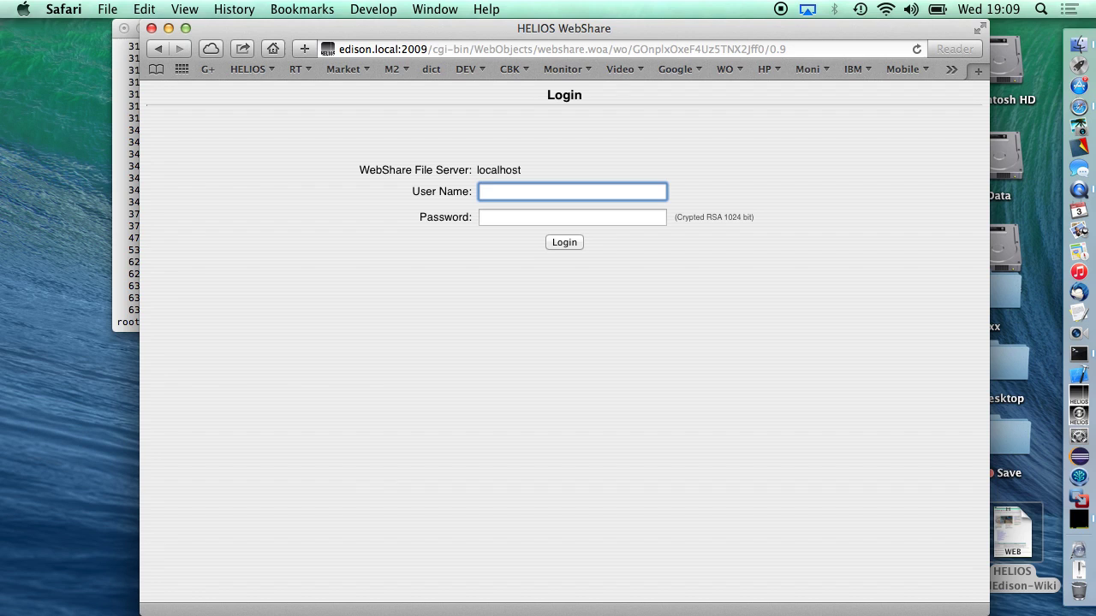
{"action": "type", "text": "root"}
{"action": "key", "text": "Tab"}
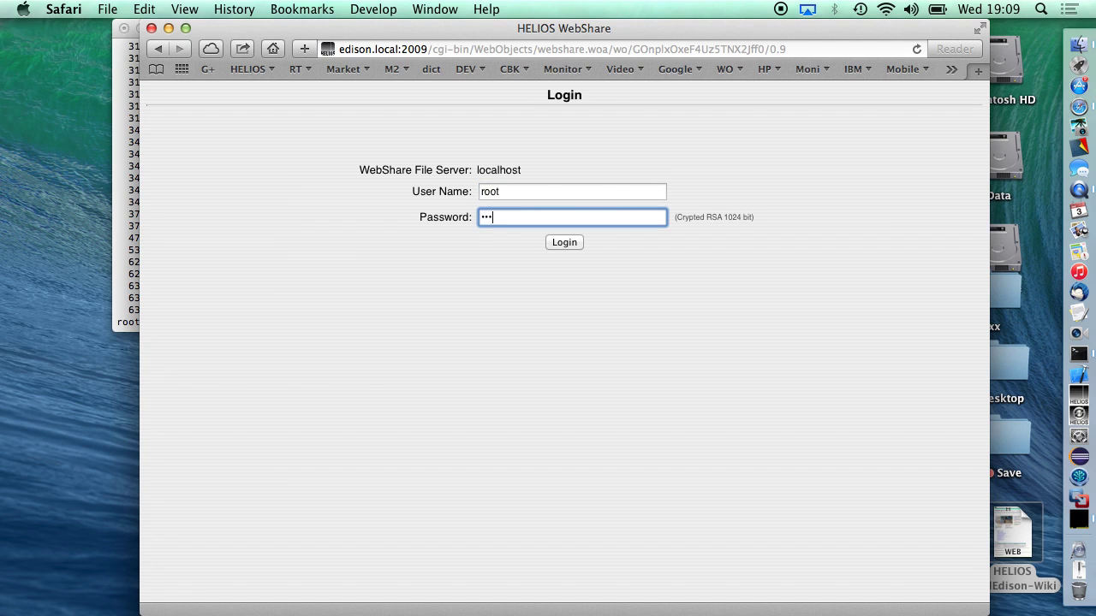
{"action": "key", "text": "Return"}
{"action": "left_click", "coordinate": [637, 170]}
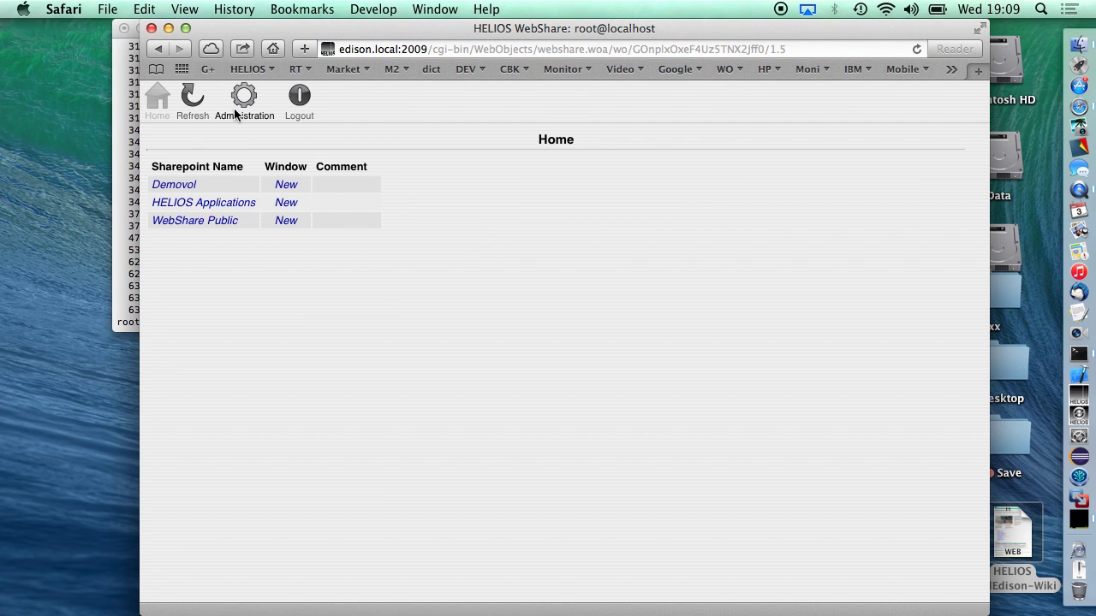
Open the Java Server Statistics in the WebShare administration and review the server, Java and user sections.
{"action": "left_click", "coordinate": [236, 112]}
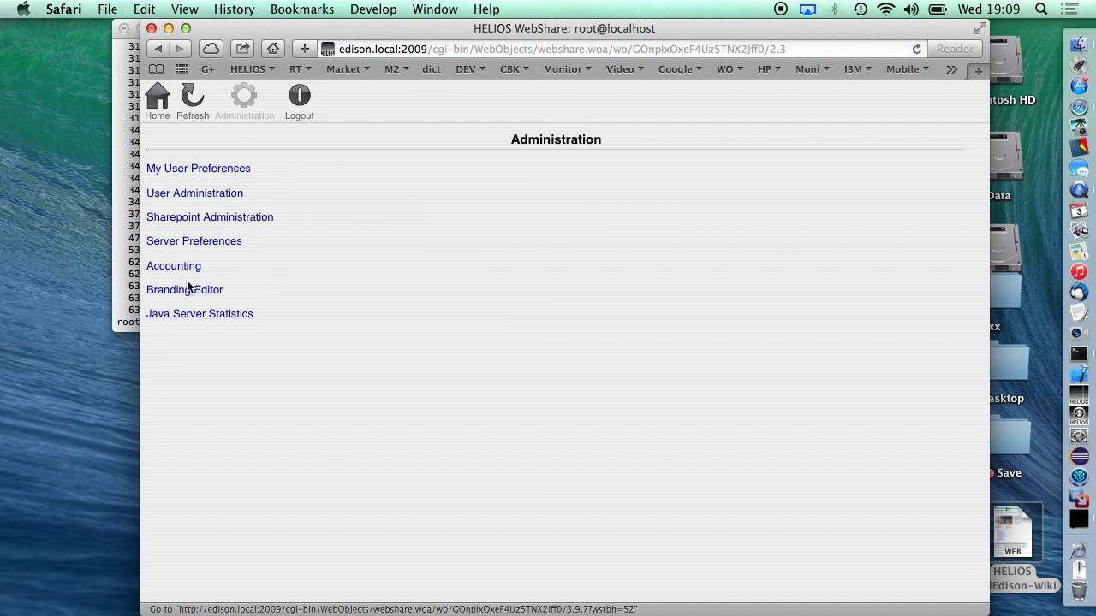
{"action": "left_click", "coordinate": [184, 315]}
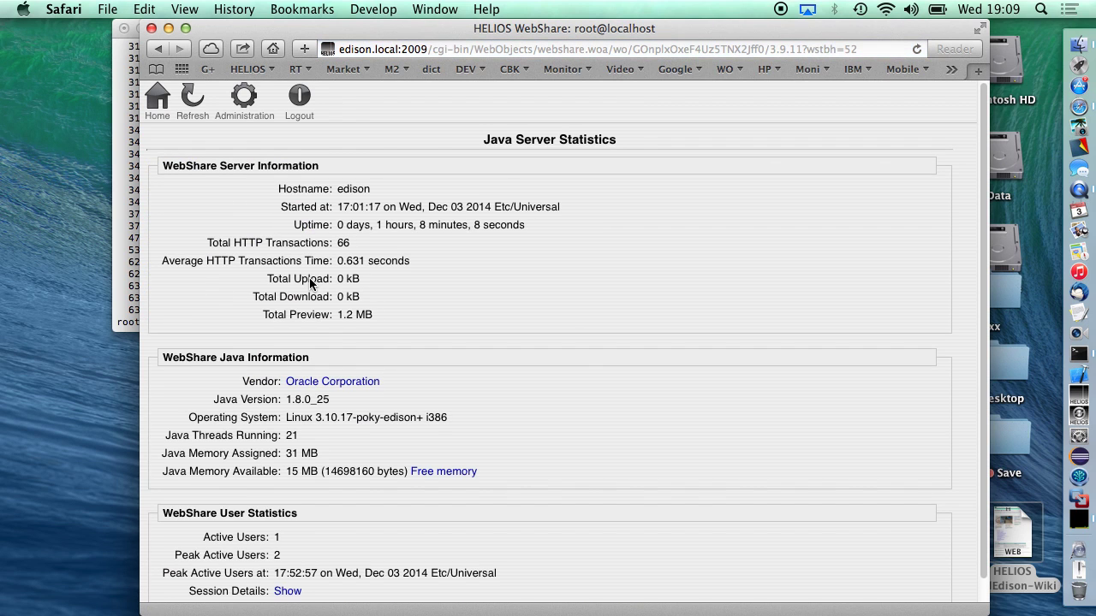
{"action": "scroll", "coordinate": [308, 385], "scroll_direction": "down", "scroll_amount": 2}
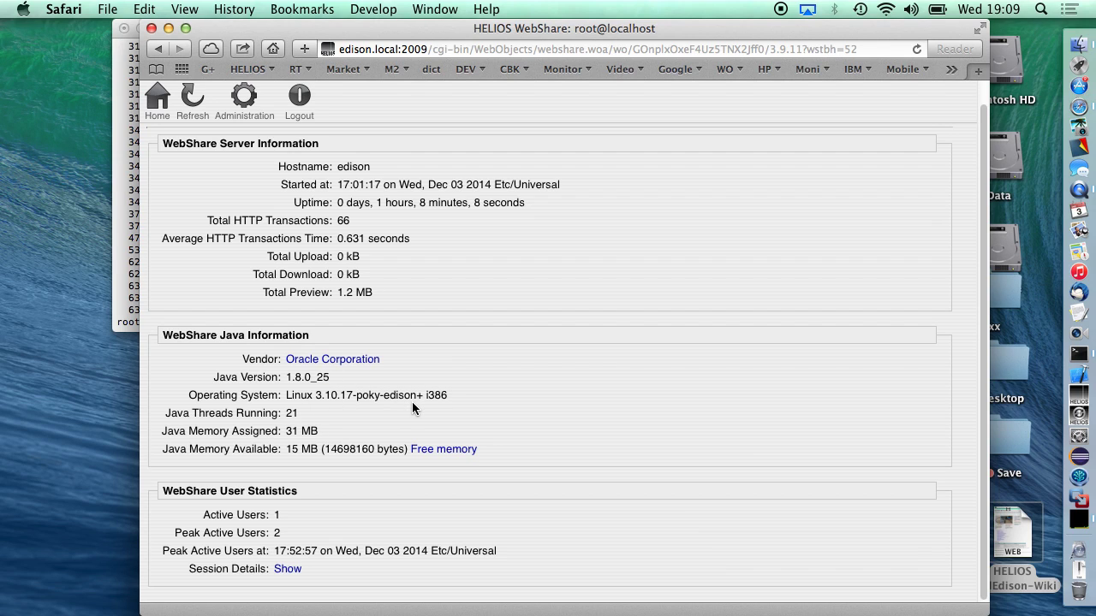
Return to the WebShare home page and open the Demovol sharepoint in list view.
{"action": "left_click", "coordinate": [154, 90]}
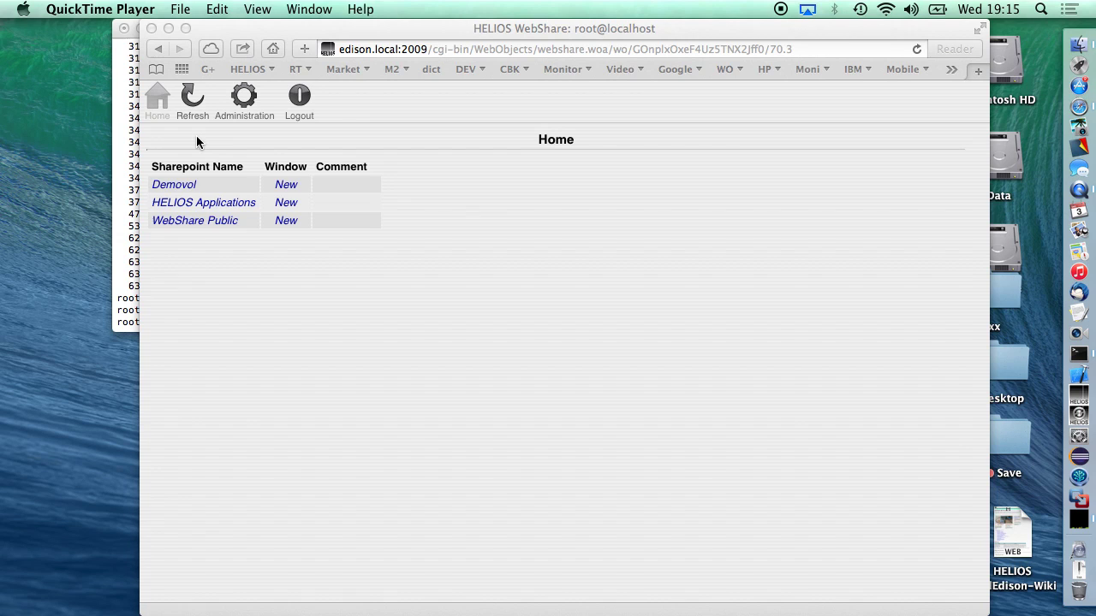
{"action": "left_click", "coordinate": [182, 185]}
{"action": "left_click", "coordinate": [182, 185]}
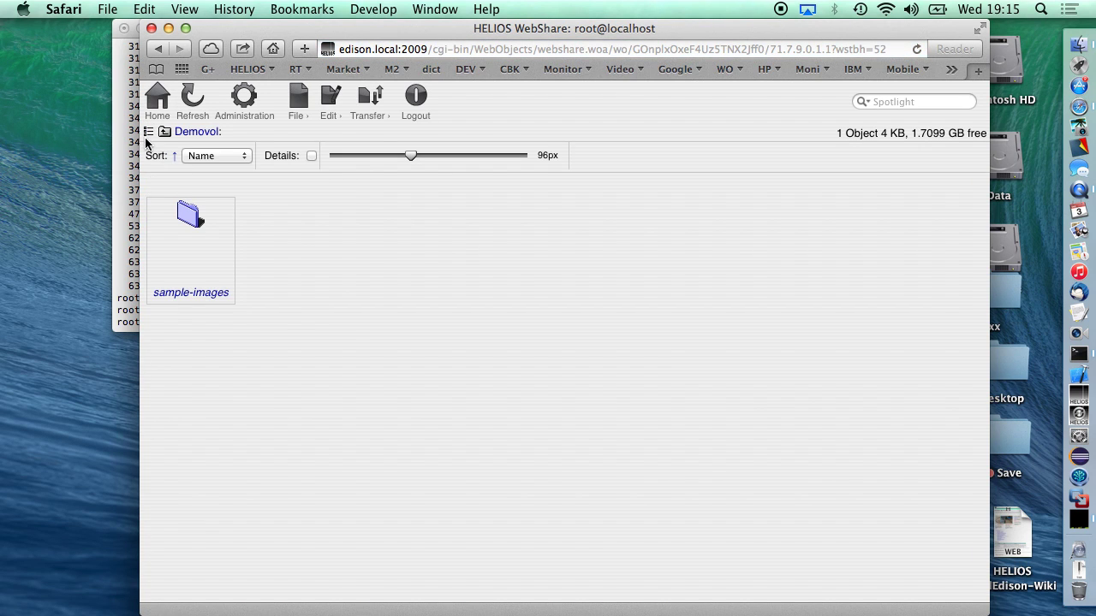
{"action": "left_click", "coordinate": [148, 131]}
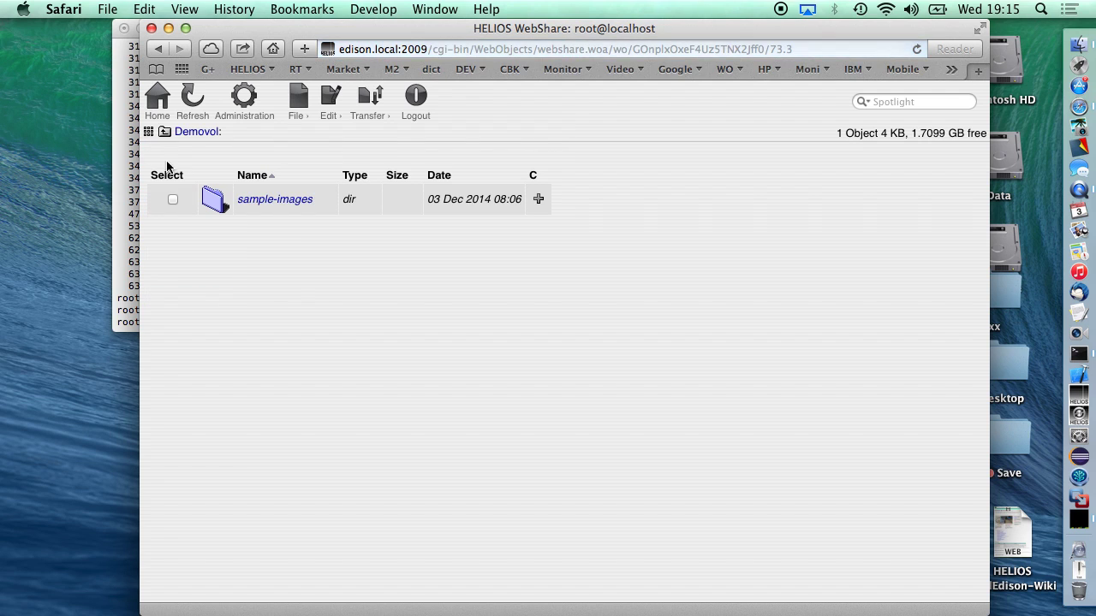
Open the template-images%0 folder inside sample-images and display its files as thumbnails.
{"action": "left_click", "coordinate": [261, 200]}
{"action": "left_click", "coordinate": [261, 202]}
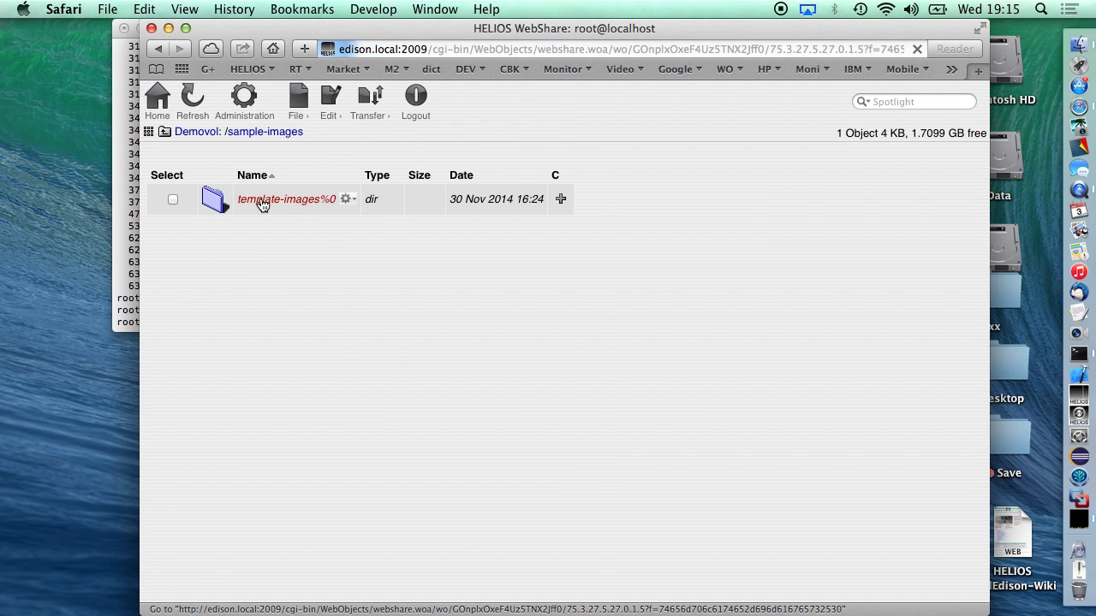
{"action": "left_click", "coordinate": [151, 133]}
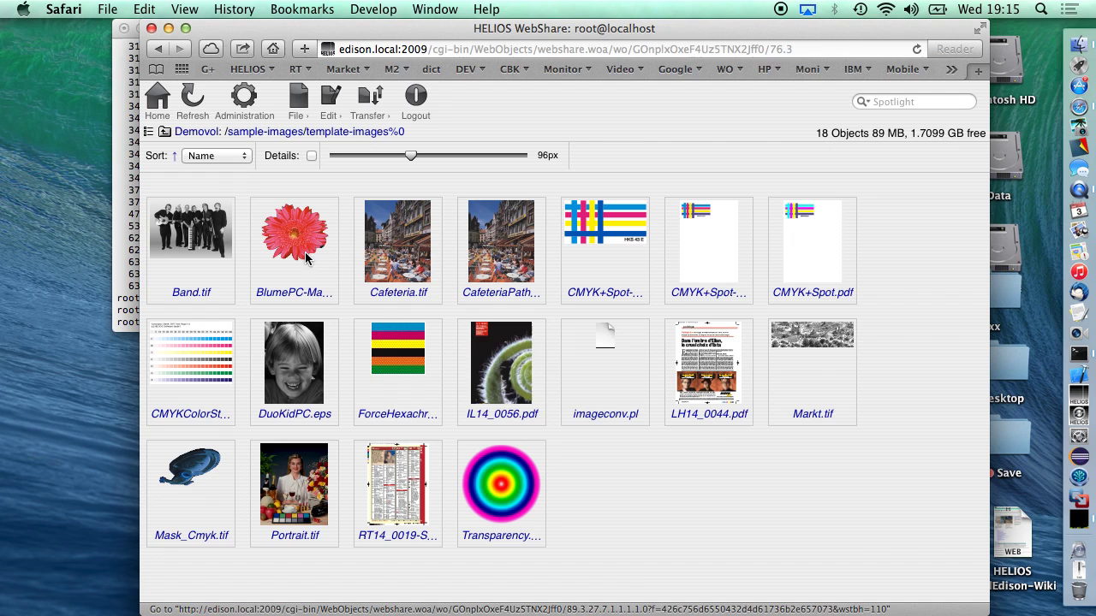
Open the Cafeteria.tif preview and examine the whole image at 1024 pixel and at 768 pixel size.
{"action": "left_click", "coordinate": [401, 283]}
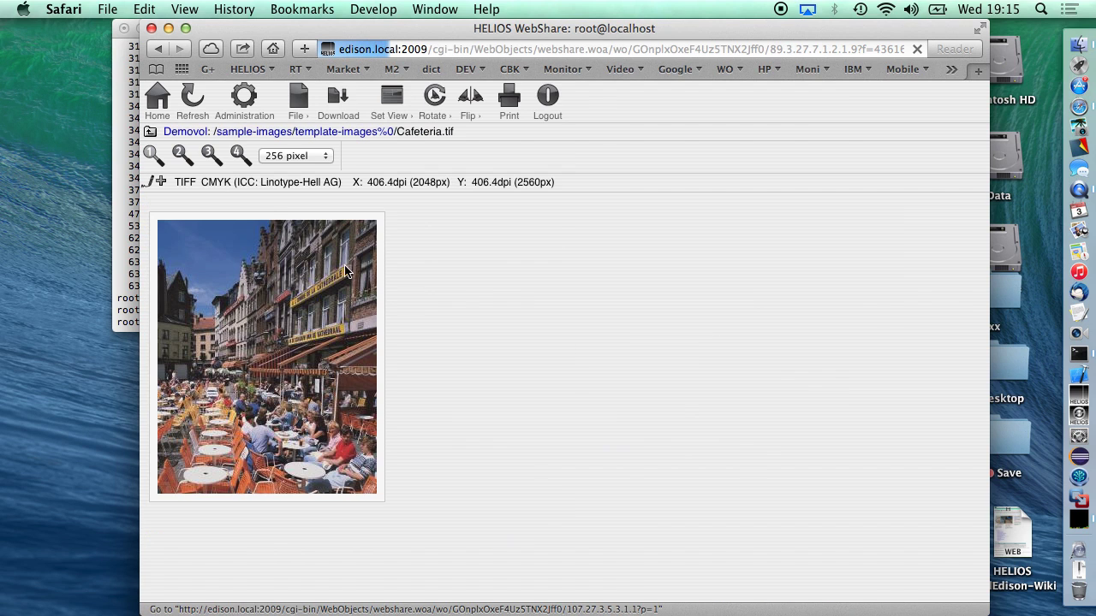
{"action": "left_click", "coordinate": [240, 155]}
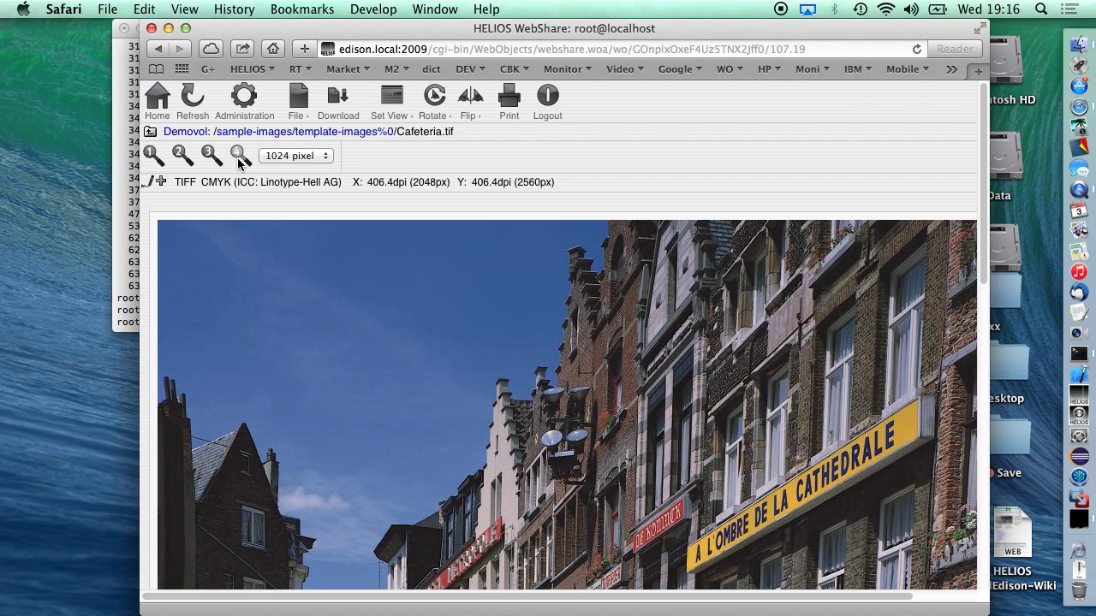
{"action": "scroll", "coordinate": [239, 163], "scroll_direction": "down", "scroll_amount": 15}
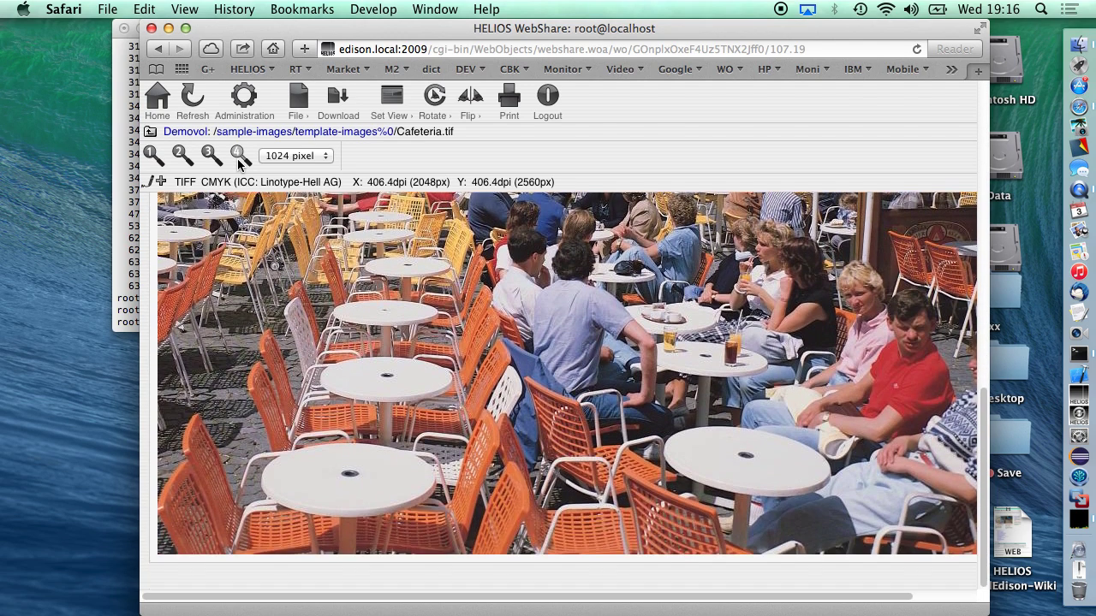
{"action": "scroll", "coordinate": [240, 162], "scroll_direction": "up", "scroll_amount": 15}
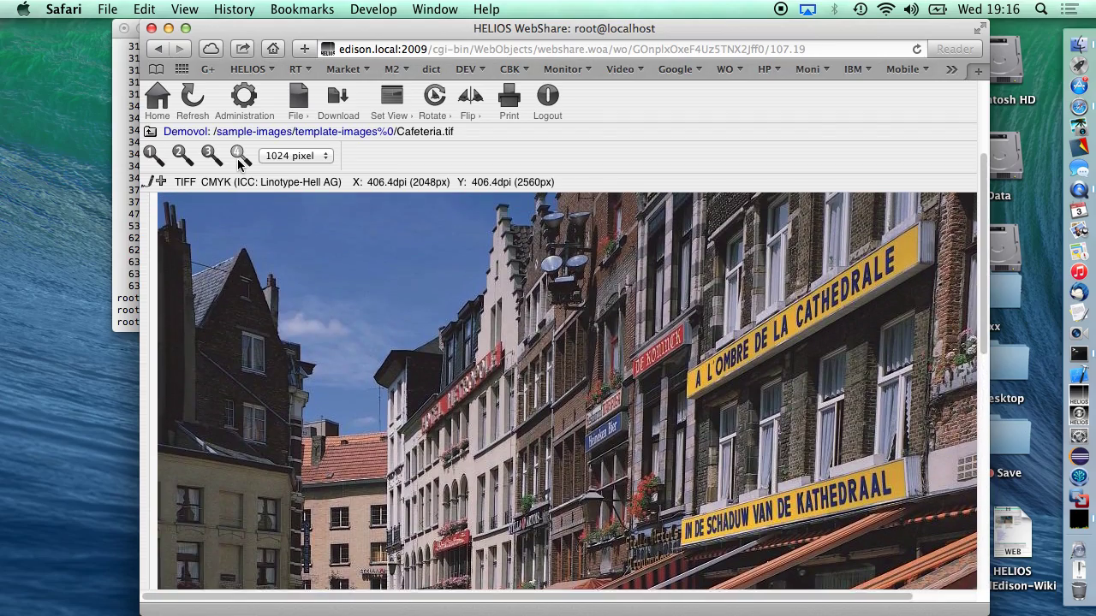
{"action": "left_click", "coordinate": [211, 155]}
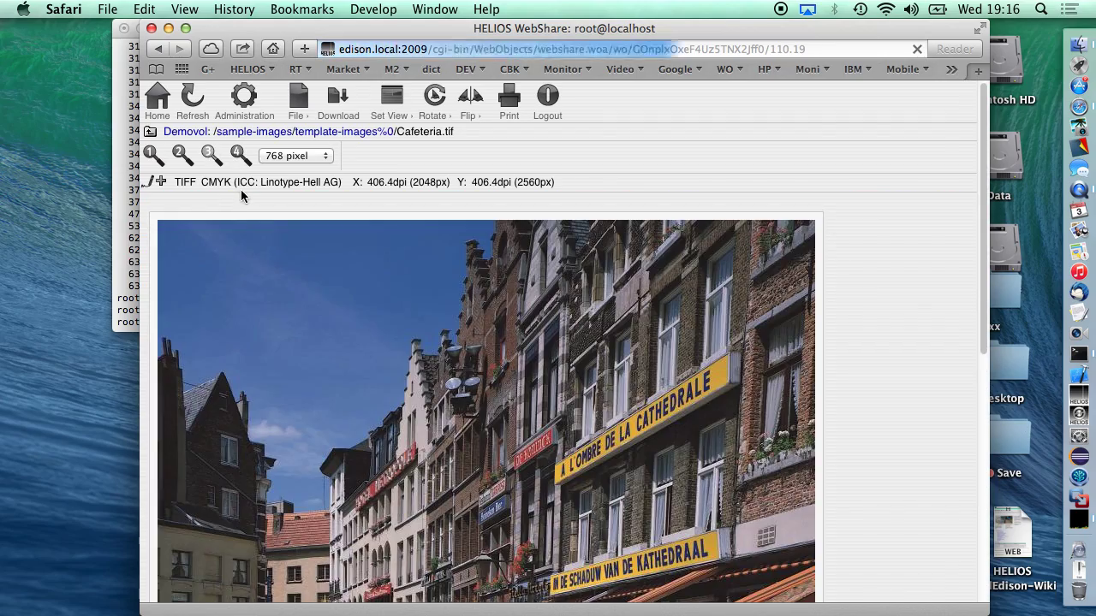
{"action": "scroll", "coordinate": [328, 368], "scroll_direction": "down", "scroll_amount": 10}
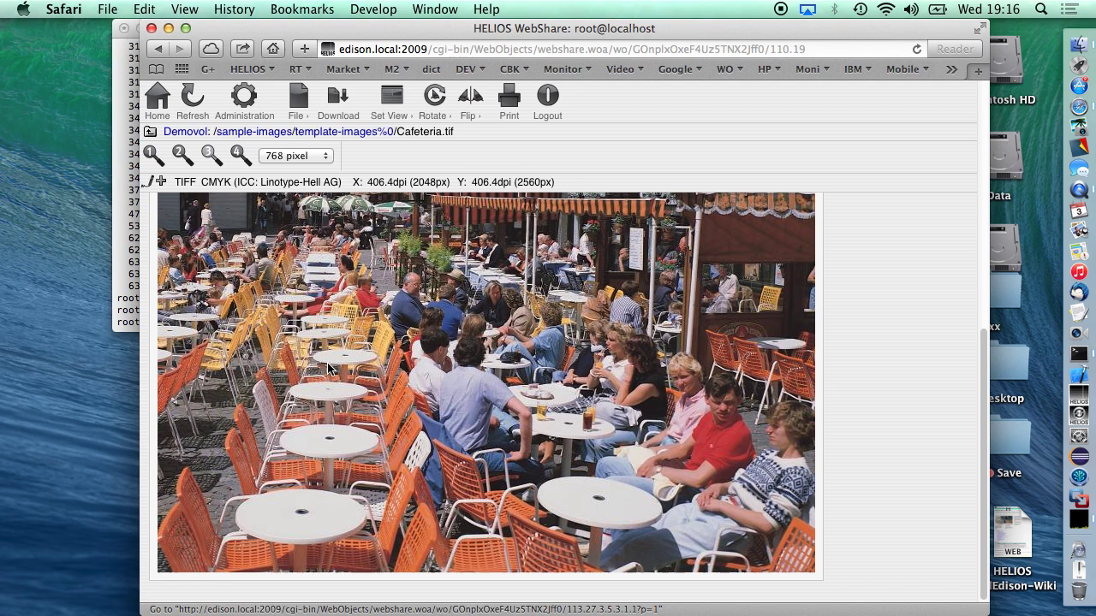
Return to the template-images%0 folder, open LH14_0044.pdf and examine its page preview at 1024 pixel size.
{"action": "left_click", "coordinate": [353, 135]}
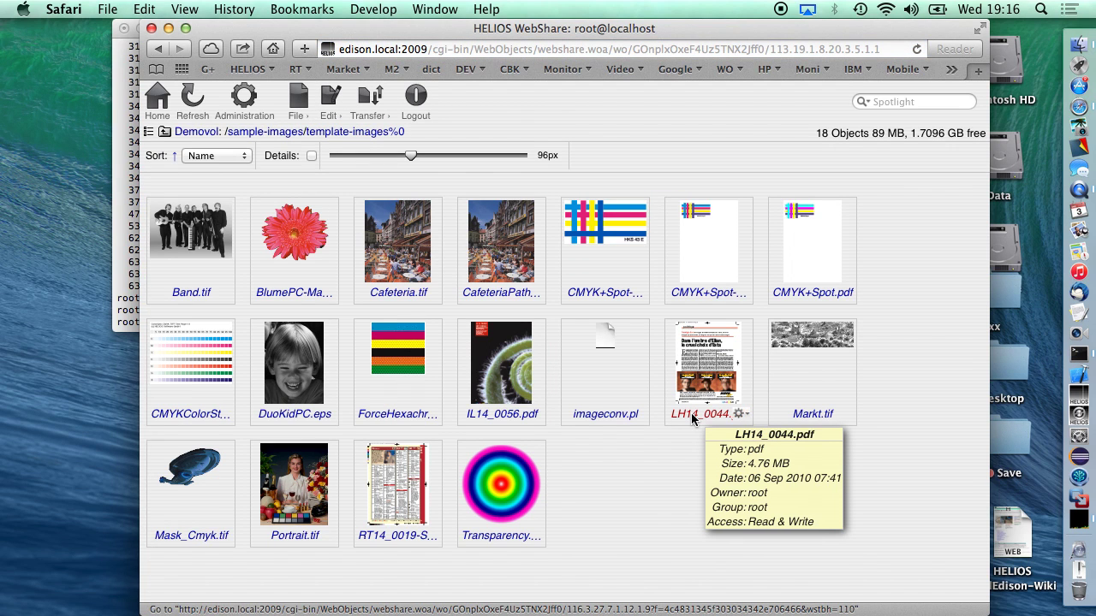
{"action": "left_click", "coordinate": [691, 413]}
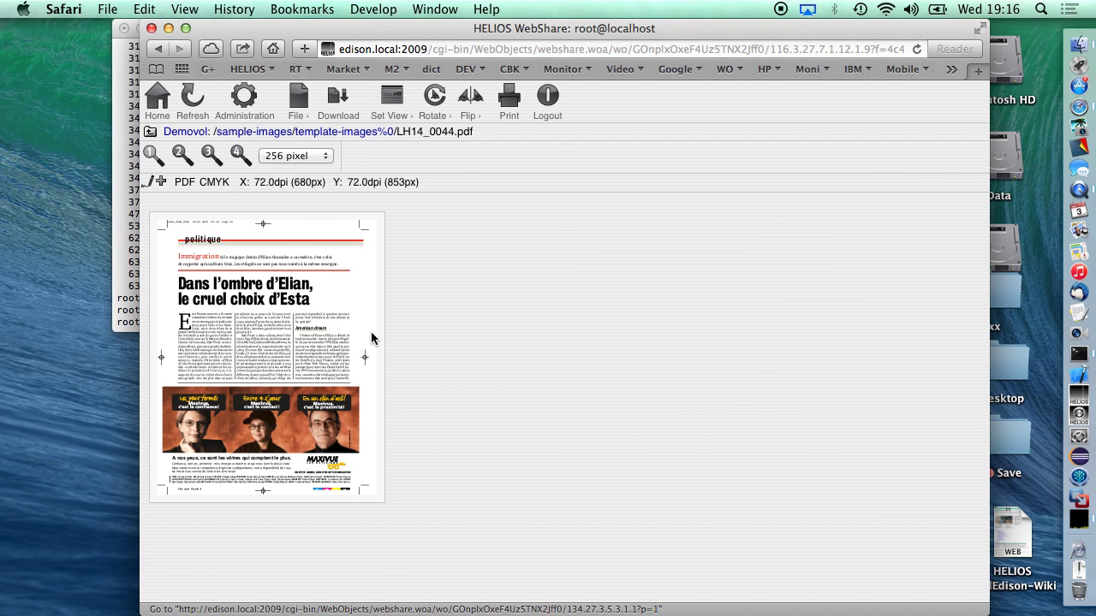
{"action": "left_click", "coordinate": [242, 158]}
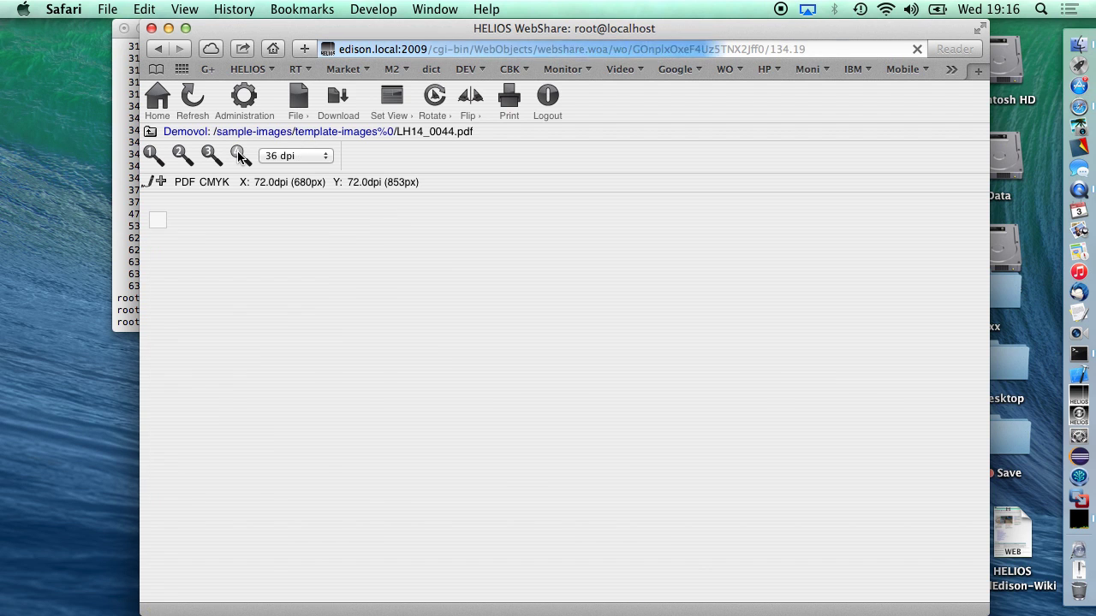
{"action": "scroll", "coordinate": [398, 271], "scroll_direction": "down", "scroll_amount": 10}
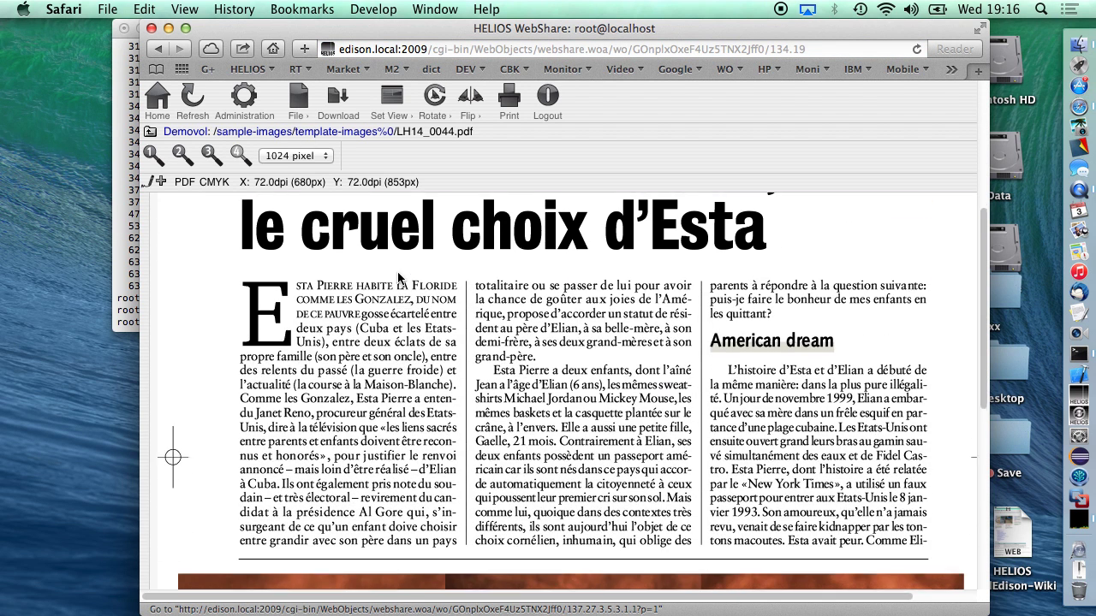
{"action": "scroll", "coordinate": [397, 278], "scroll_direction": "down", "scroll_amount": 2}
{"action": "scroll", "coordinate": [398, 279], "scroll_direction": "up", "scroll_amount": 5}
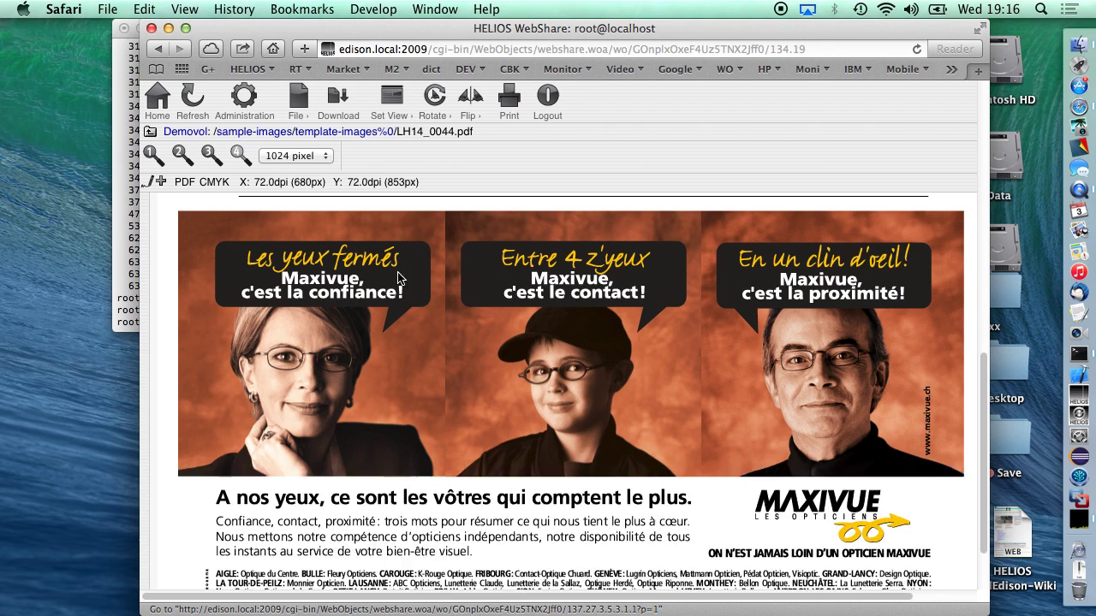
{"action": "scroll", "coordinate": [398, 278], "scroll_direction": "down", "scroll_amount": 3}
{"action": "scroll", "coordinate": [397, 278], "scroll_direction": "up", "scroll_amount": 10}
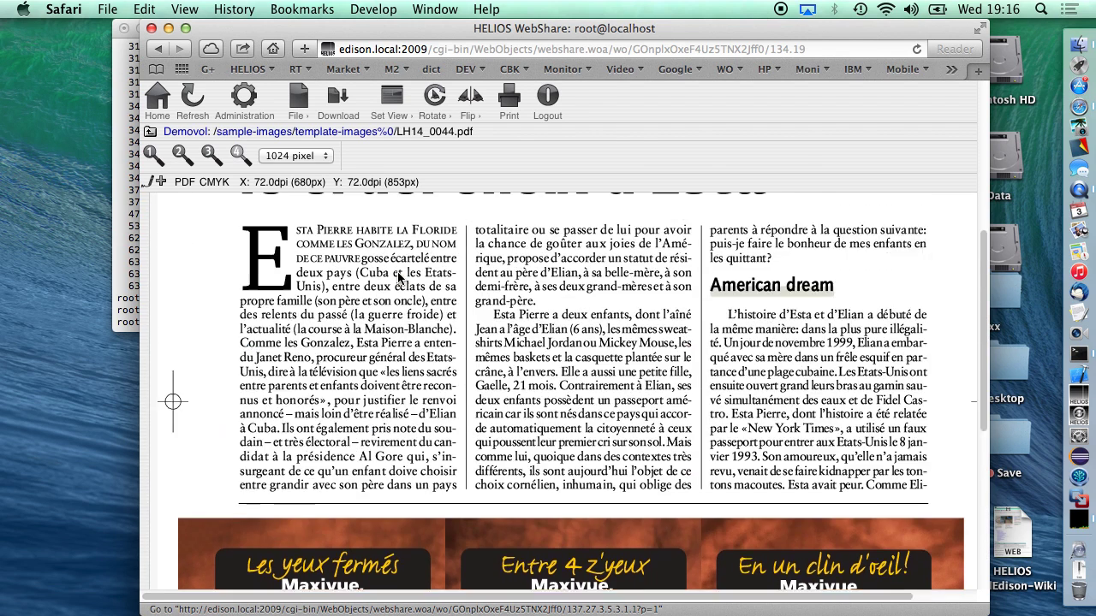
Request the 768 pixel preview of LH14_0044.pdf and run top in the Terminal SSH session to watch the server load.
{"action": "left_click", "coordinate": [212, 158]}
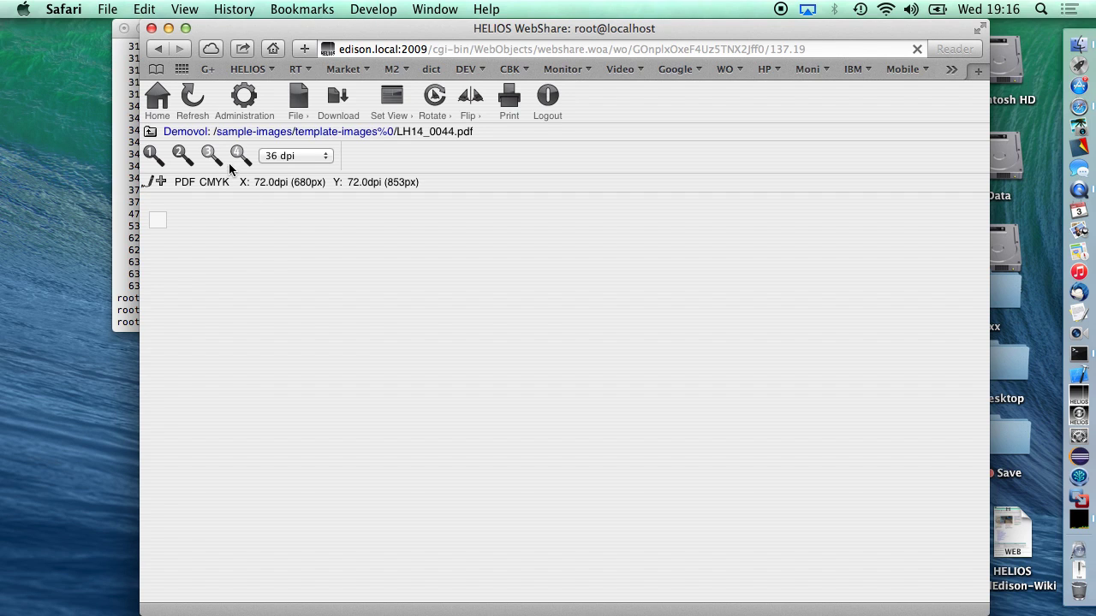
{"action": "left_click", "coordinate": [118, 243]}
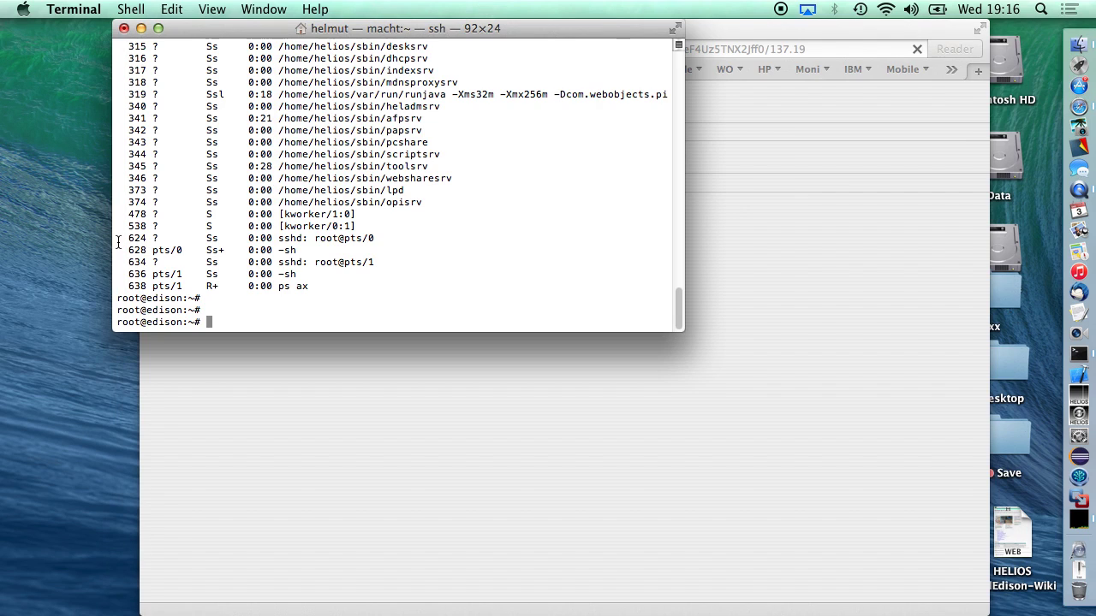
{"action": "type", "text": "top"}
{"action": "key", "text": "Return"}
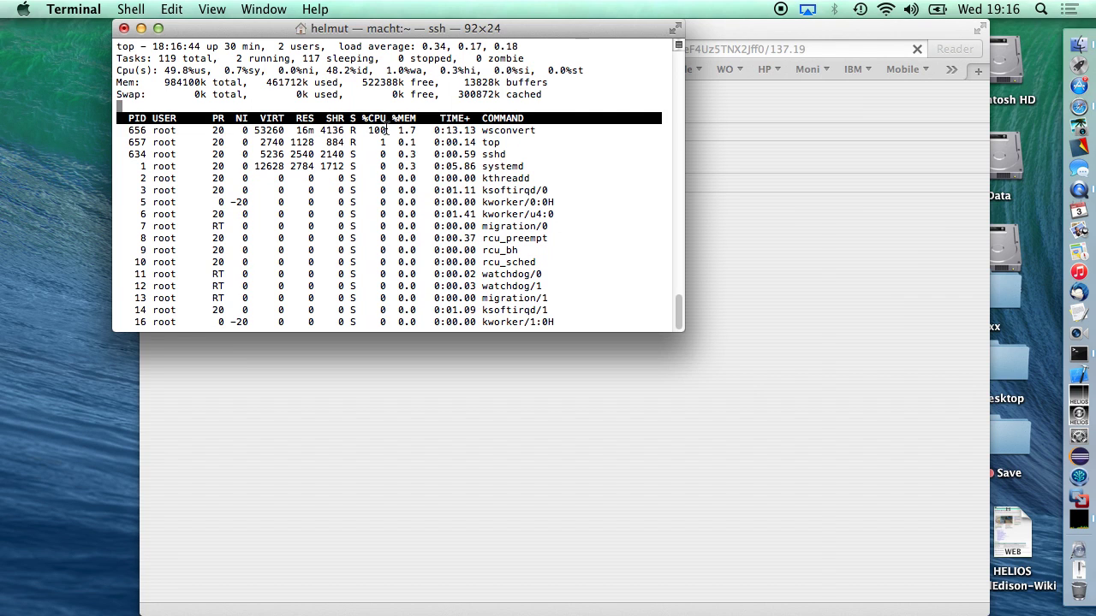
Switch back to Safari, examine the 768 pixel preview of LH14_0044.pdf, and return to the template-images%0 folder.
{"action": "left_click", "coordinate": [518, 472]}
{"action": "scroll", "coordinate": [518, 473], "scroll_direction": "down", "scroll_amount": 10}
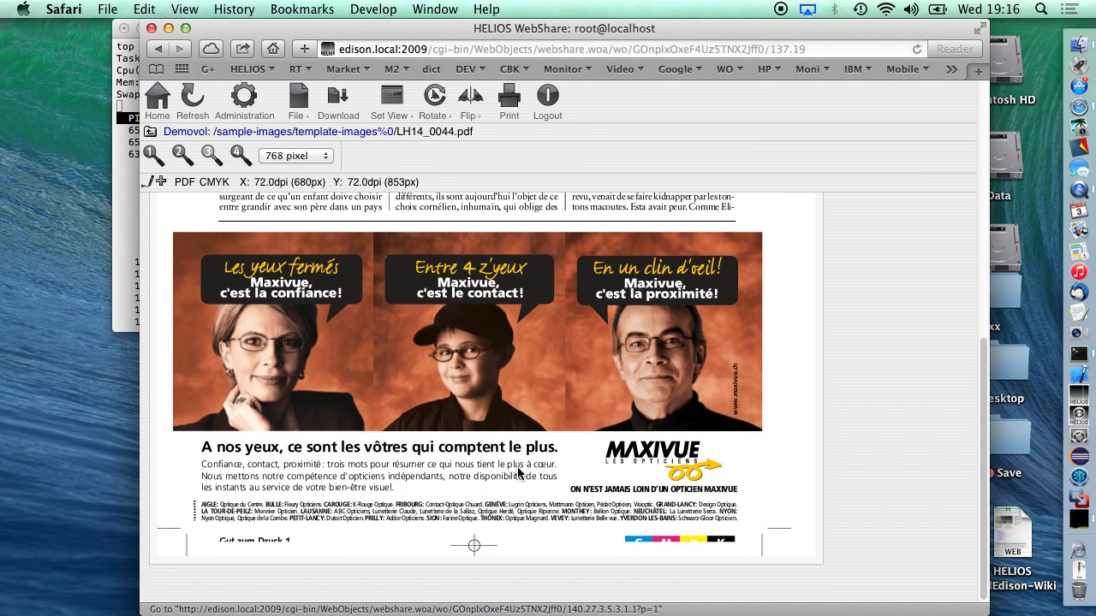
{"action": "scroll", "coordinate": [518, 473], "scroll_direction": "up", "scroll_amount": 4}
{"action": "scroll", "coordinate": [518, 473], "scroll_direction": "down", "scroll_amount": 4}
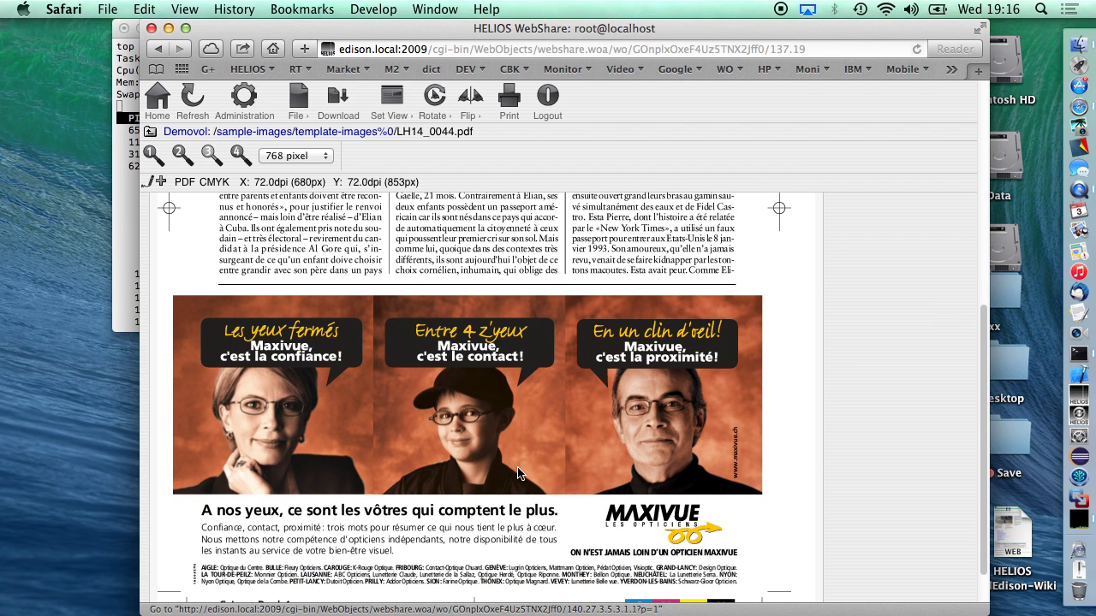
{"action": "scroll", "coordinate": [518, 473], "scroll_direction": "up", "scroll_amount": 5}
{"action": "scroll", "coordinate": [518, 473], "scroll_direction": "up", "scroll_amount": 2}
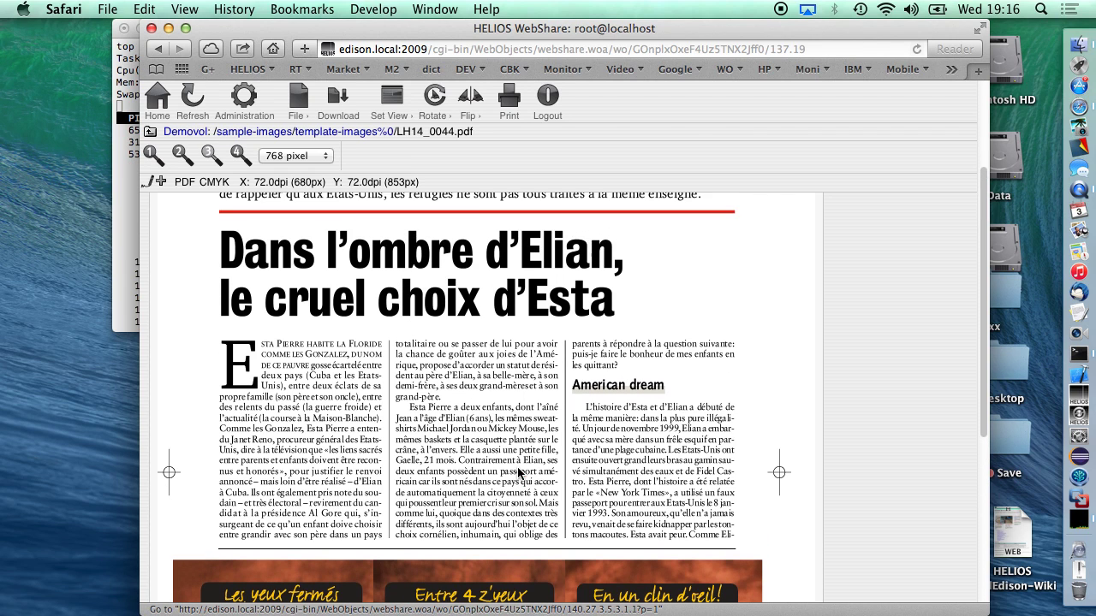
{"action": "scroll", "coordinate": [518, 473], "scroll_direction": "up", "scroll_amount": 3}
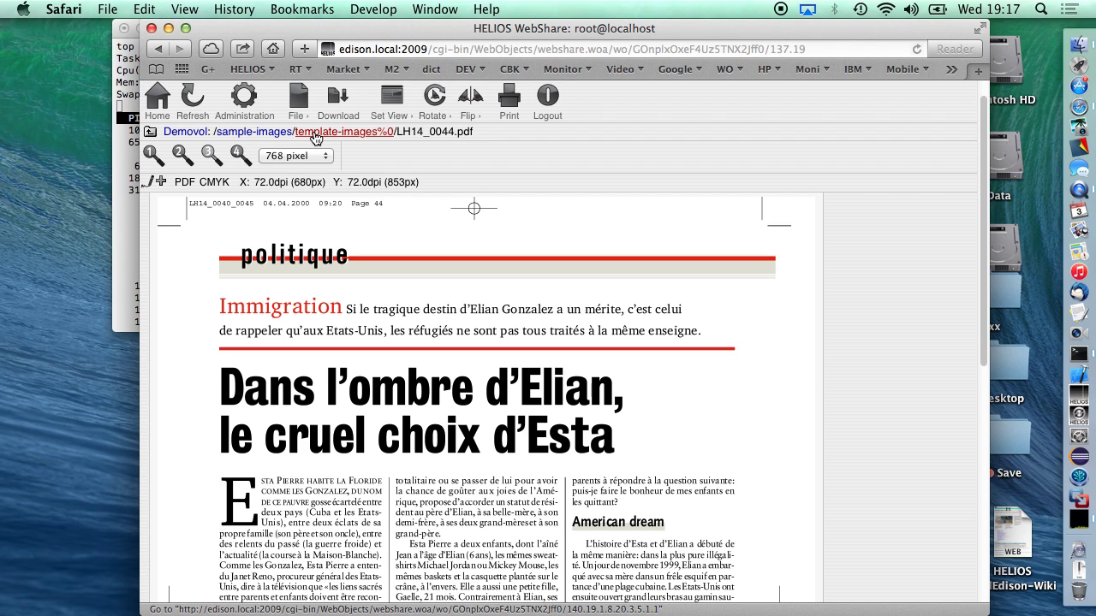
{"action": "left_click", "coordinate": [315, 137]}
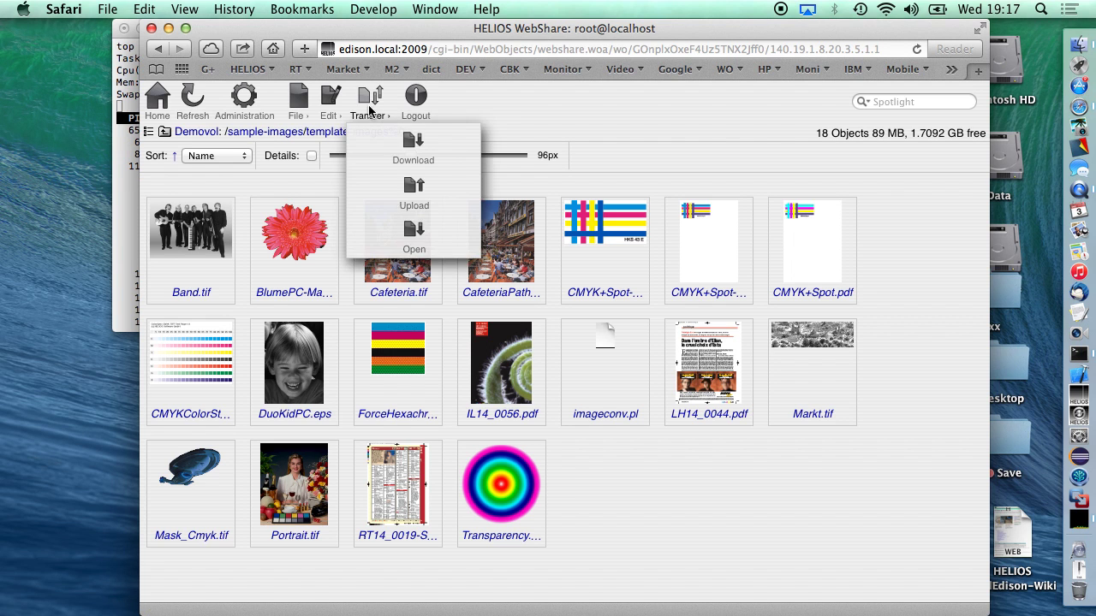
Minimize the WebShare browser window, quit top in Terminal and clear the terminal screen.
{"action": "left_click", "coordinate": [168, 28]}
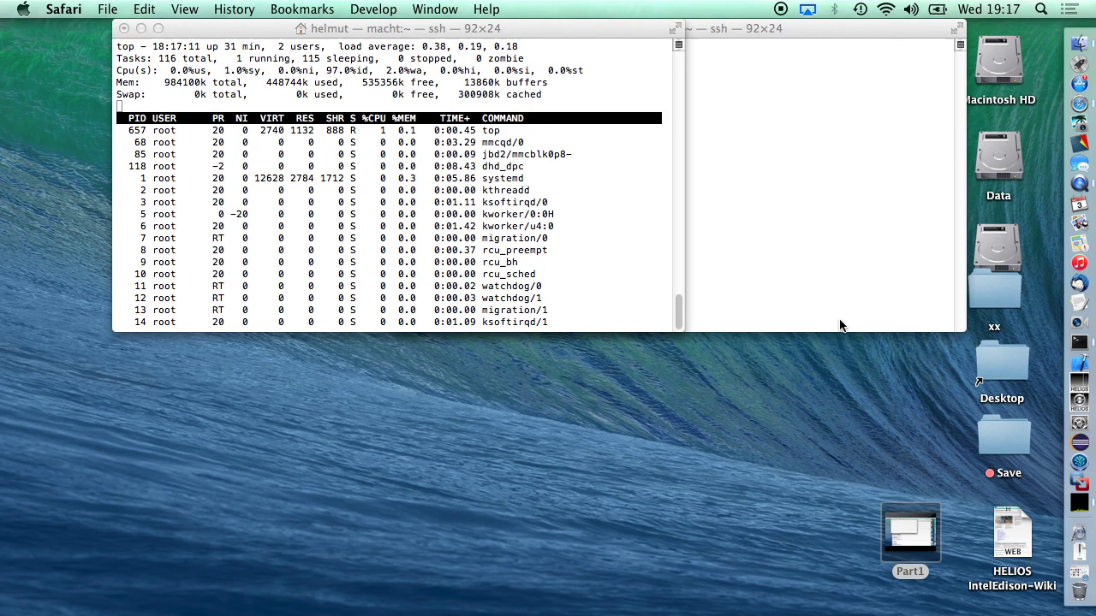
{"action": "left_click", "coordinate": [593, 255]}
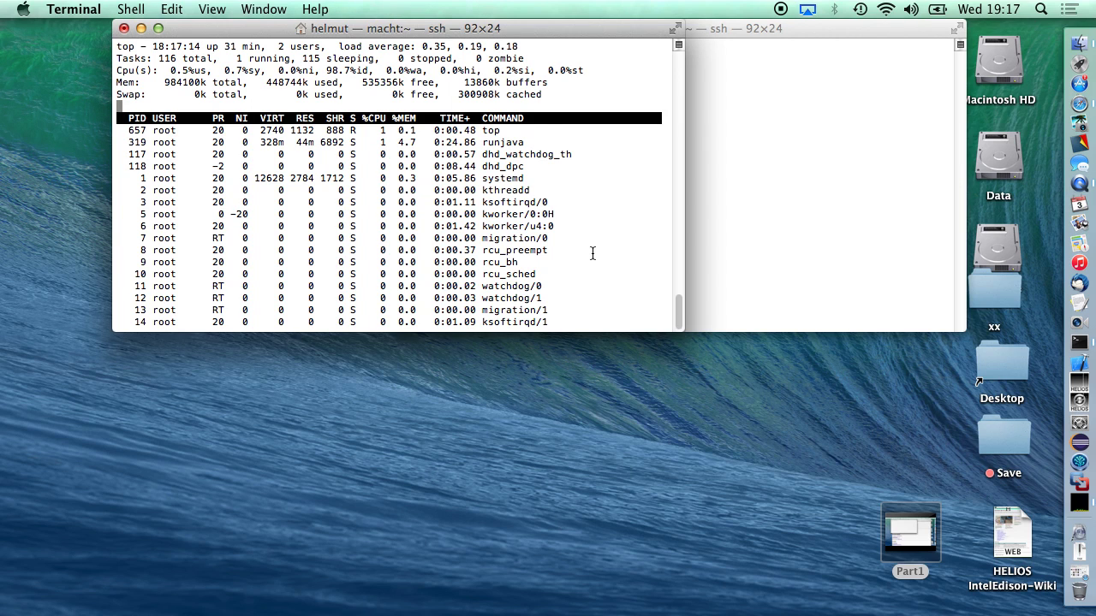
{"action": "key", "text": "q"}
{"action": "key", "text": "ctrl+l"}
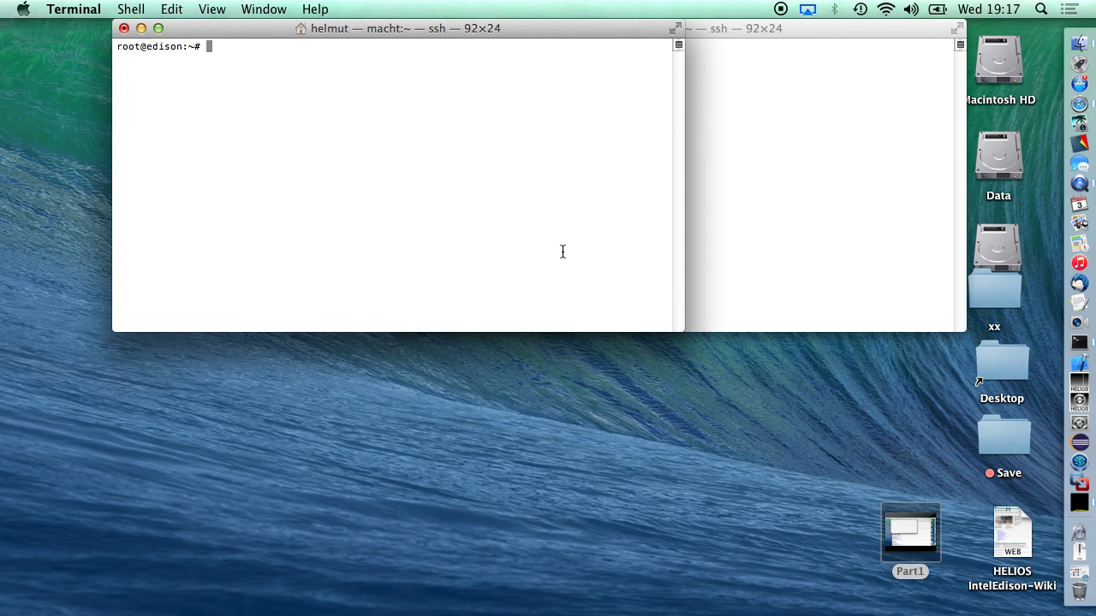
Launch HELIOS Admin, connect to the browsed edison server, and log in as root with the account password.
{"action": "left_click", "coordinate": [1077, 384]}
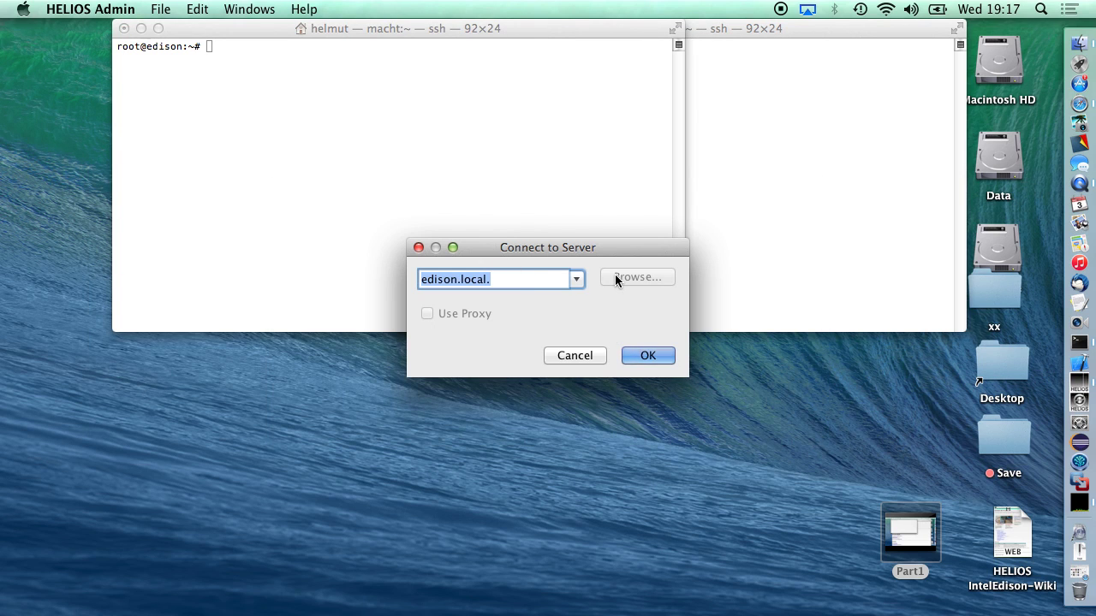
{"action": "left_click", "coordinate": [612, 275]}
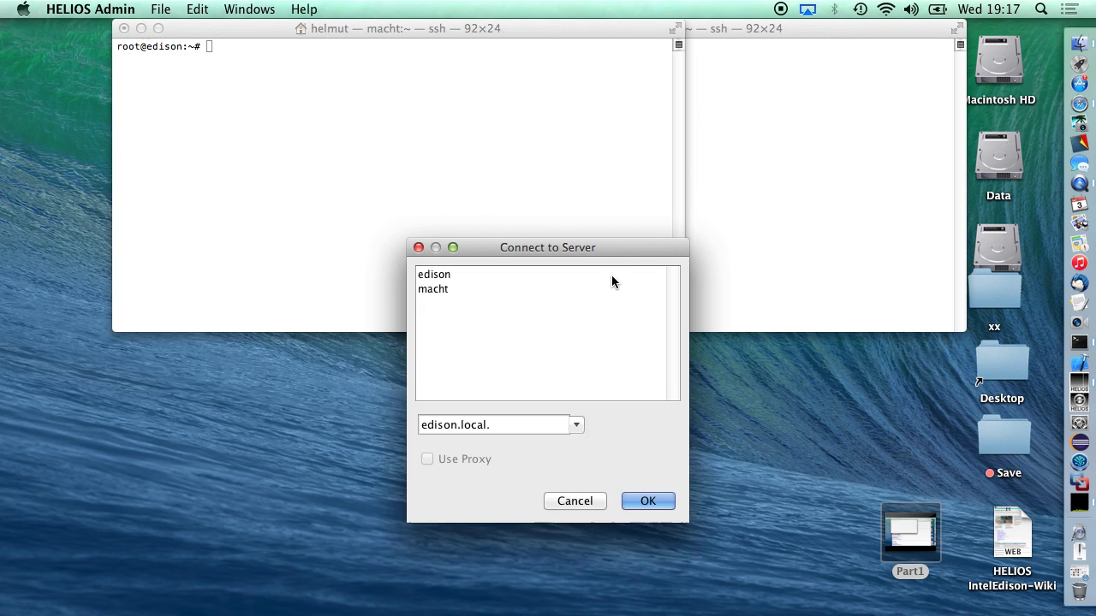
{"action": "left_click", "coordinate": [457, 274]}
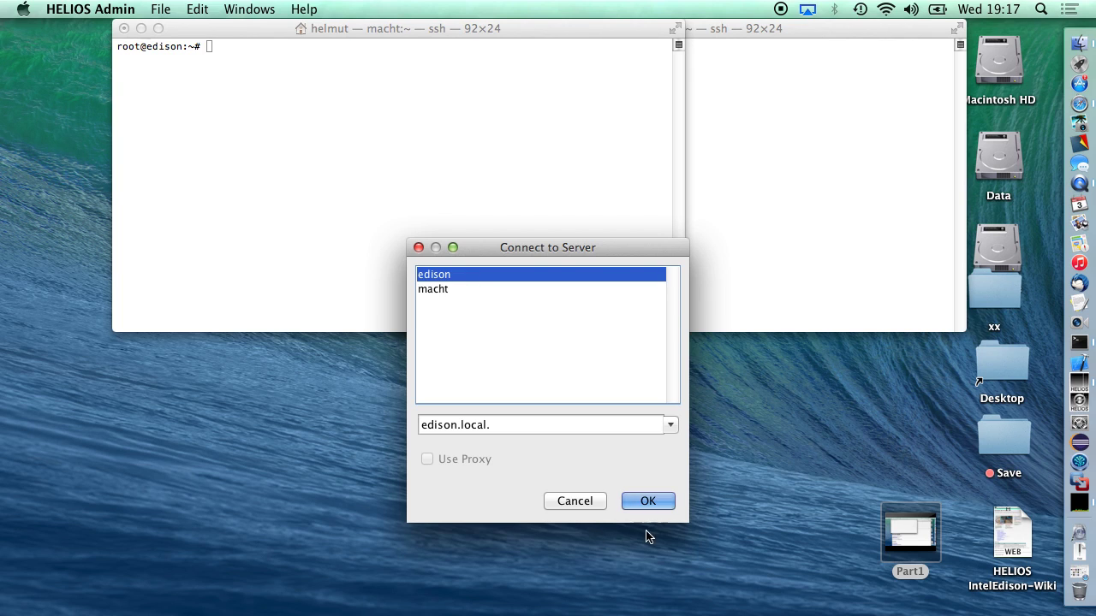
{"action": "left_click", "coordinate": [648, 501]}
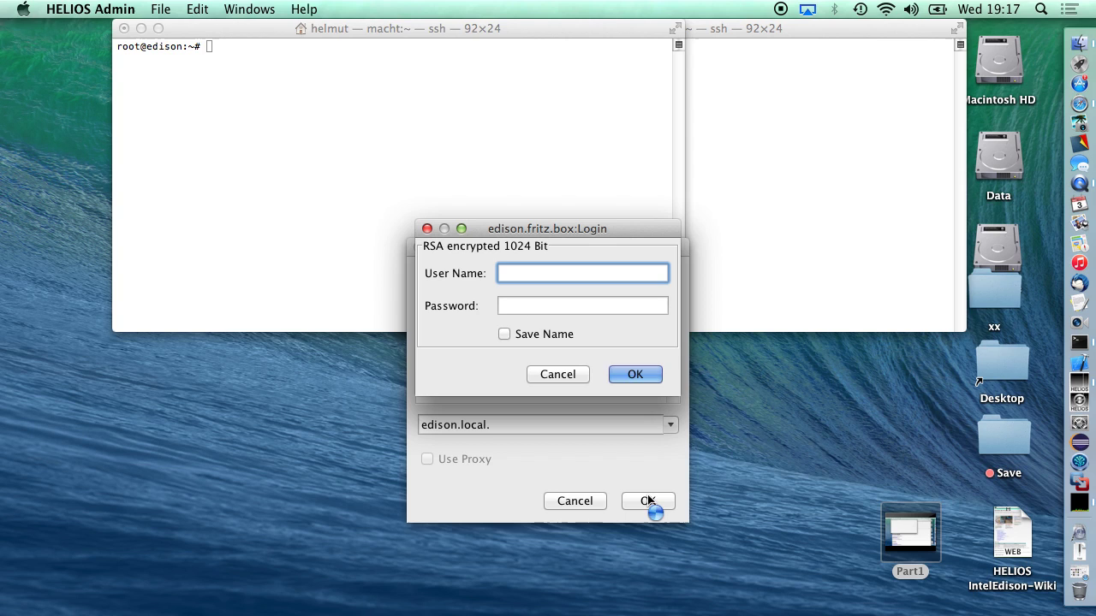
{"action": "type", "text": "root"}
{"action": "key", "text": "Tab"}
{"action": "type", "text": "•••••••"}
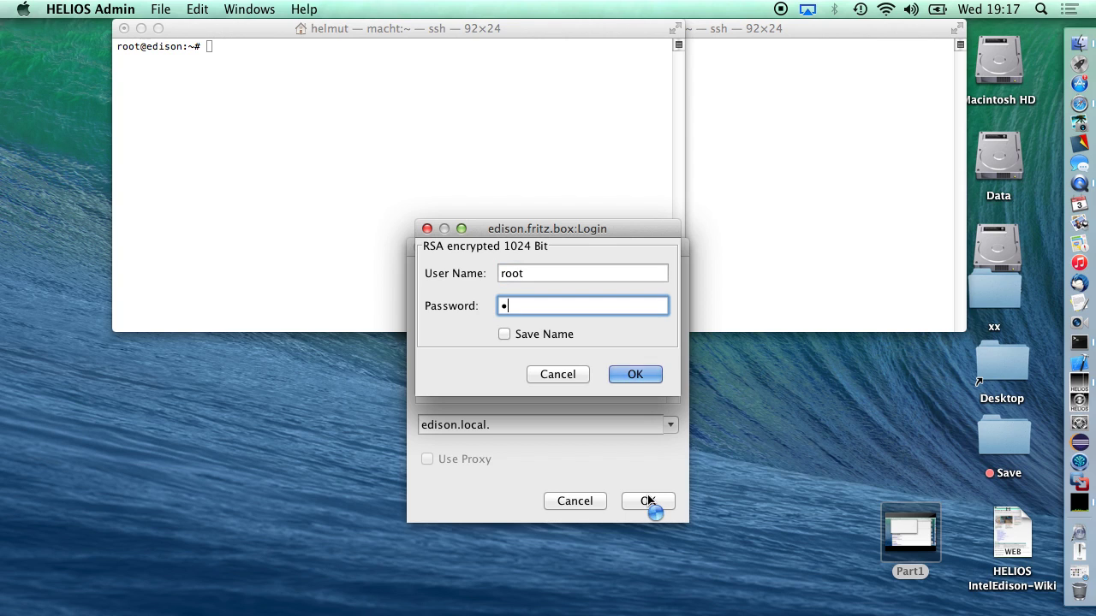
{"action": "key", "text": "Return"}
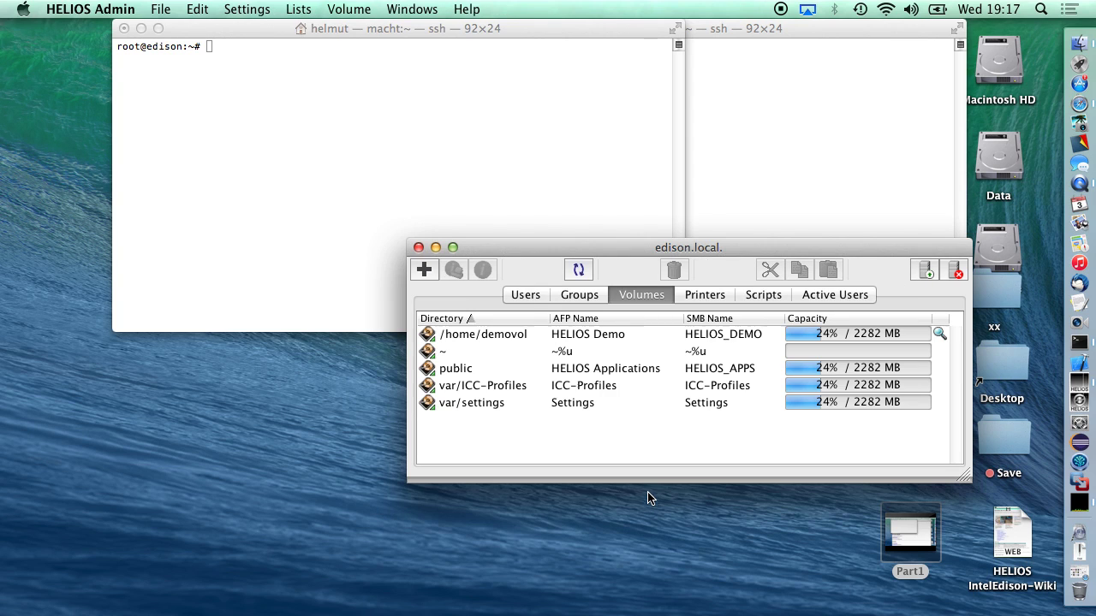
Open the Server Settings, review the MDNS, WINS, Windows and General sections, and close the settings window.
{"action": "left_click", "coordinate": [260, 7]}
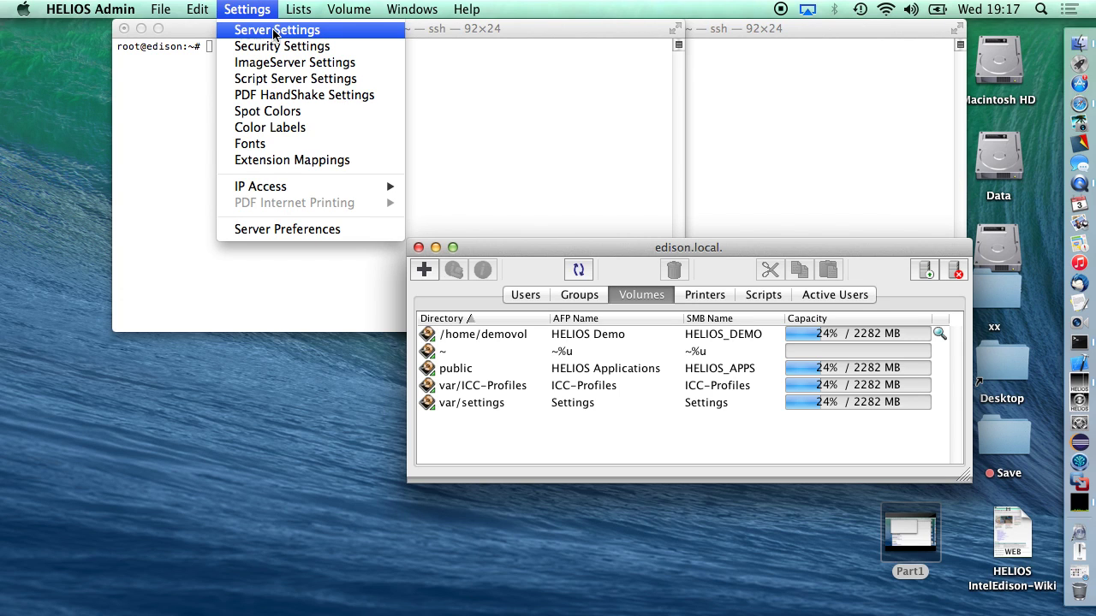
{"action": "left_click", "coordinate": [273, 31]}
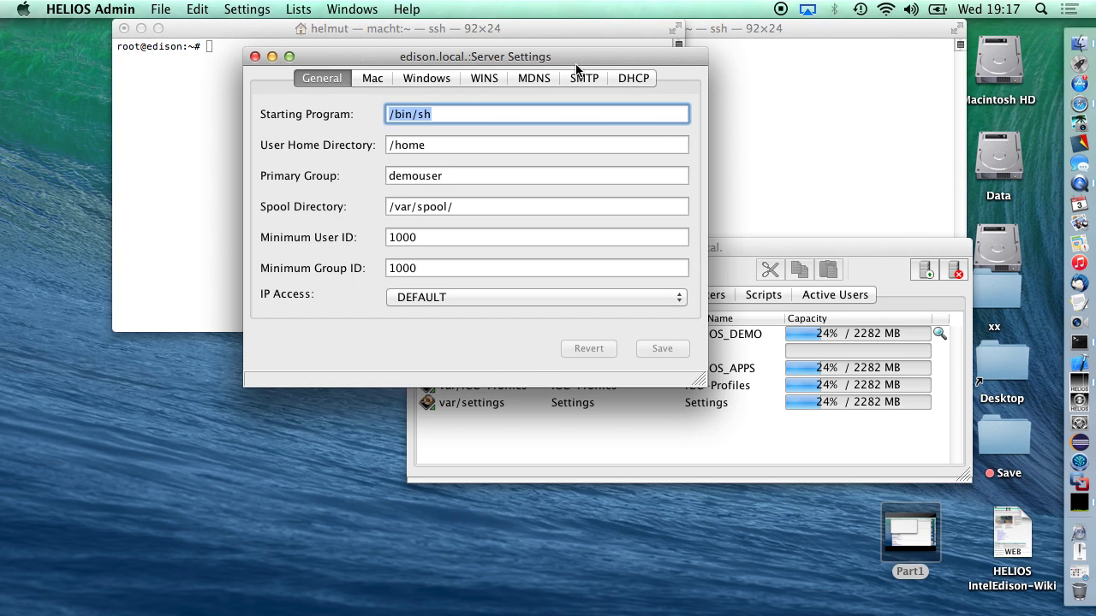
{"action": "left_click", "coordinate": [534, 80]}
{"action": "left_click", "coordinate": [482, 81]}
{"action": "left_click", "coordinate": [424, 78]}
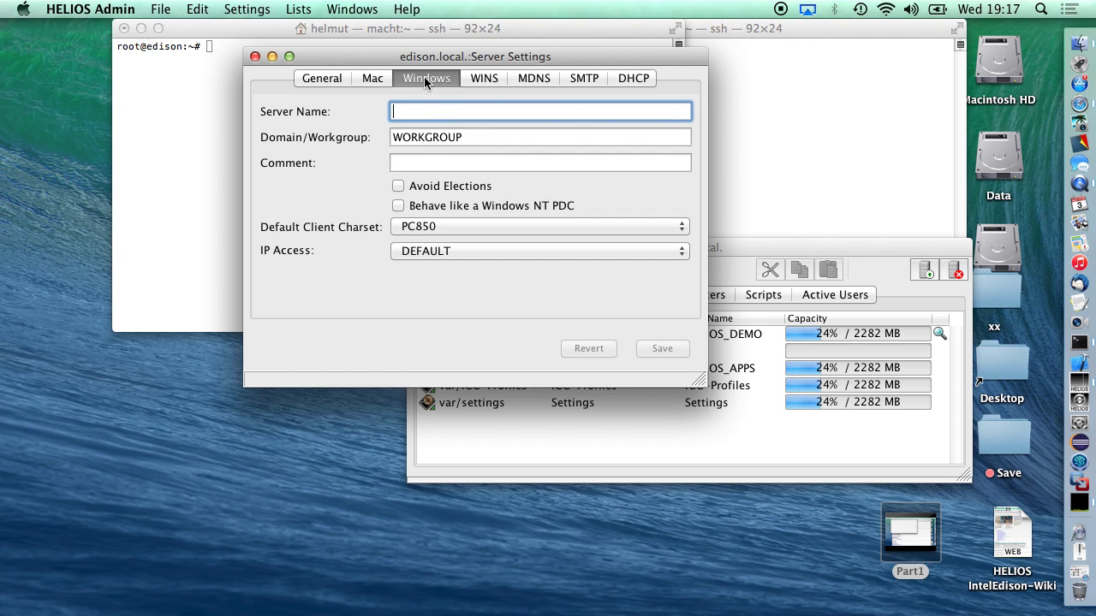
{"action": "left_click", "coordinate": [322, 78]}
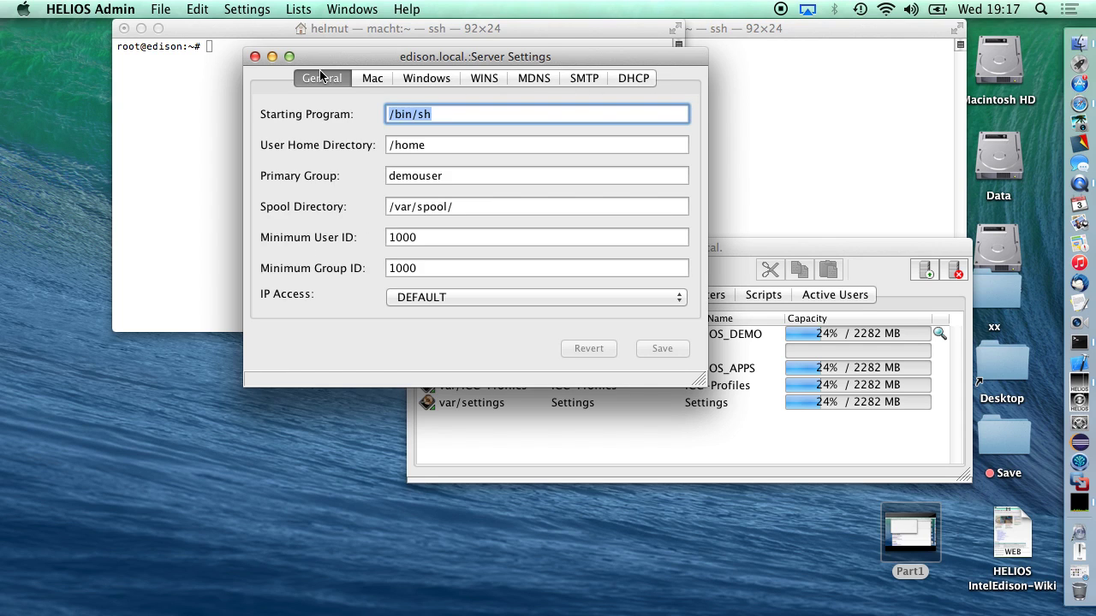
{"action": "left_click", "coordinate": [255, 57]}
Open the properties of the HELIOS Demo volume, review its General, Spotlight, Mac and Windows settings, and close them.
{"action": "left_click", "coordinate": [574, 368]}
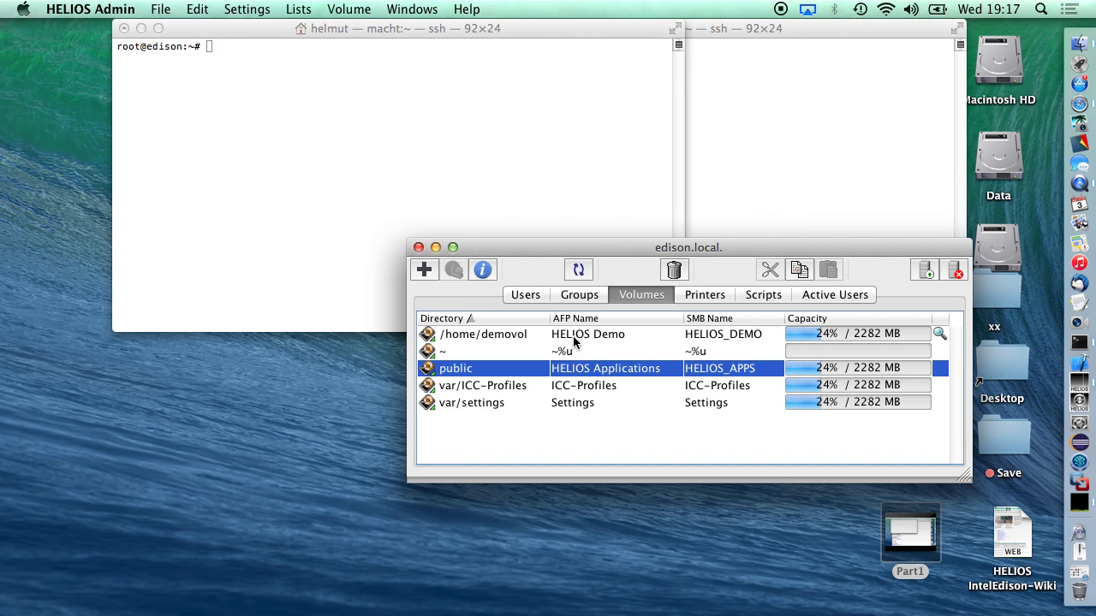
{"action": "left_click", "coordinate": [576, 341]}
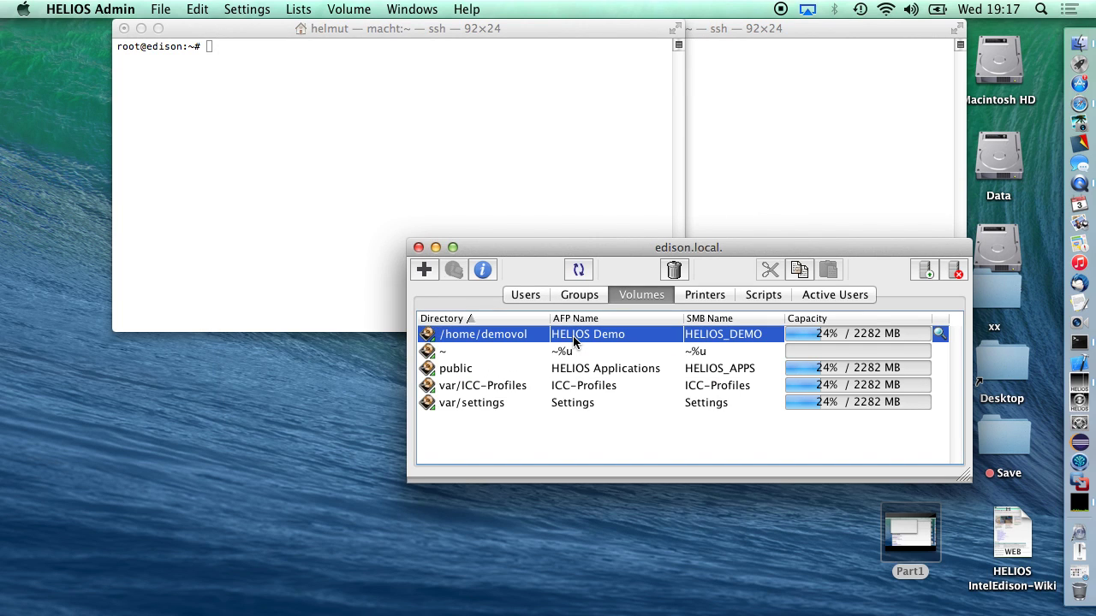
{"action": "left_click", "coordinate": [481, 270]}
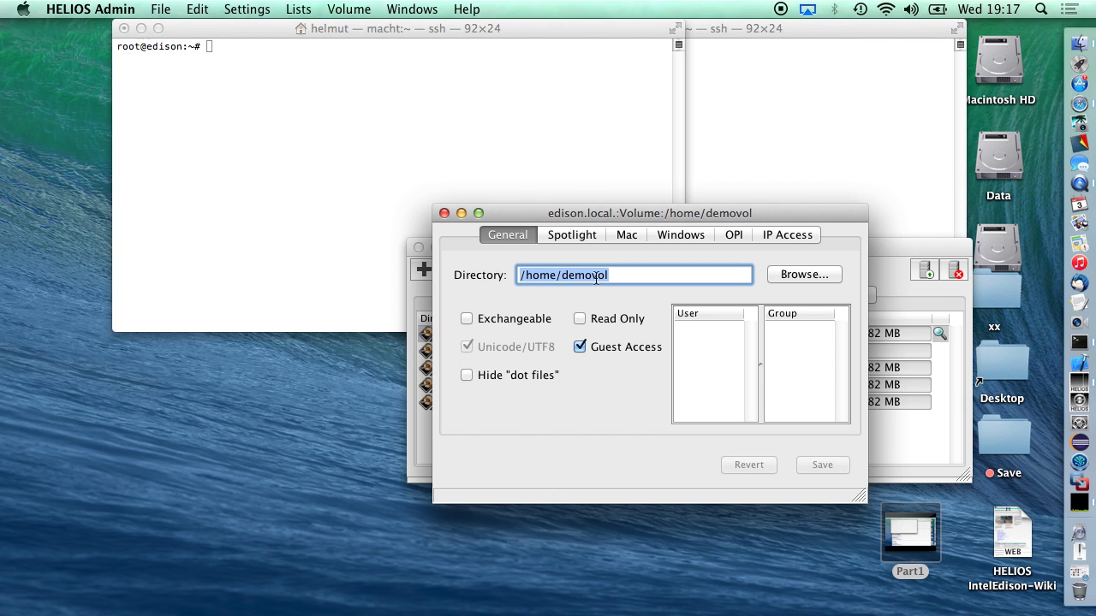
{"action": "left_click", "coordinate": [575, 237]}
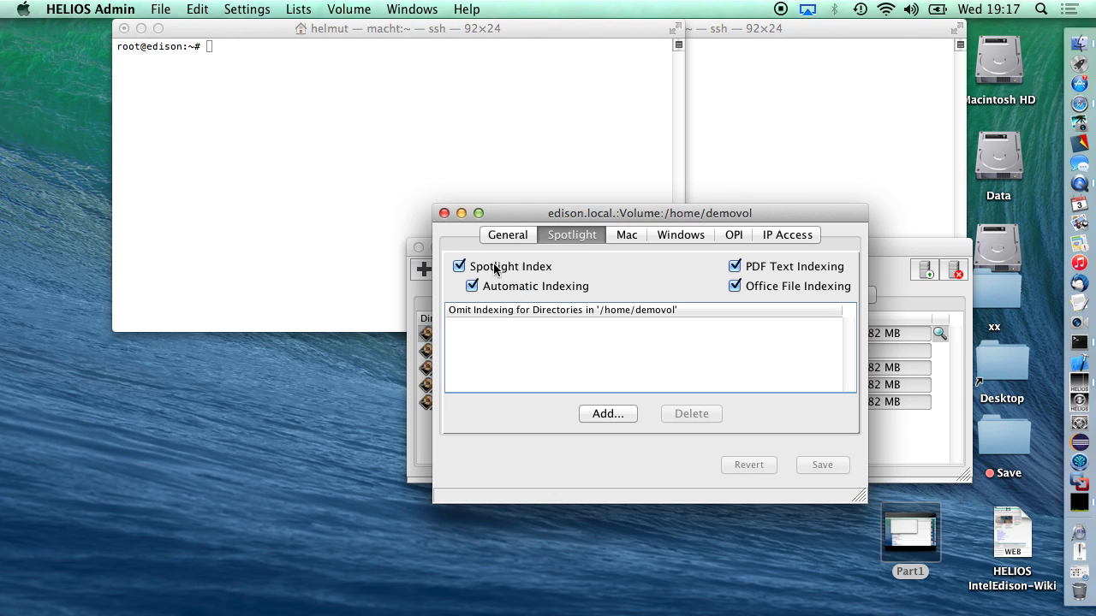
{"action": "left_click", "coordinate": [628, 235]}
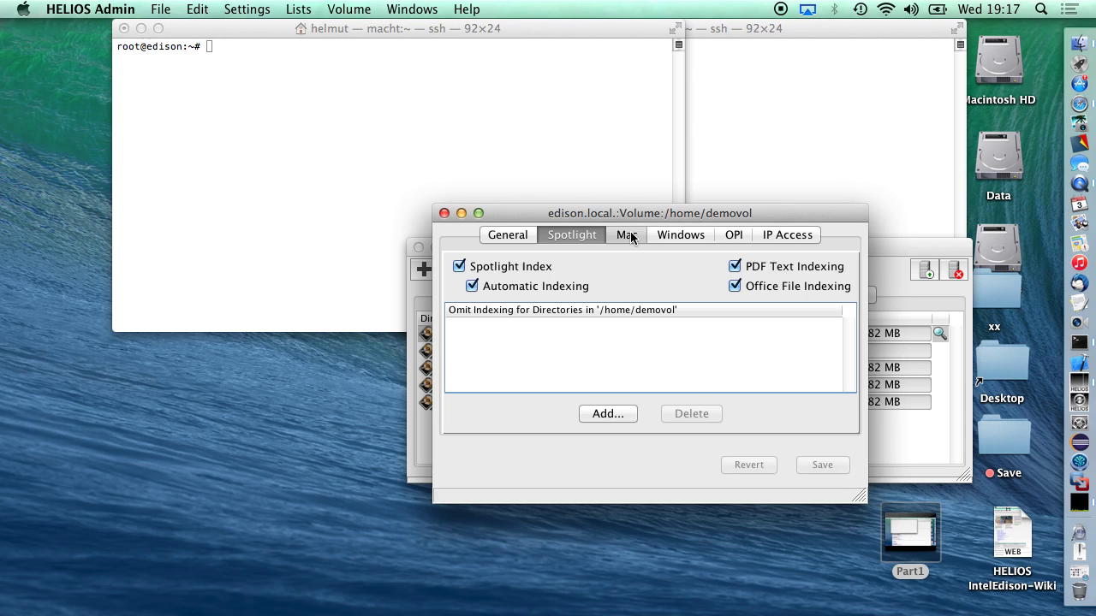
{"action": "left_click", "coordinate": [579, 235]}
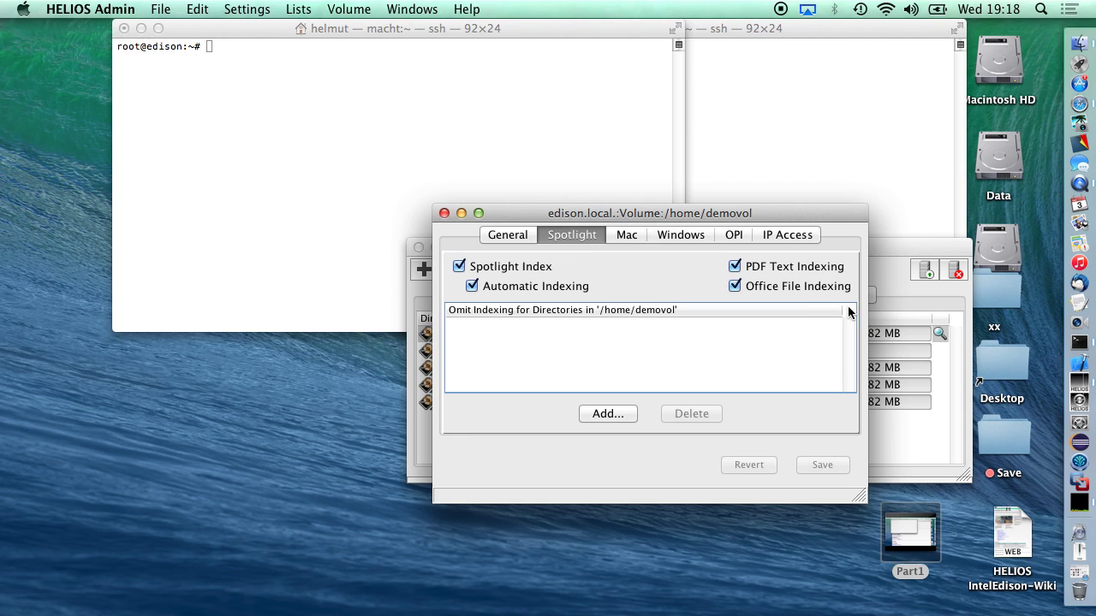
{"action": "left_click", "coordinate": [620, 239]}
{"action": "left_click", "coordinate": [669, 233]}
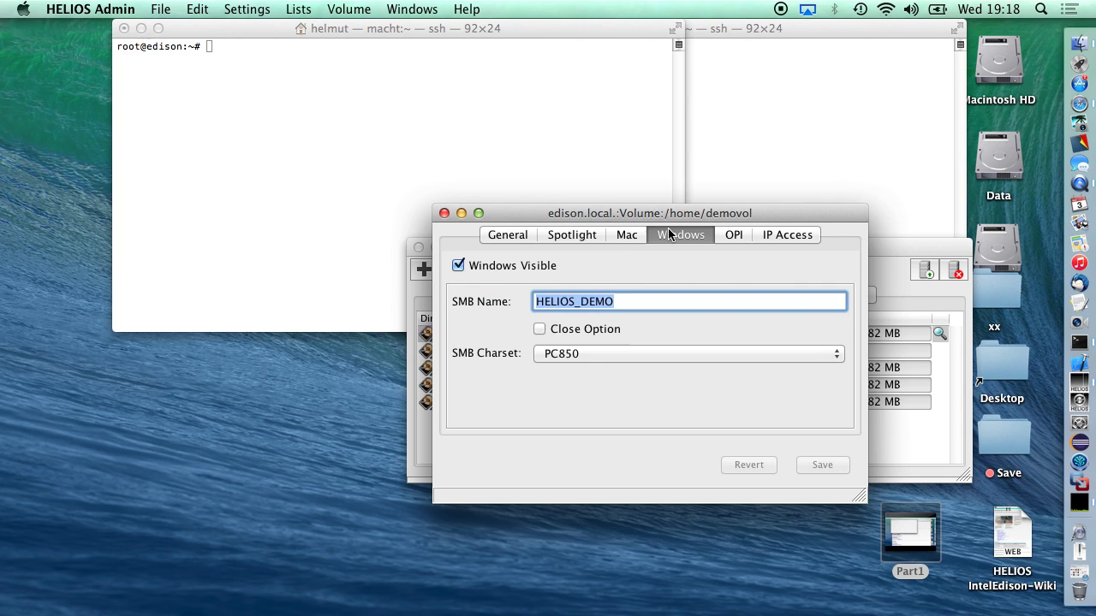
{"action": "left_click", "coordinate": [443, 213]}
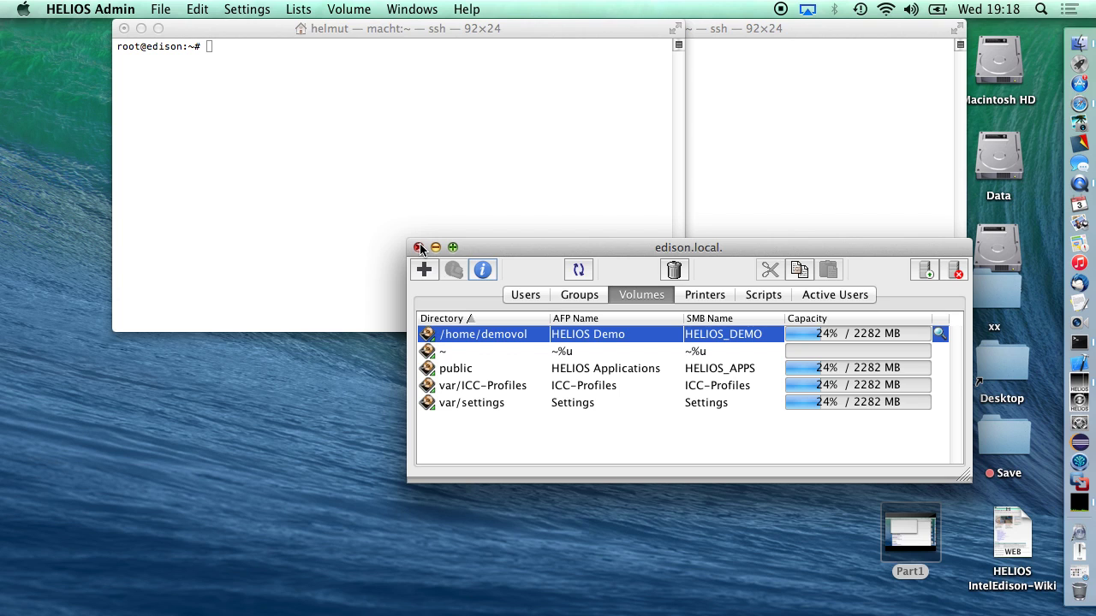
Close the edison.local. server window to disconnect from it, and dismiss the HELIOS Admin connection prompt.
{"action": "left_click", "coordinate": [419, 247]}
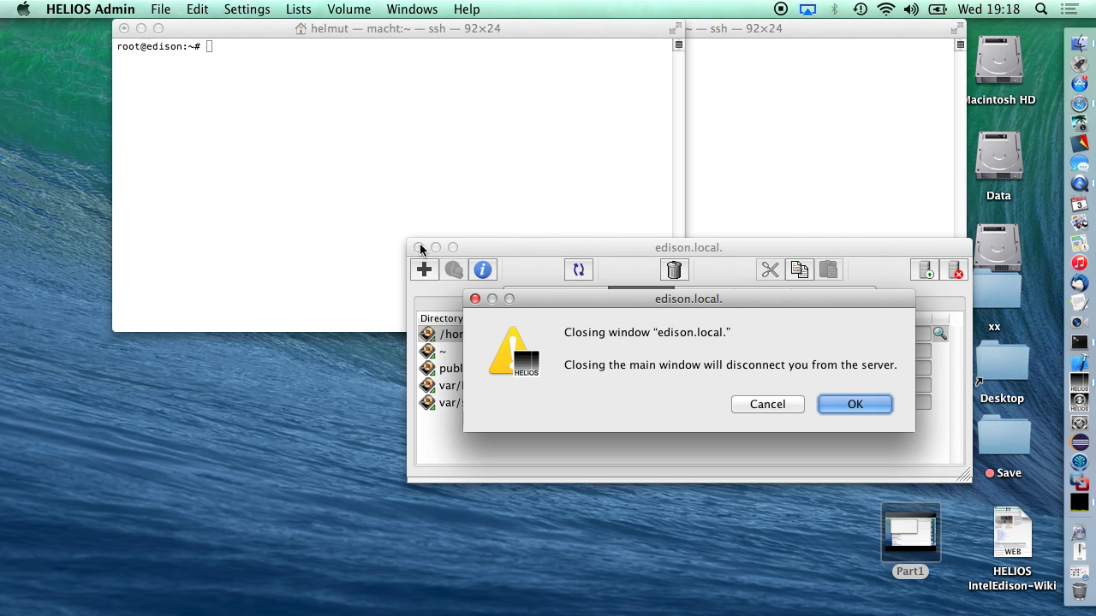
{"action": "left_click", "coordinate": [895, 403]}
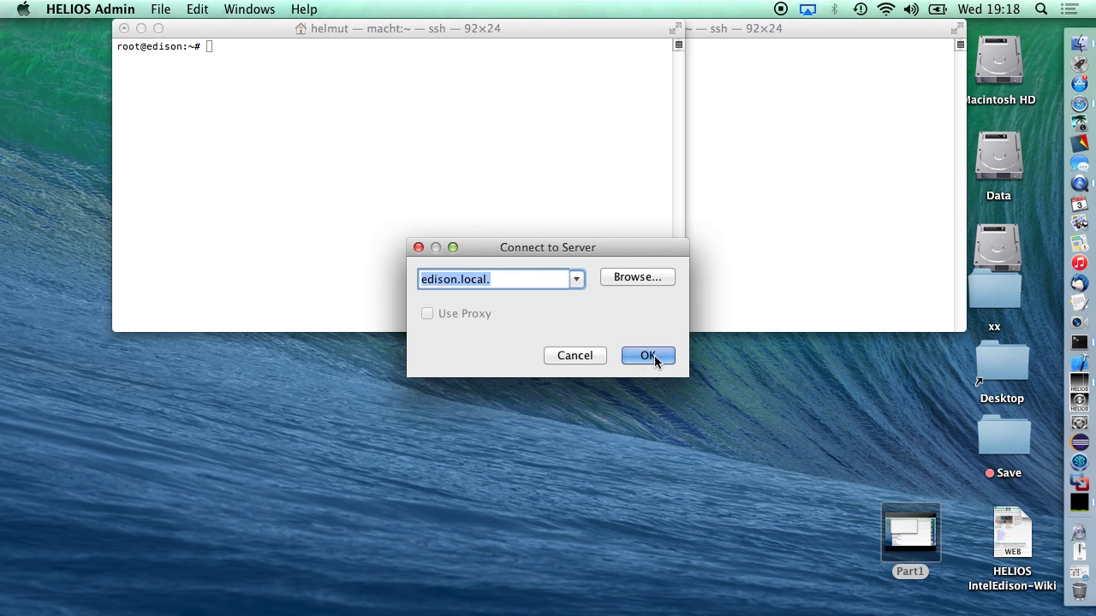
{"action": "left_click", "coordinate": [575, 356]}
In Finder, connect to afp://edison.local as demouser with the account password and mount the HELIOS Demo volume.
{"action": "left_click", "coordinate": [227, 8]}
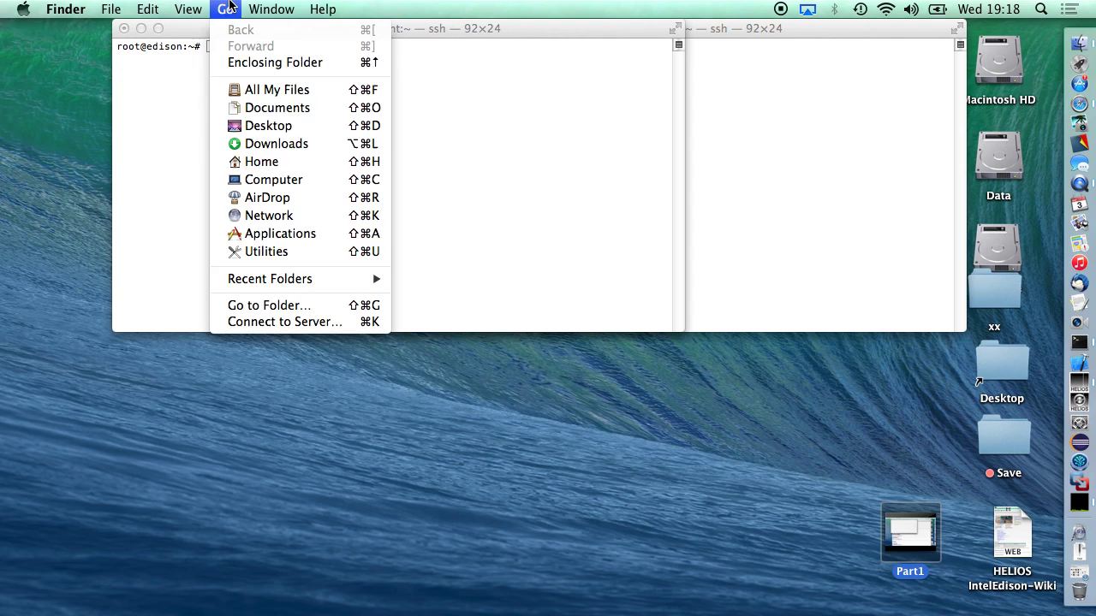
{"action": "left_click", "coordinate": [275, 321]}
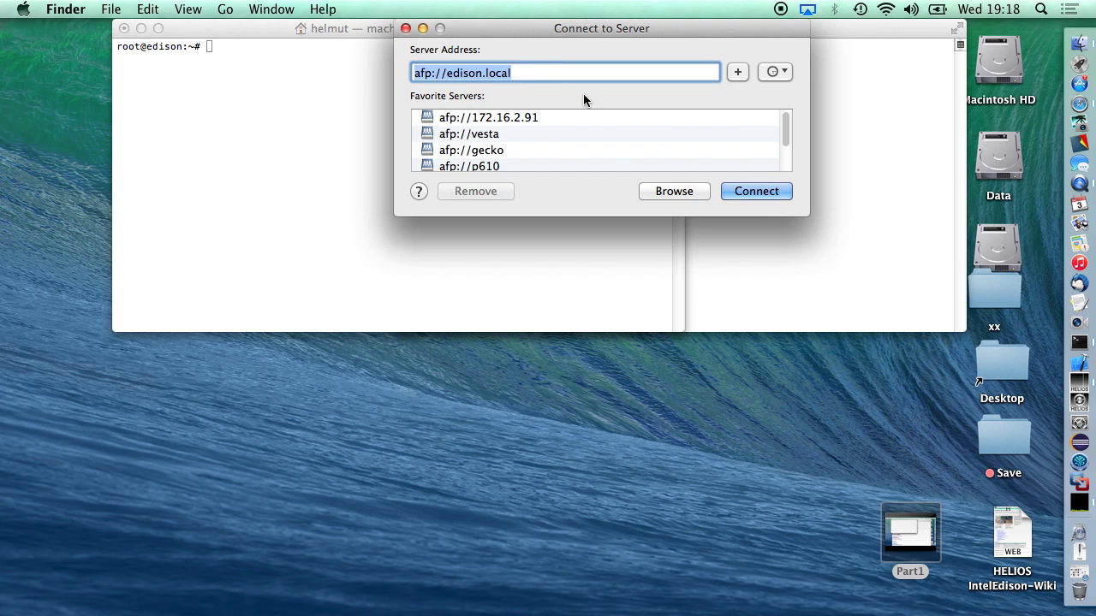
{"action": "left_click", "coordinate": [768, 193]}
{"action": "key", "text": "shift+Tab"}
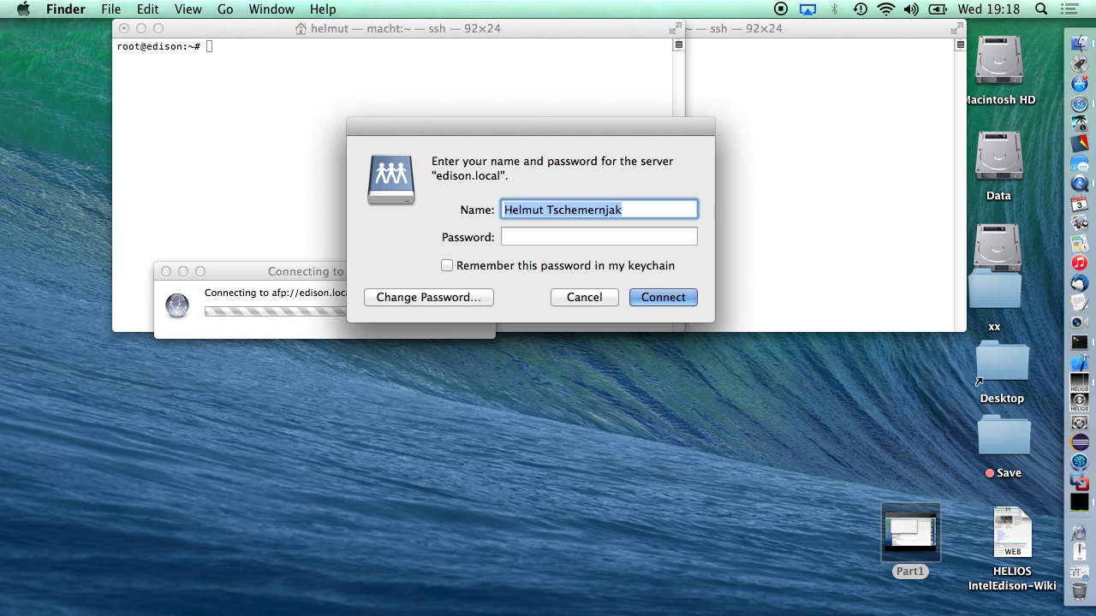
{"action": "type", "text": "demouser"}
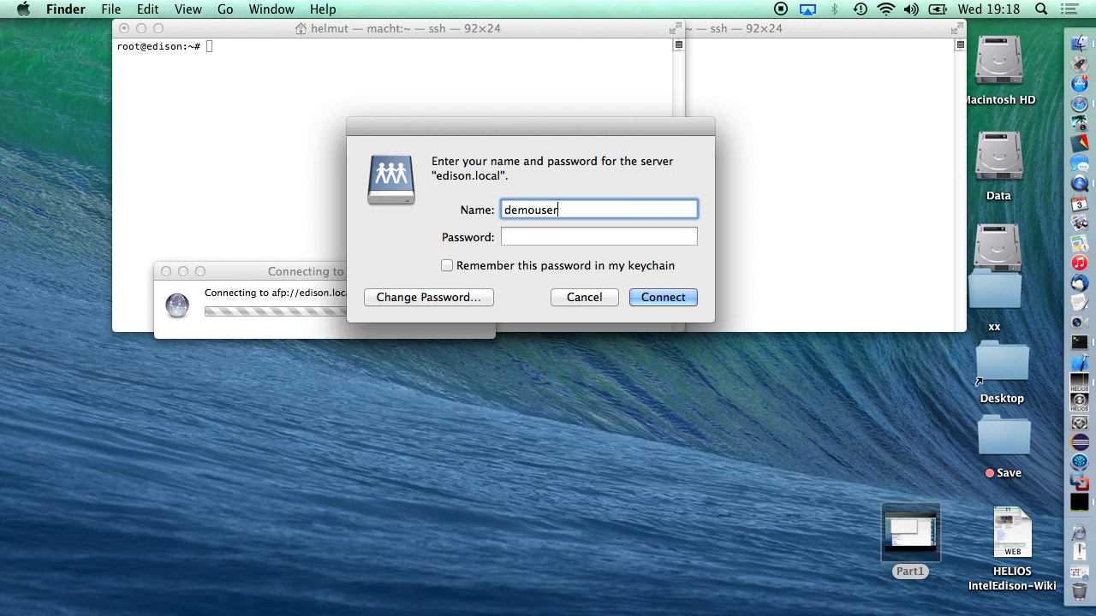
{"action": "key", "text": "Tab"}
{"action": "type", "text": "********"}
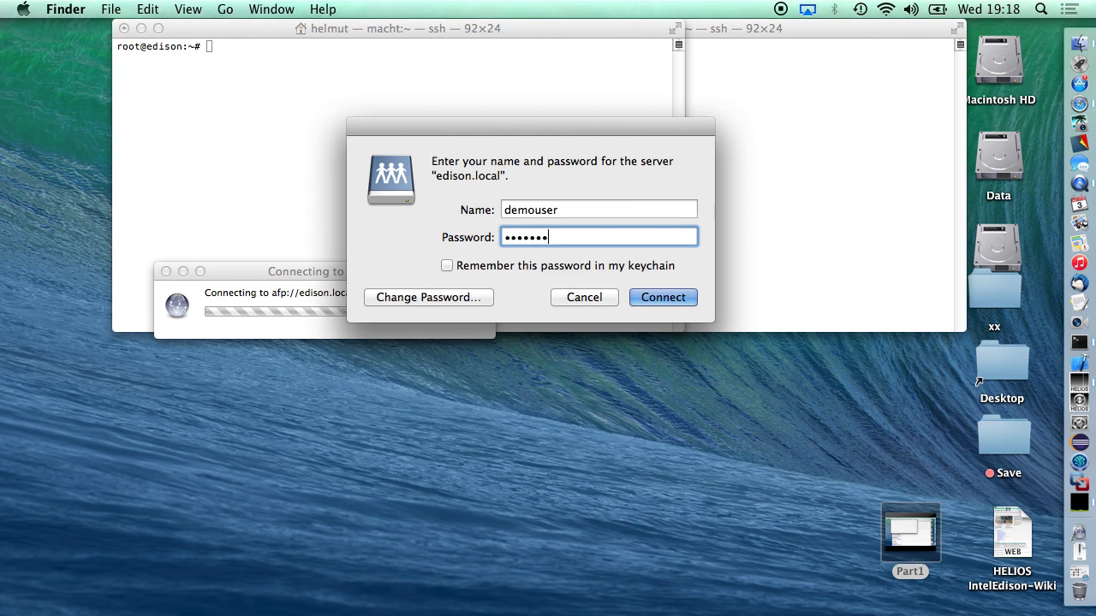
{"action": "key", "text": "Return"}
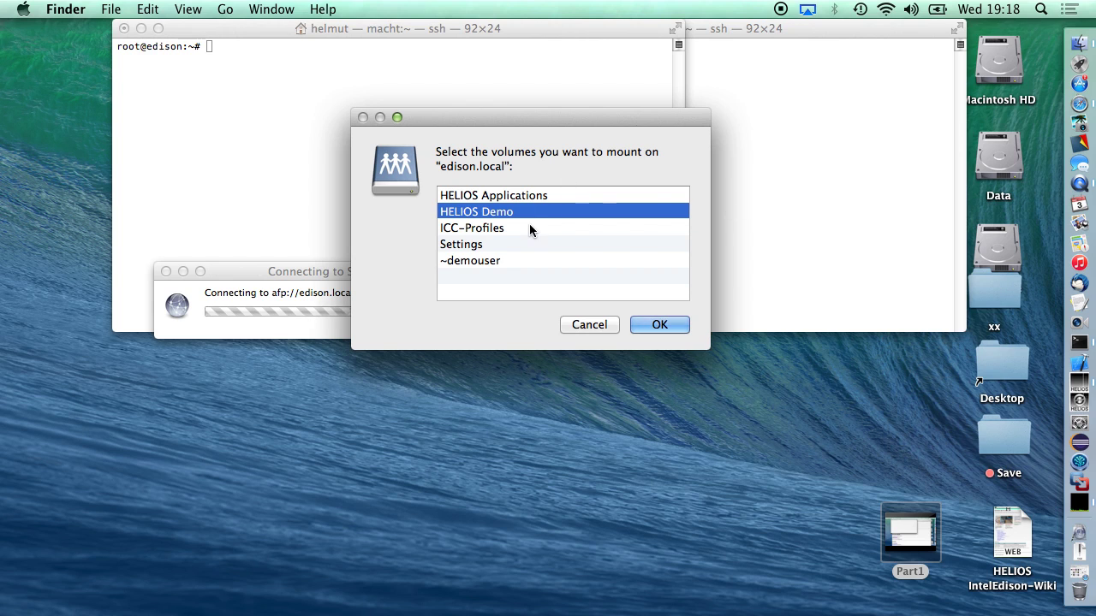
{"action": "left_click", "coordinate": [660, 325]}
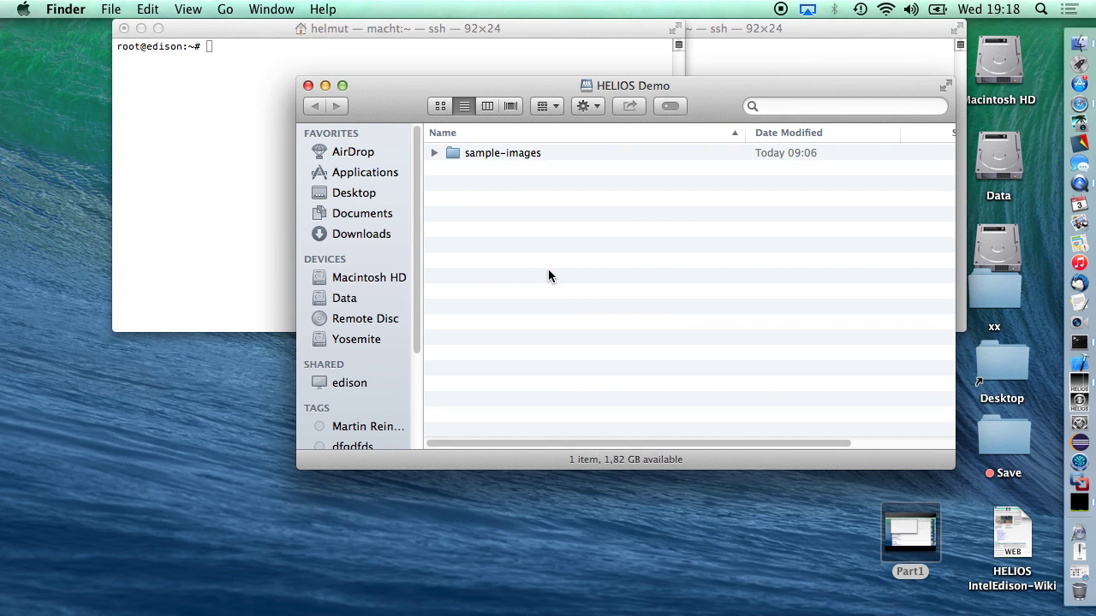
Open sample-images/template-images%0 on the mounted volume and compare its files with the same folder in WebShare's list view in Safari.
{"action": "double_click", "coordinate": [485, 153]}
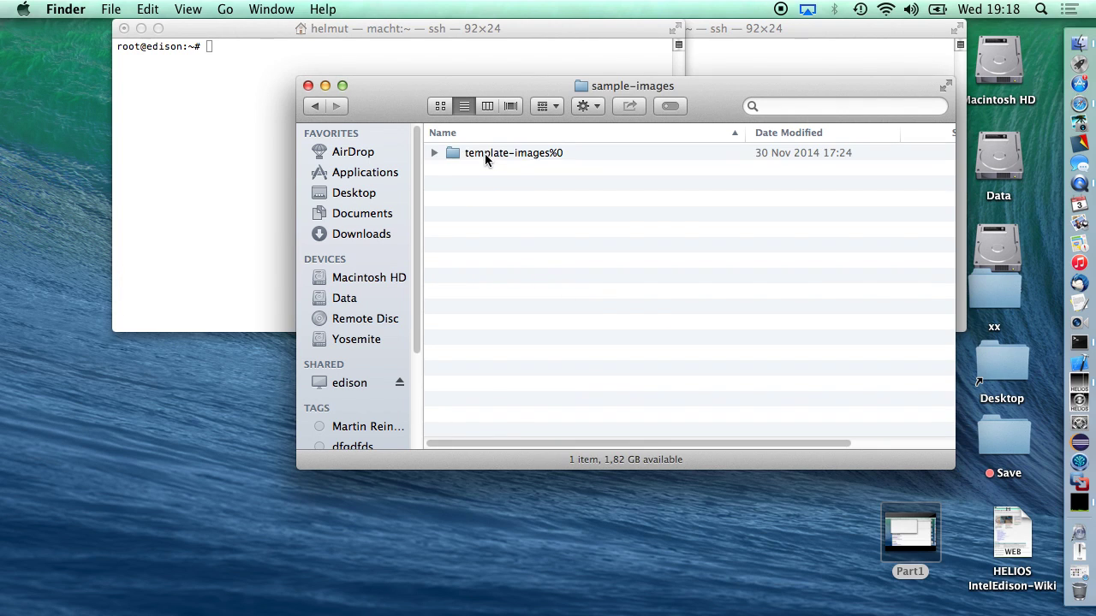
{"action": "double_click", "coordinate": [481, 153]}
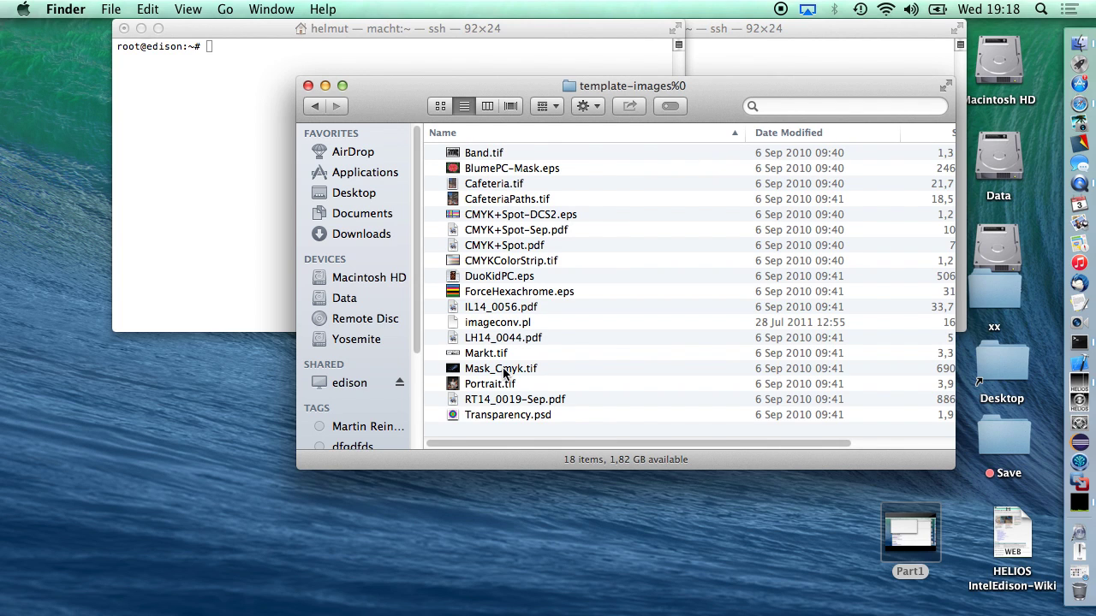
{"action": "left_click", "coordinate": [1080, 104]}
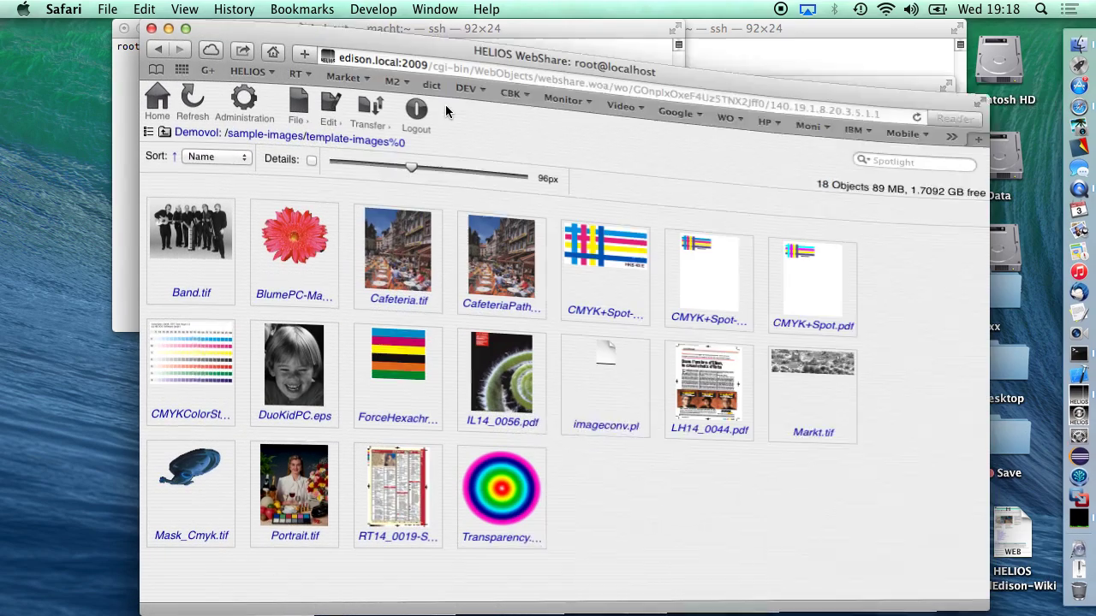
{"action": "left_click_drag", "start_coordinate": [517, 20], "coordinate": [377, 20]}
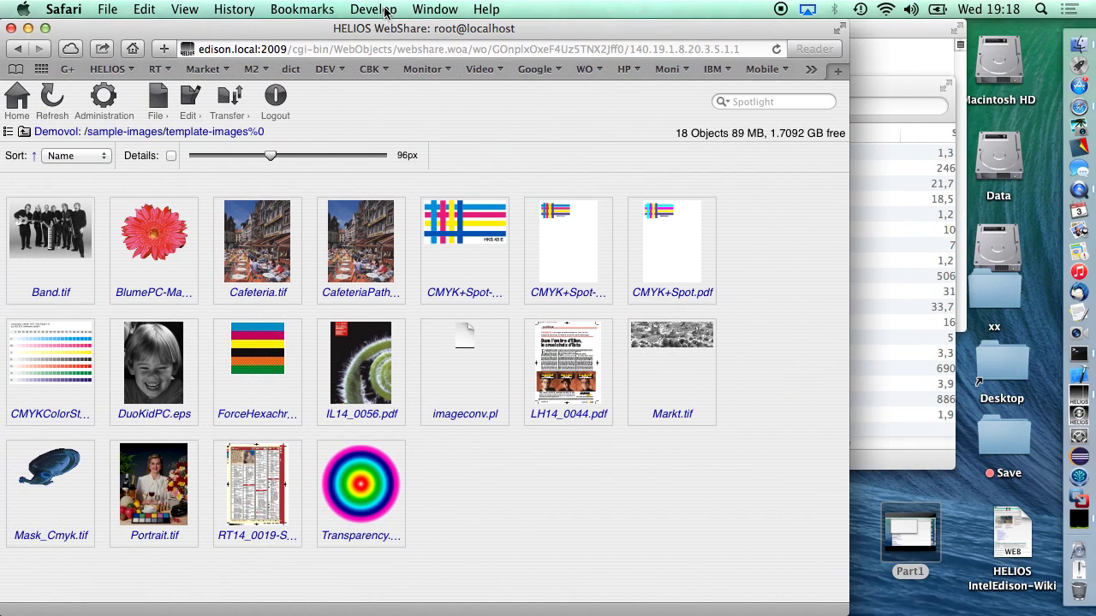
{"action": "left_click", "coordinate": [8, 132]}
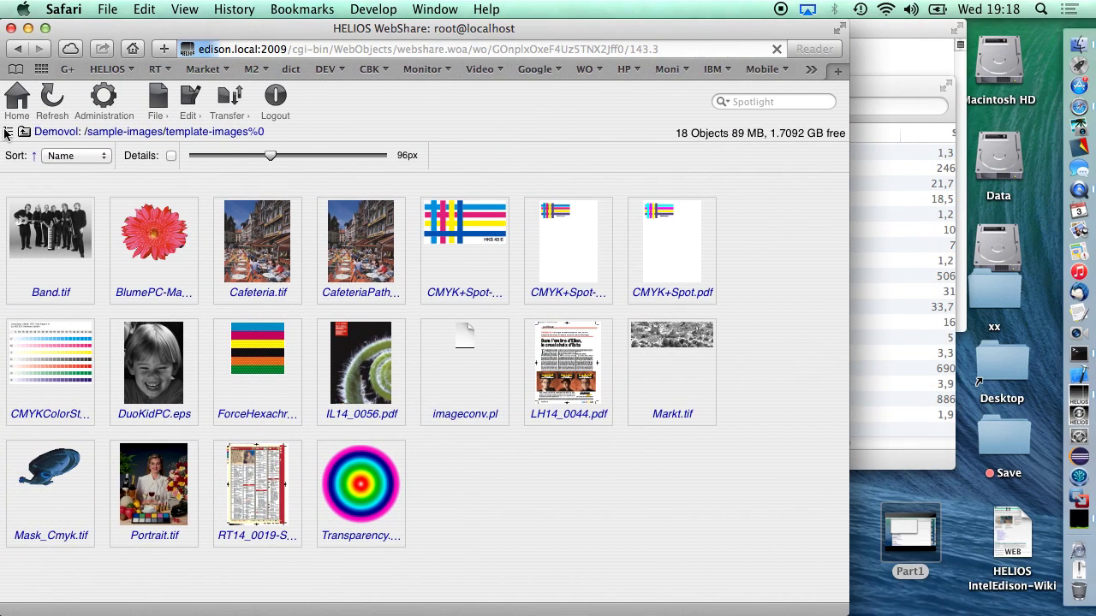
{"action": "left_click", "coordinate": [899, 351]}
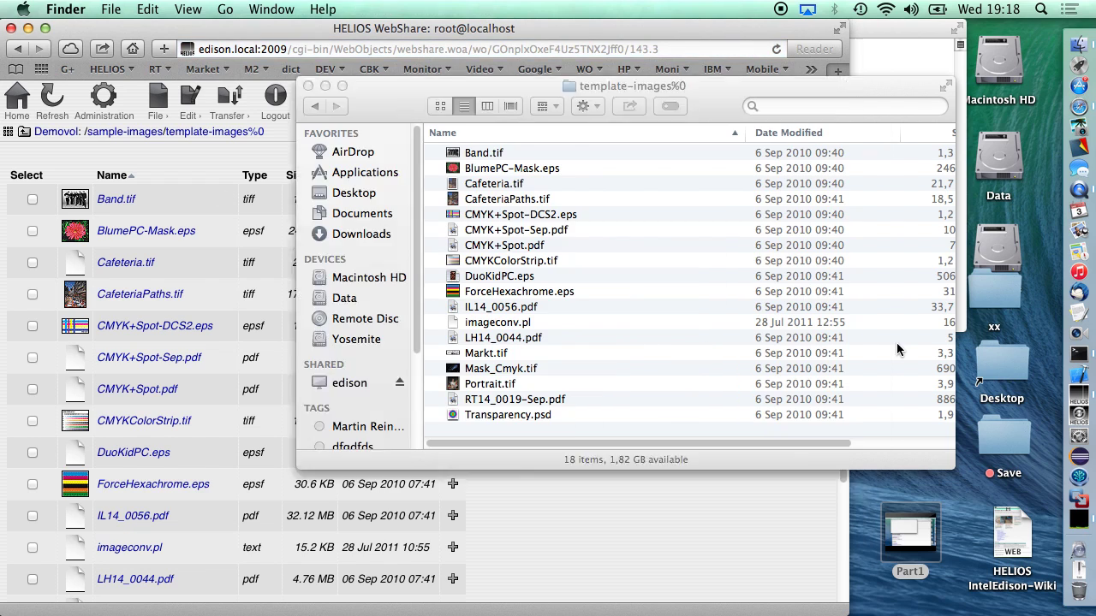
{"action": "scroll", "coordinate": [603, 275], "scroll_direction": "up", "scroll_amount": 1}
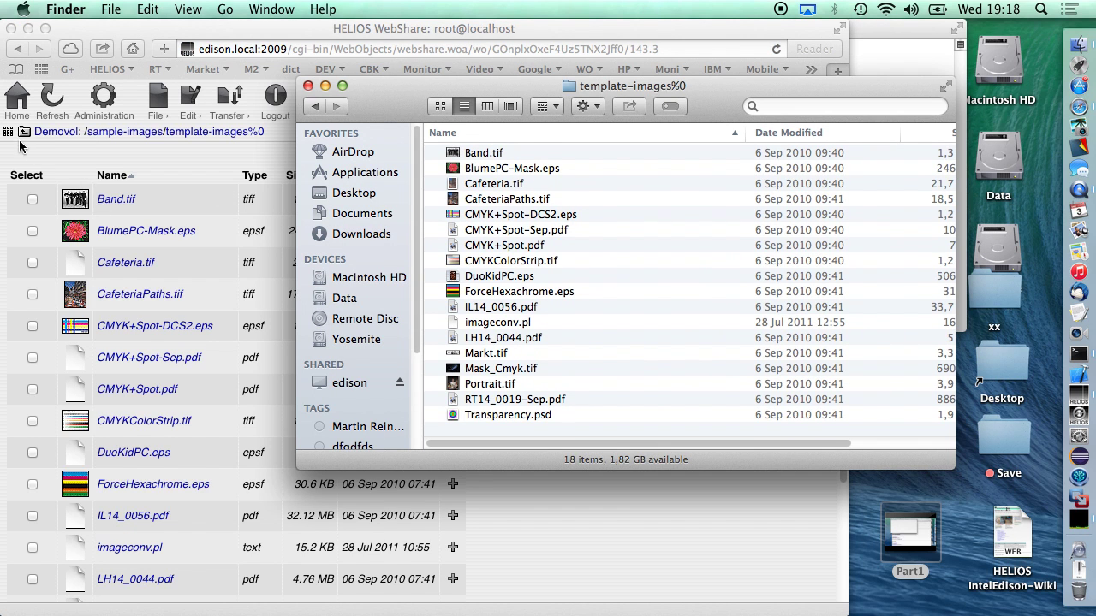
Hide Safari and return the Finder window to the top level of the HELIOS Demo volume.
{"action": "left_click", "coordinate": [187, 168]}
{"action": "key", "text": "super+h"}
{"action": "left_click_drag", "start_coordinate": [536, 86], "coordinate": [458, 88]}
{"action": "key", "text": "super+Up"}
{"action": "key", "text": "super+Up"}
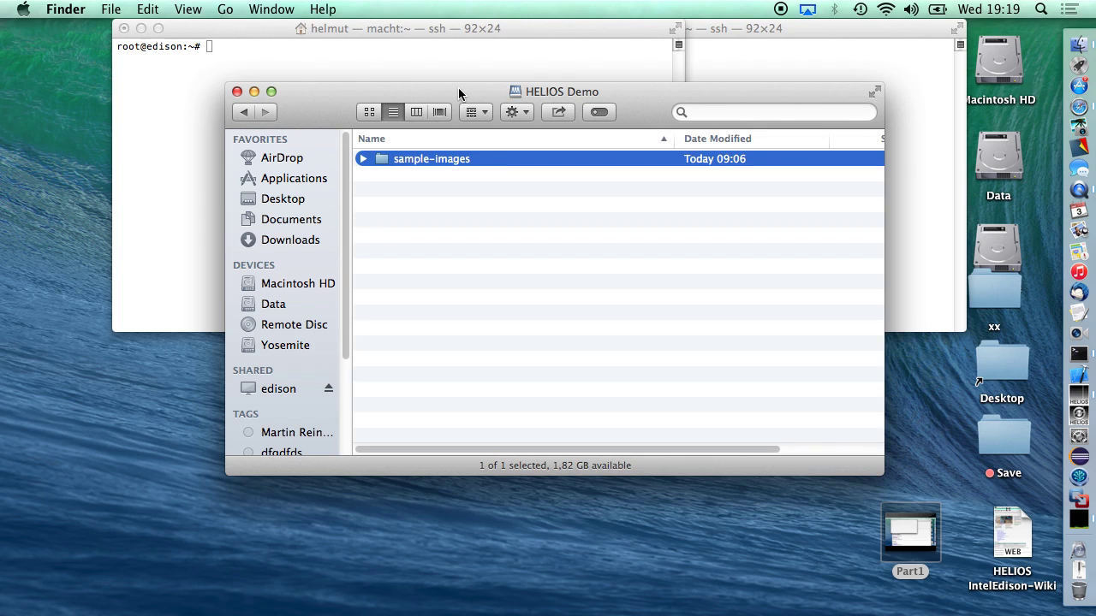
Search the HELIOS Demo volume for rgb, followed by a search for cmyk.
{"action": "key", "text": "super+f"}
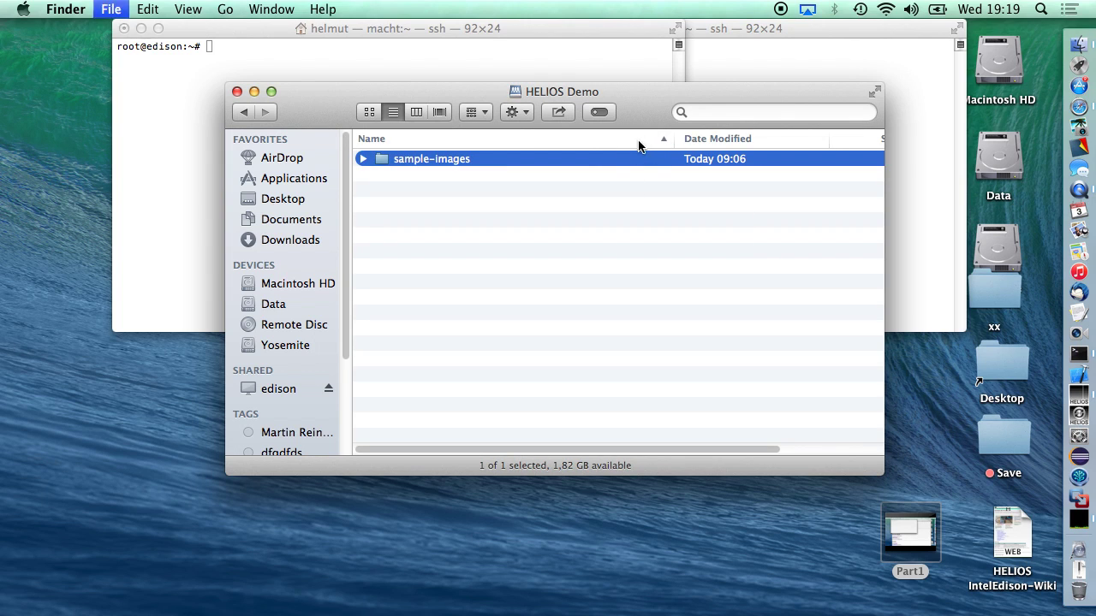
{"action": "left_click", "coordinate": [501, 142]}
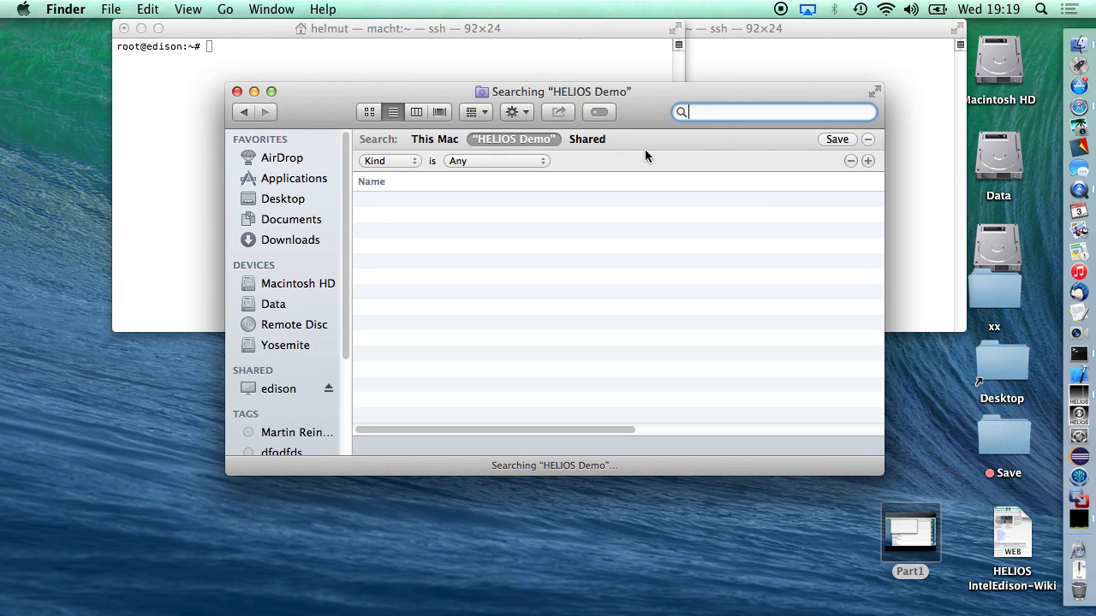
{"action": "type", "text": "rgb"}
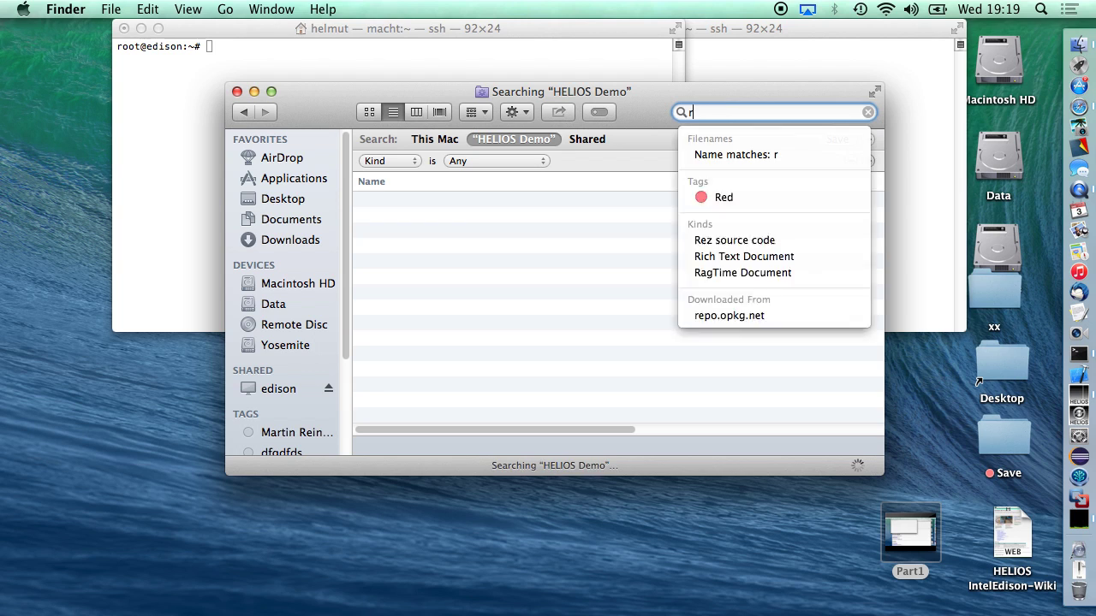
{"action": "key", "text": "Return"}
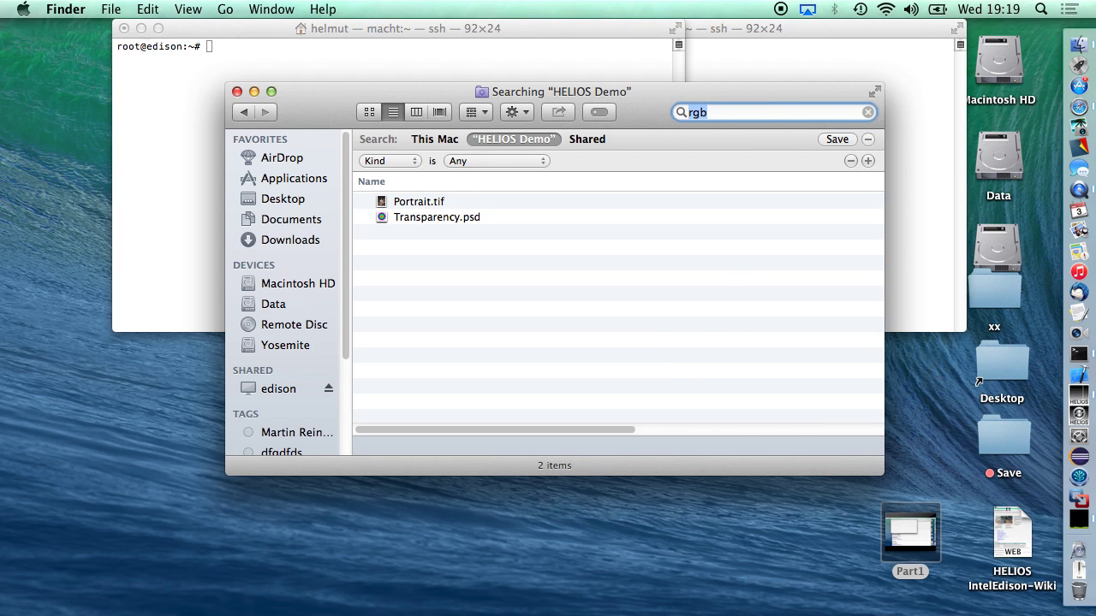
{"action": "type", "text": "cmyk"}
{"action": "key", "text": "Return"}
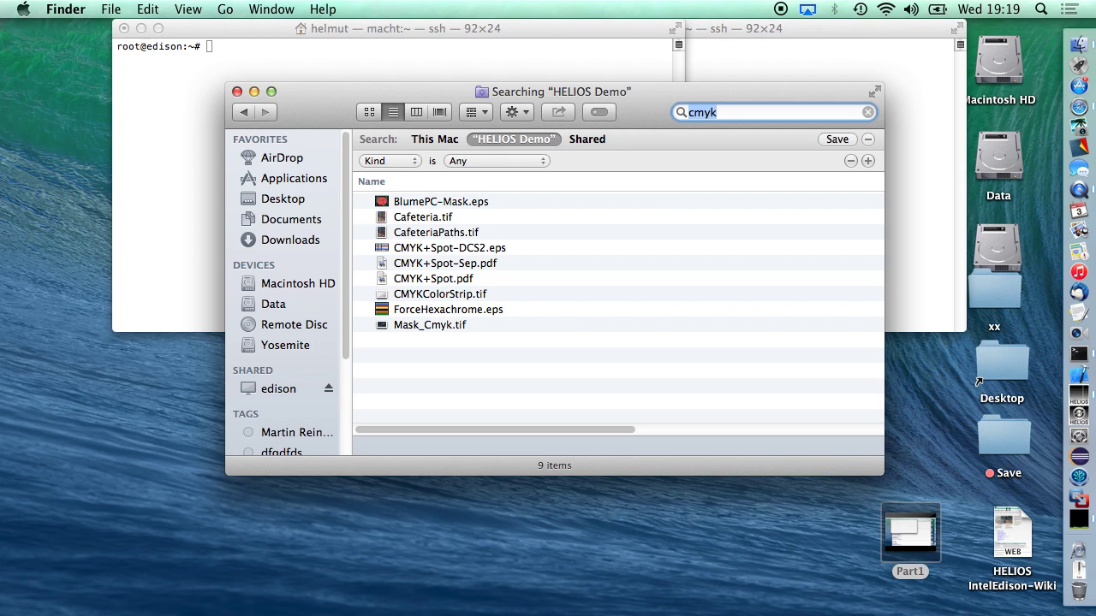
Search the HELIOS Demo volume for images matching dpi:>72 and dpi:>720, and clear the search text.
{"action": "type", "text": "dpi:"}
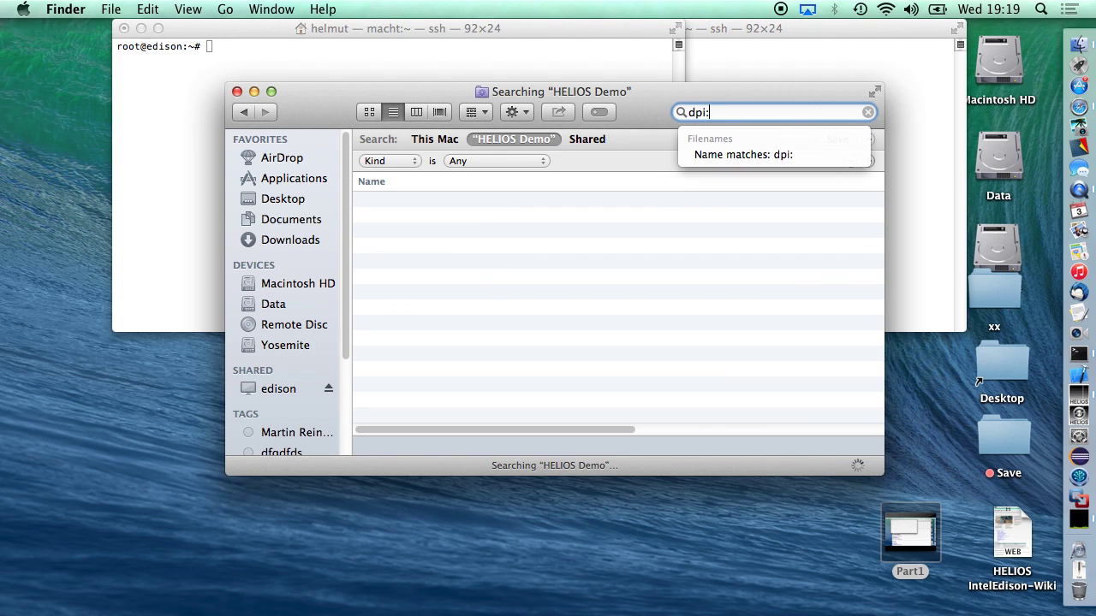
{"action": "type", "text": ">72"}
{"action": "key", "text": "Return"}
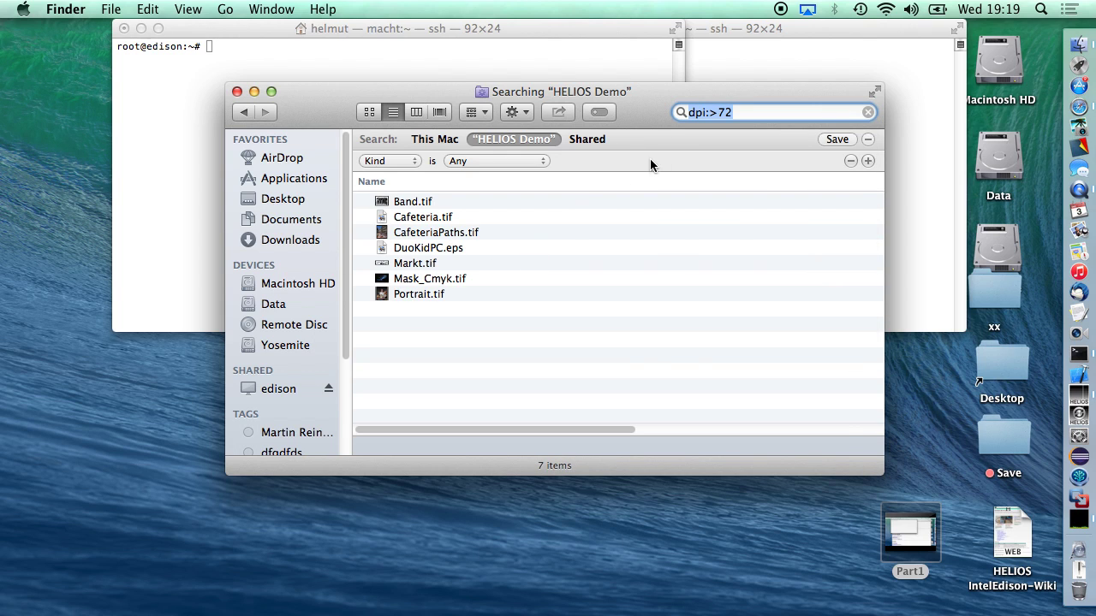
{"action": "left_click", "coordinate": [741, 112]}
{"action": "type", "text": "0"}
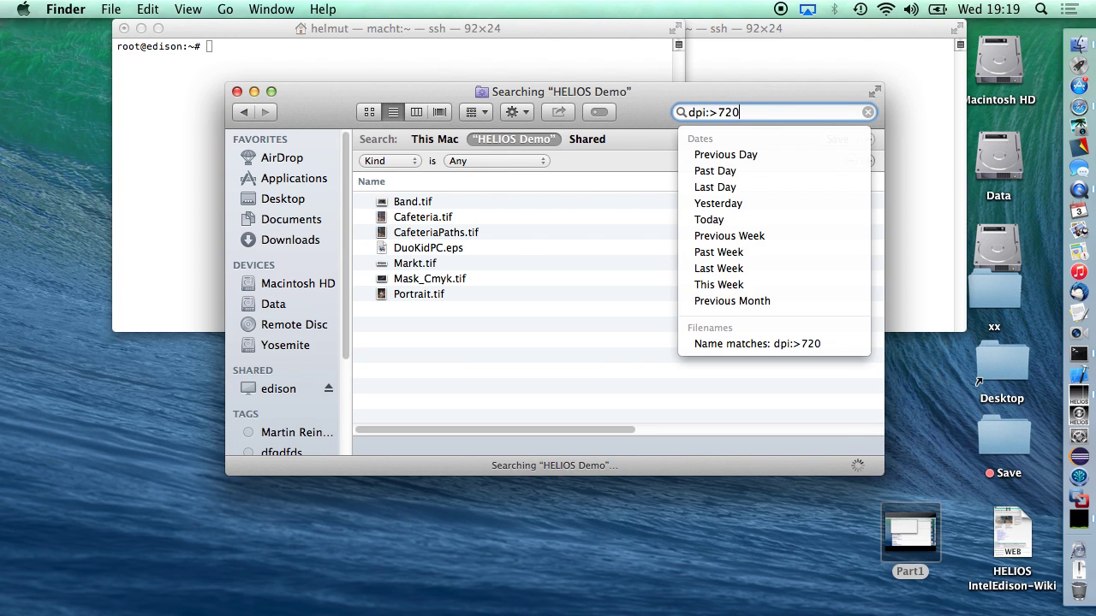
{"action": "key", "text": "Return"}
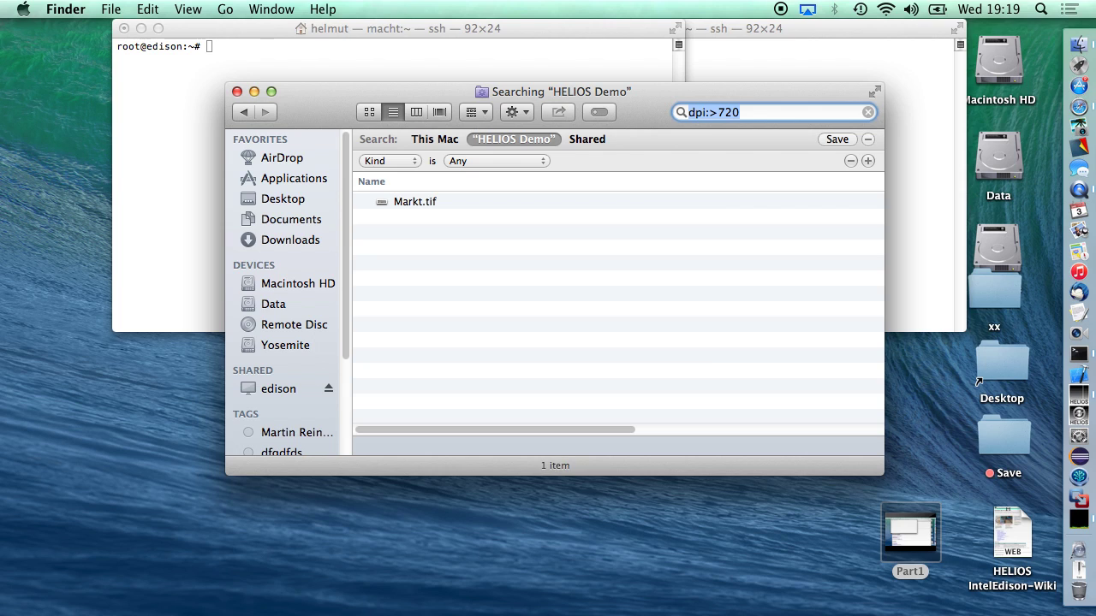
{"action": "triple_click", "coordinate": [754, 112]}
{"action": "key", "text": "BackSpace"}
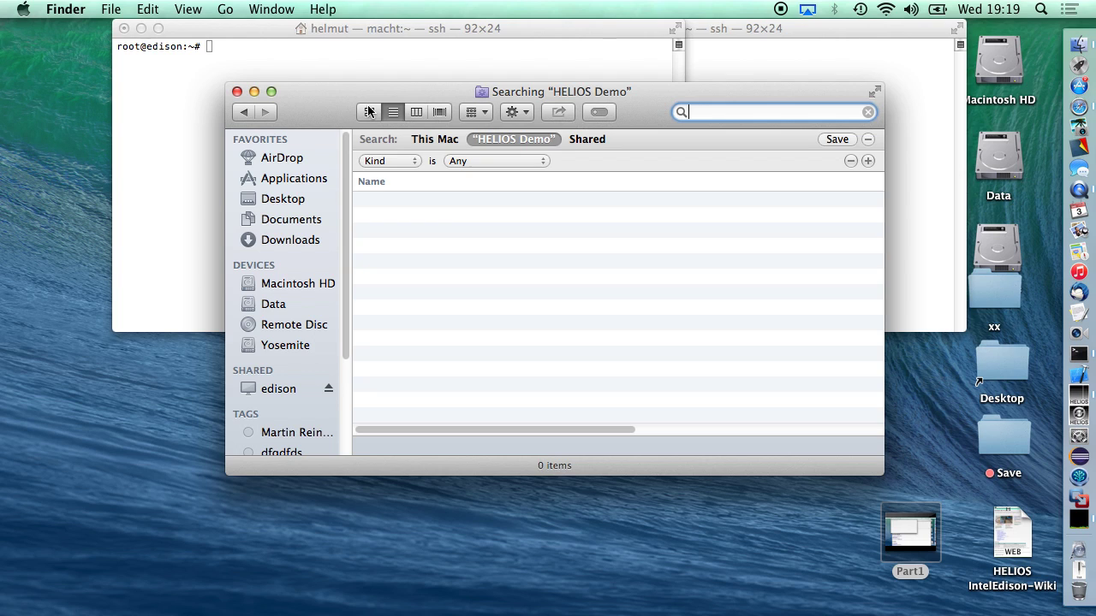
Leave the Finder search for the volume's top level, and Spotlight-search WebShare in Safari for dpi:>72.
{"action": "left_click", "coordinate": [248, 111]}
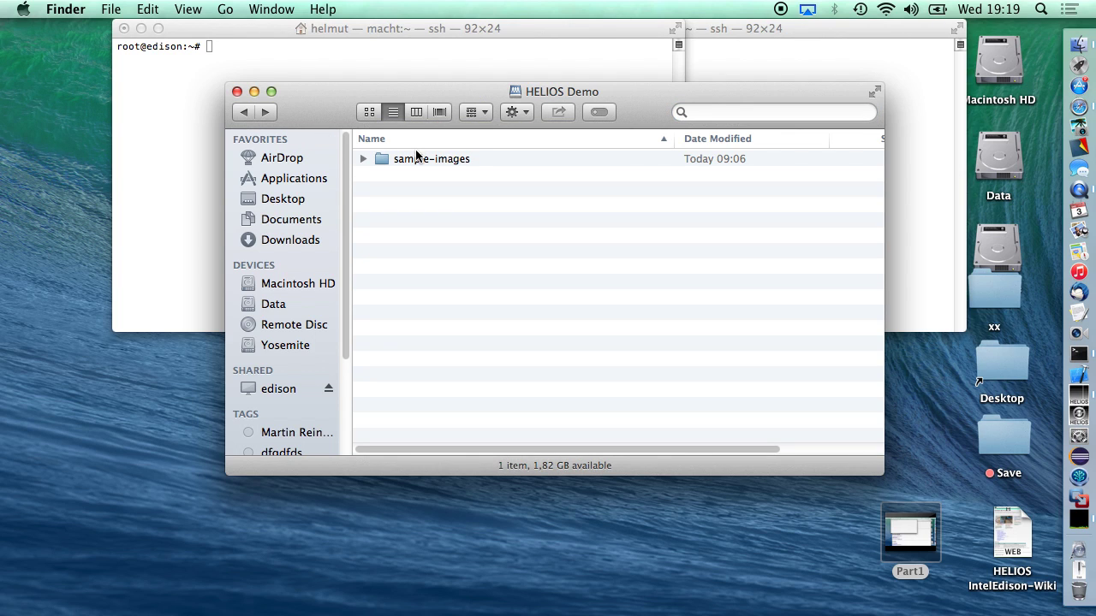
{"action": "left_click", "coordinate": [1081, 108]}
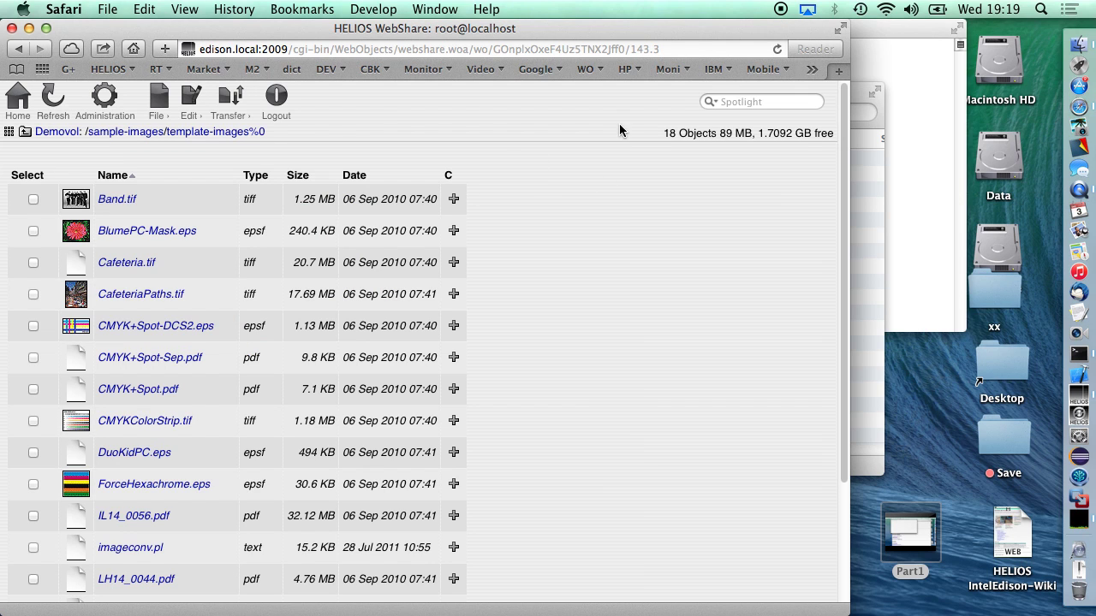
{"action": "left_click", "coordinate": [727, 102]}
{"action": "type", "text": "dpi:"}
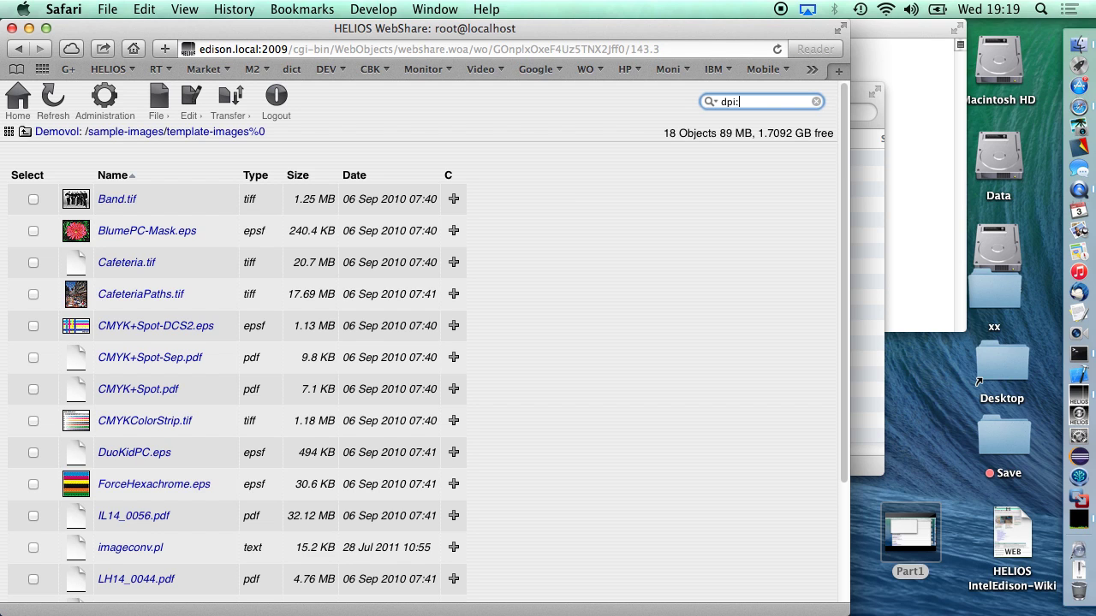
{"action": "type", "text": ">72"}
{"action": "key", "text": "Return"}
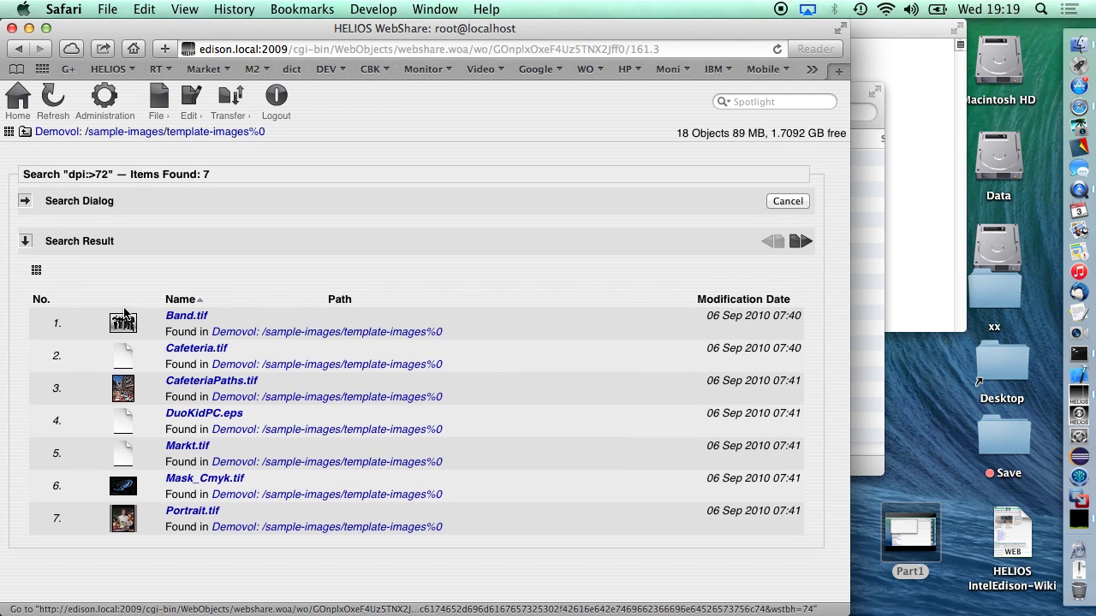
Expand WebShare's search dialog and rerun the Spotlight search with dpi:>720.
{"action": "left_click", "coordinate": [25, 202]}
{"action": "left_click", "coordinate": [257, 235]}
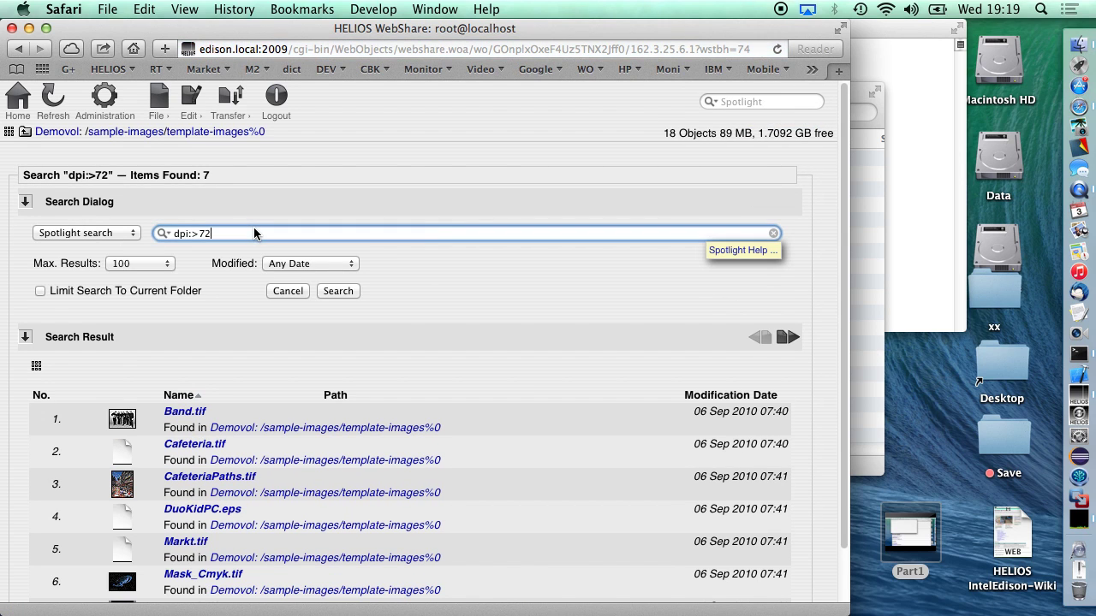
{"action": "type", "text": "0"}
{"action": "key", "text": "Return"}
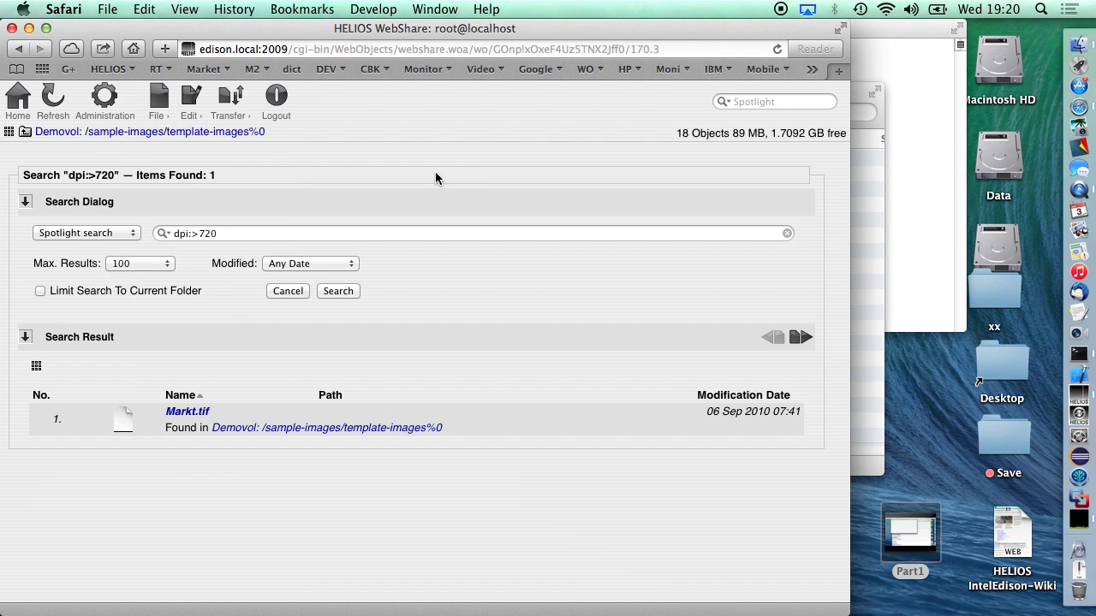
Clear the desktop by hiding Safari and Terminal and closing the HELIOS Demo Finder window.
{"action": "key", "text": "super+h"}
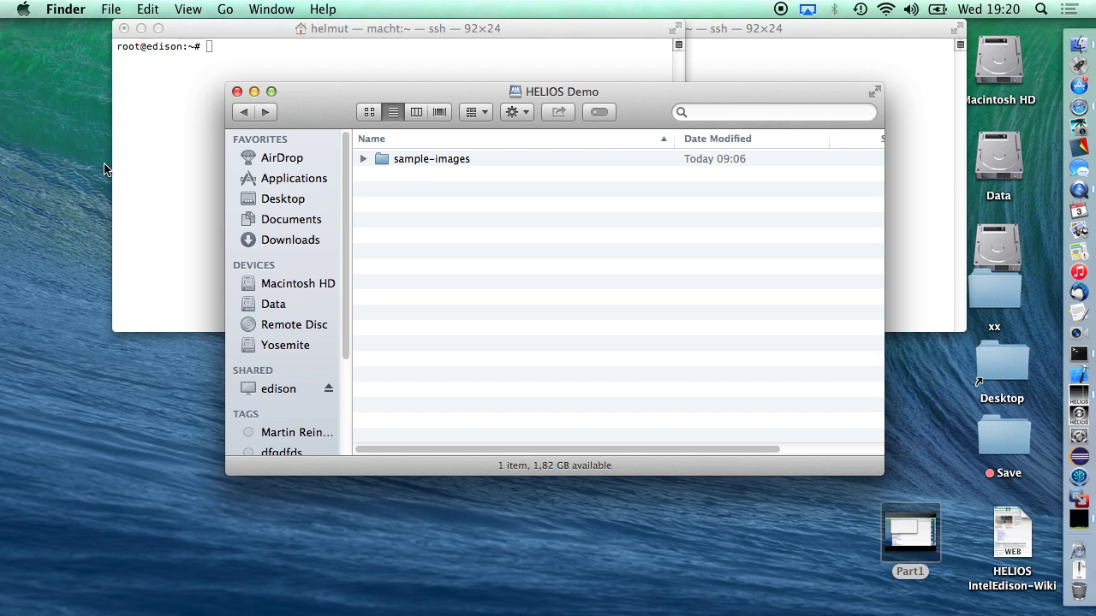
{"action": "key", "text": "super+w"}
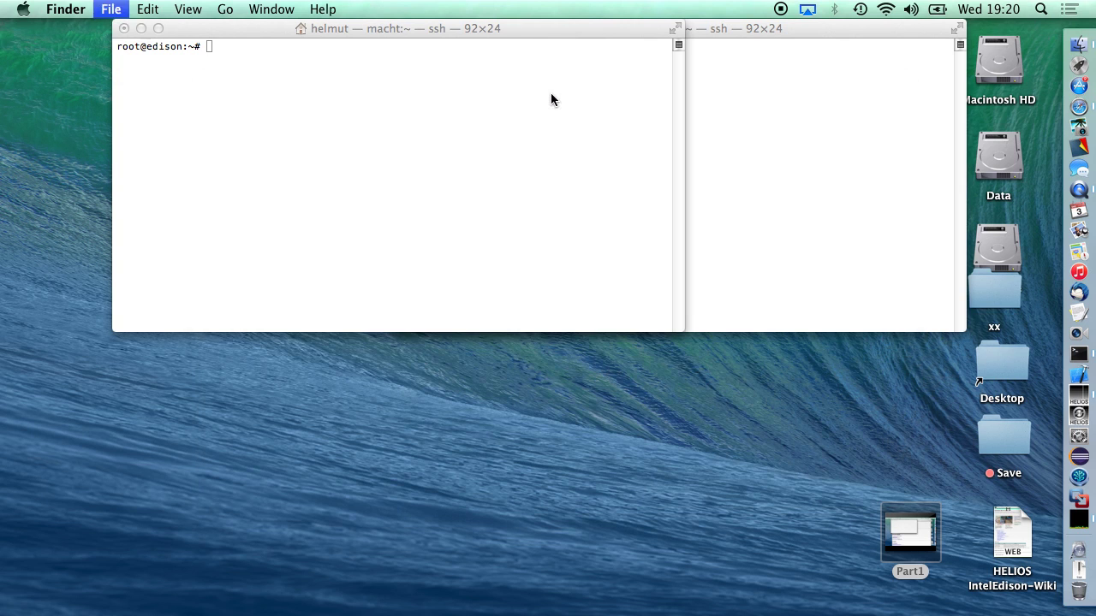
{"action": "left_click", "coordinate": [609, 130]}
{"action": "left_click", "coordinate": [834, 157]}
{"action": "key", "text": "super+h"}
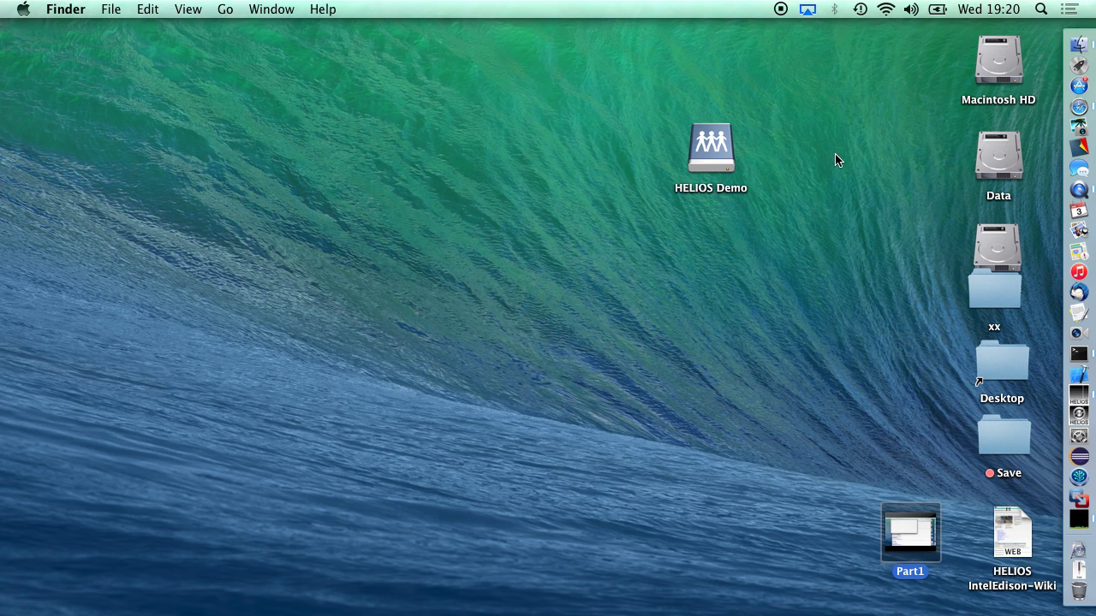
Place the HELIOS Demo volume icon beside Macintosh HD on the desktop and view its volume information.
{"action": "left_click_drag", "start_coordinate": [697, 149], "coordinate": [898, 66]}
{"action": "key", "text": "super+i"}
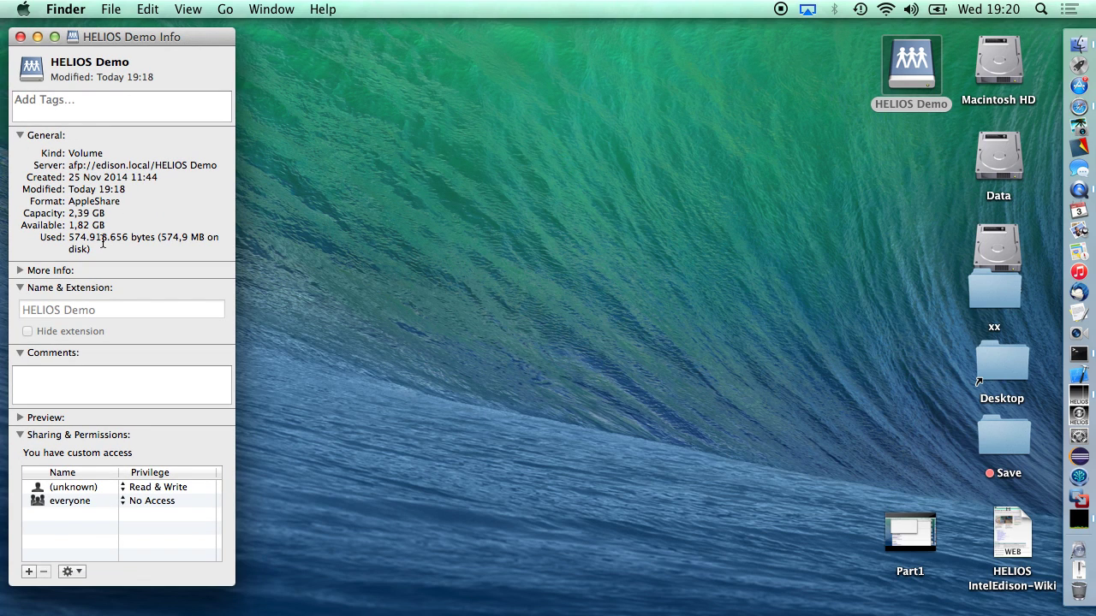
{"action": "key", "text": "super+w"}
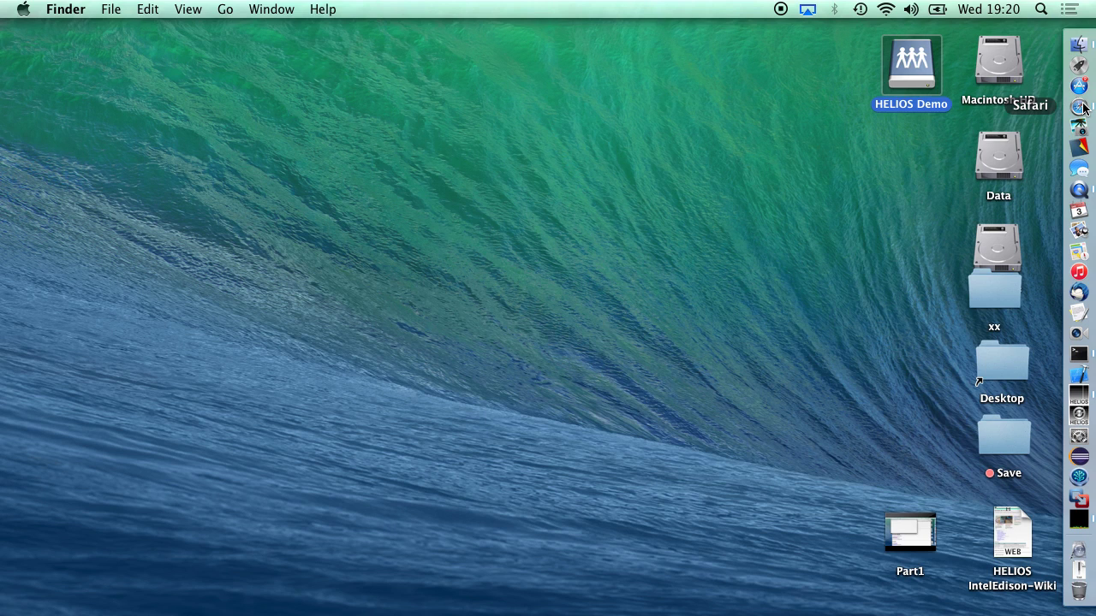
Switch to Terminal and change the first SSH session's directory to /home/demovol/sample-images/template-images%0/.
{"action": "left_click", "coordinate": [1079, 354]}
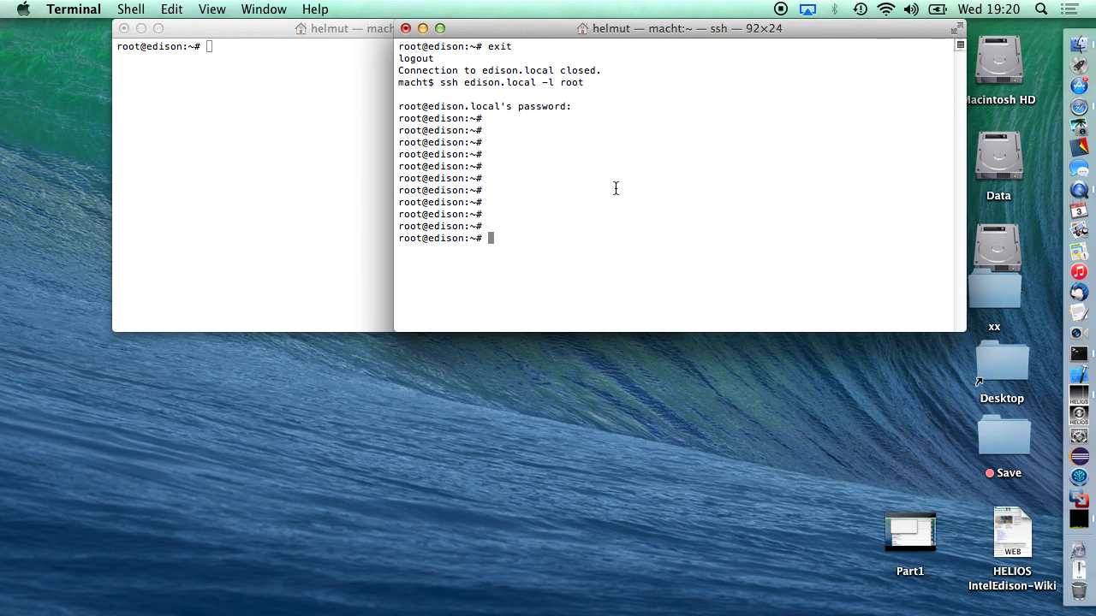
{"action": "left_click", "coordinate": [271, 204]}
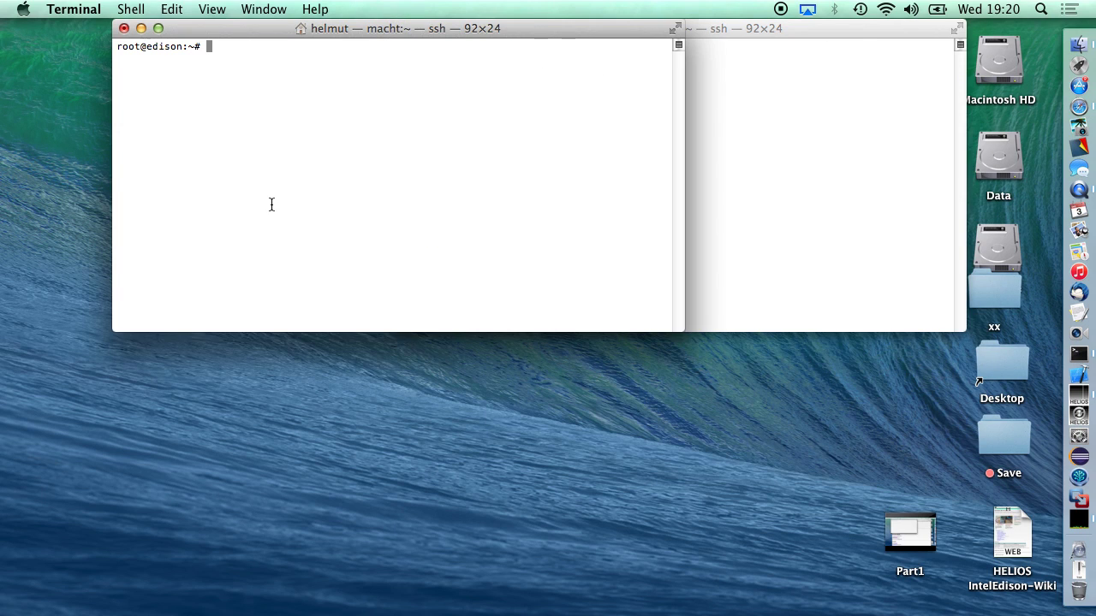
{"action": "type", "text": "cd /V"}
{"action": "key", "text": "BackSpace"}
{"action": "key", "text": "BackSpace"}
{"action": "type", "text": "home/demov"}
{"action": "key", "text": "Tab"}
{"action": "type", "text": "sa"}
{"action": "key", "text": "Tab"}
{"action": "type", "text": "t"}
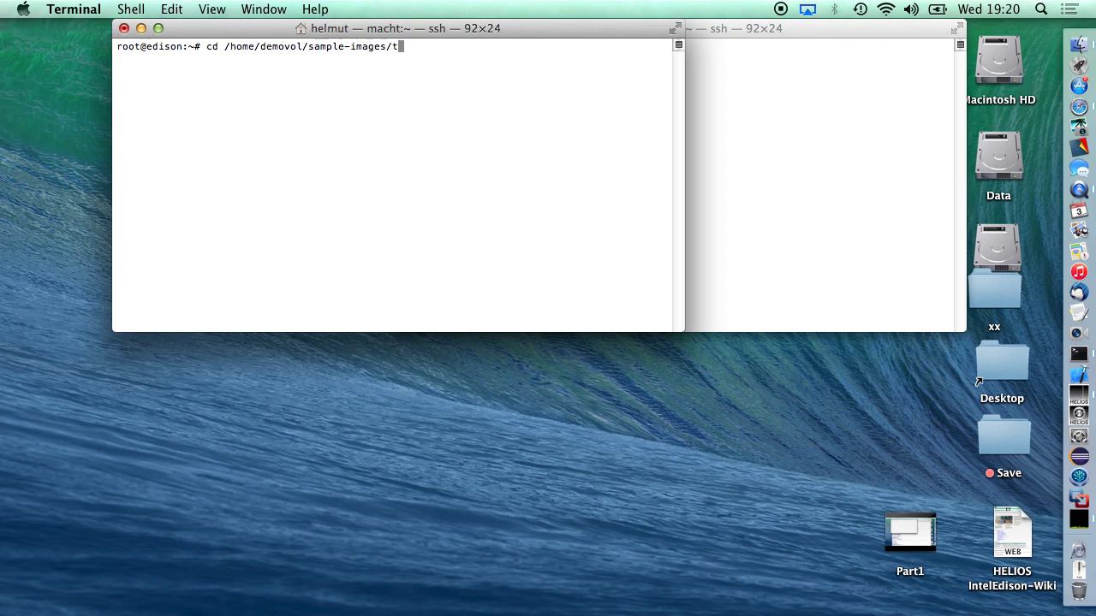
{"action": "key", "text": "Tab"}
{"action": "key", "text": "Return"}
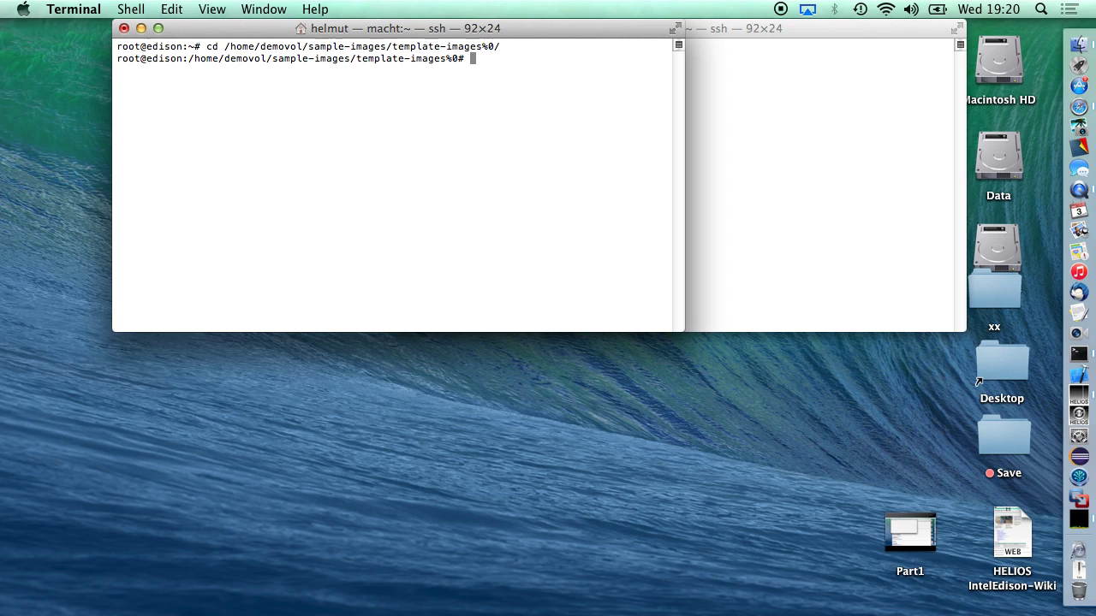
Run the imageconv.pl script with perl in the template-images%0 folder.
{"action": "type", "text": "perl i"}
{"action": "key", "text": "Tab"}
{"action": "key", "text": "Return"}
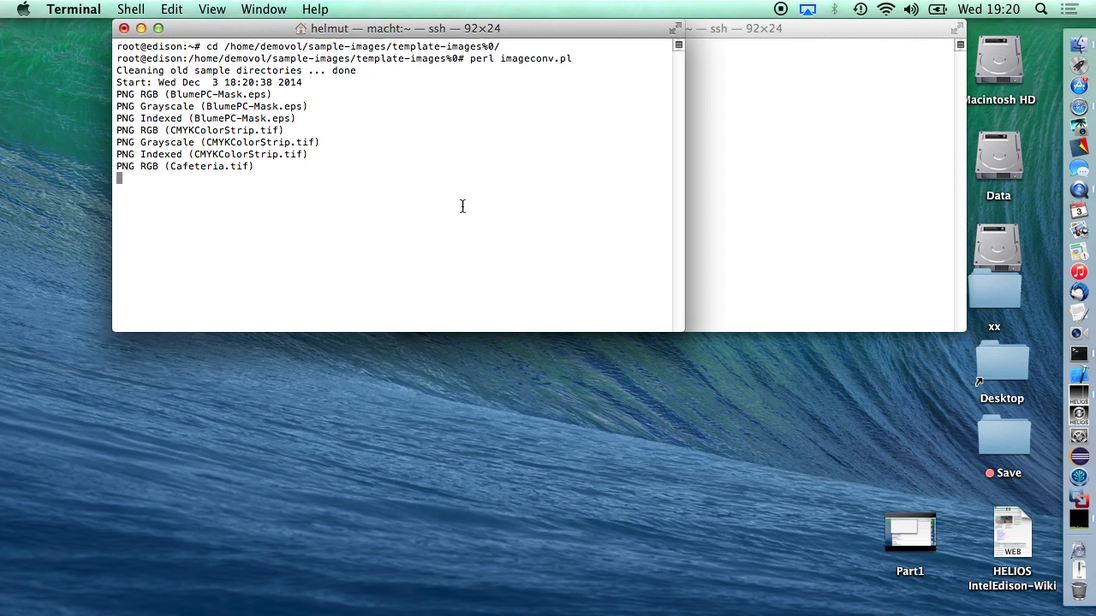
Start top in the second SSH session to monitor the server load.
{"action": "left_click", "coordinate": [795, 236]}
{"action": "type", "text": "top"}
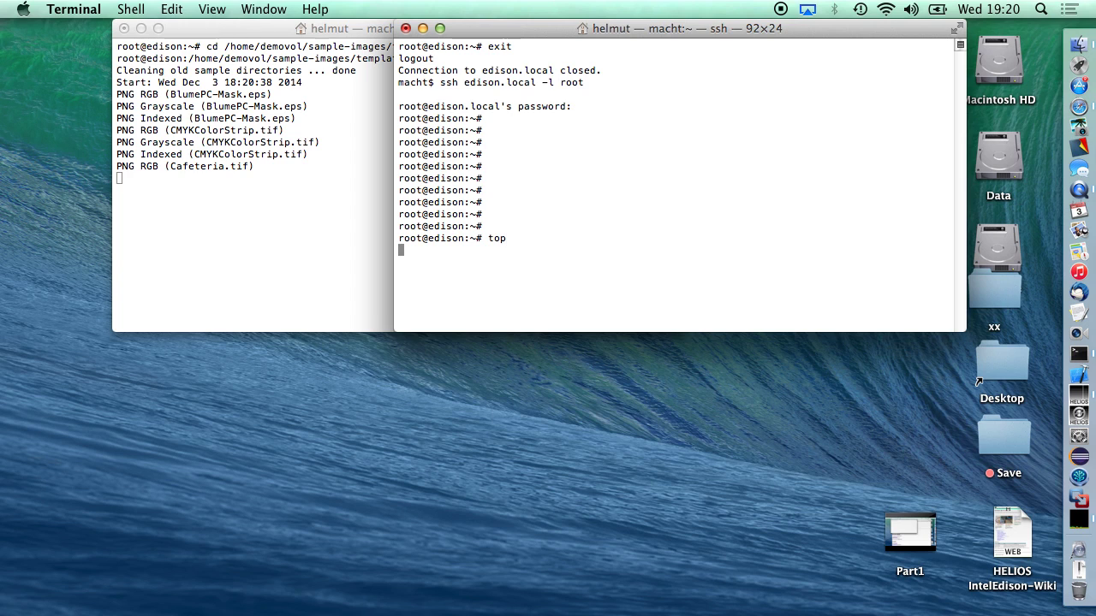
{"action": "key", "text": "Return"}
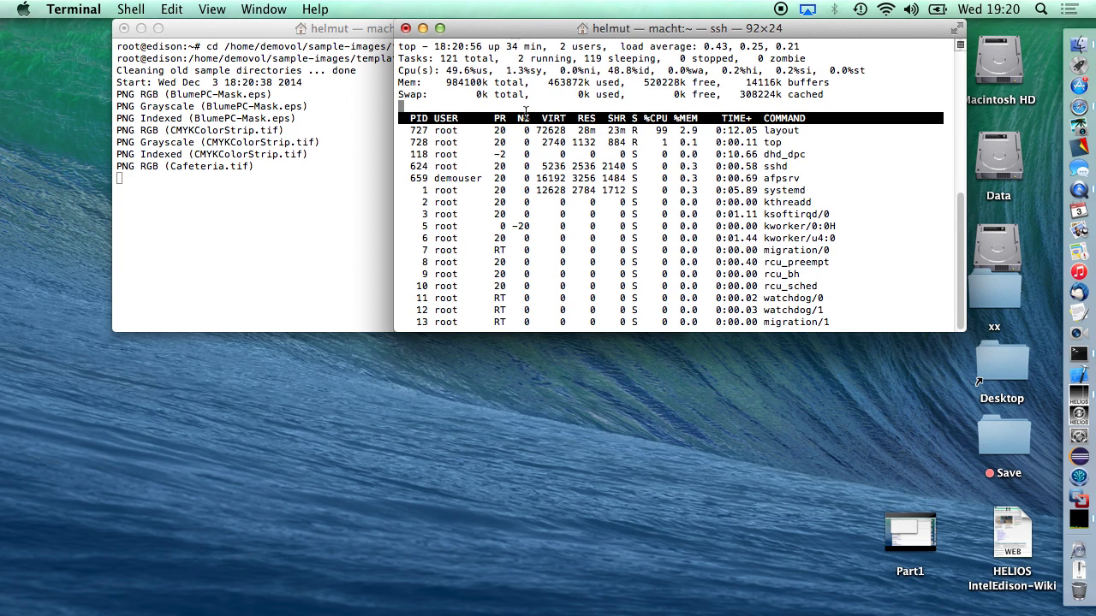
Highlight the total, used and free memory figures in top, and switch its process list to full command lines.
{"action": "double_click", "coordinate": [464, 82]}
{"action": "double_click", "coordinate": [570, 82]}
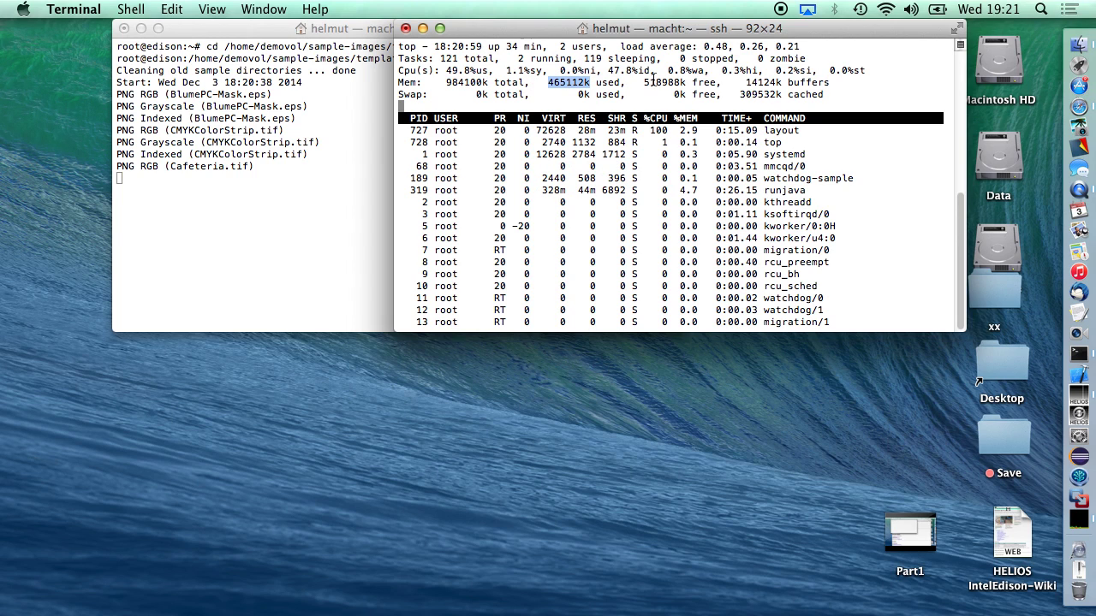
{"action": "double_click", "coordinate": [666, 83]}
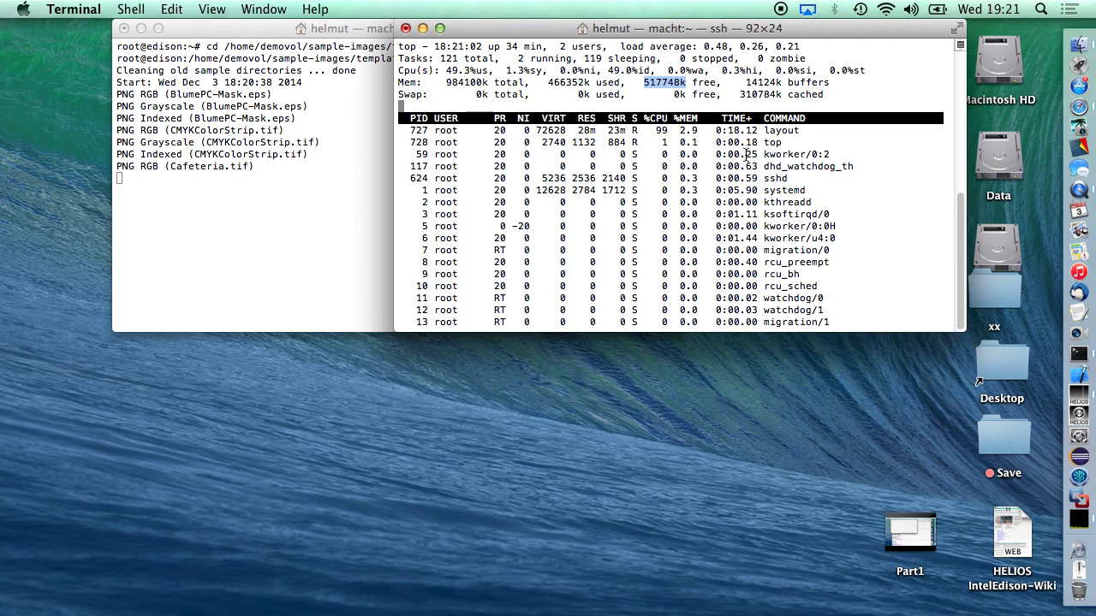
{"action": "type", "text": "c"}
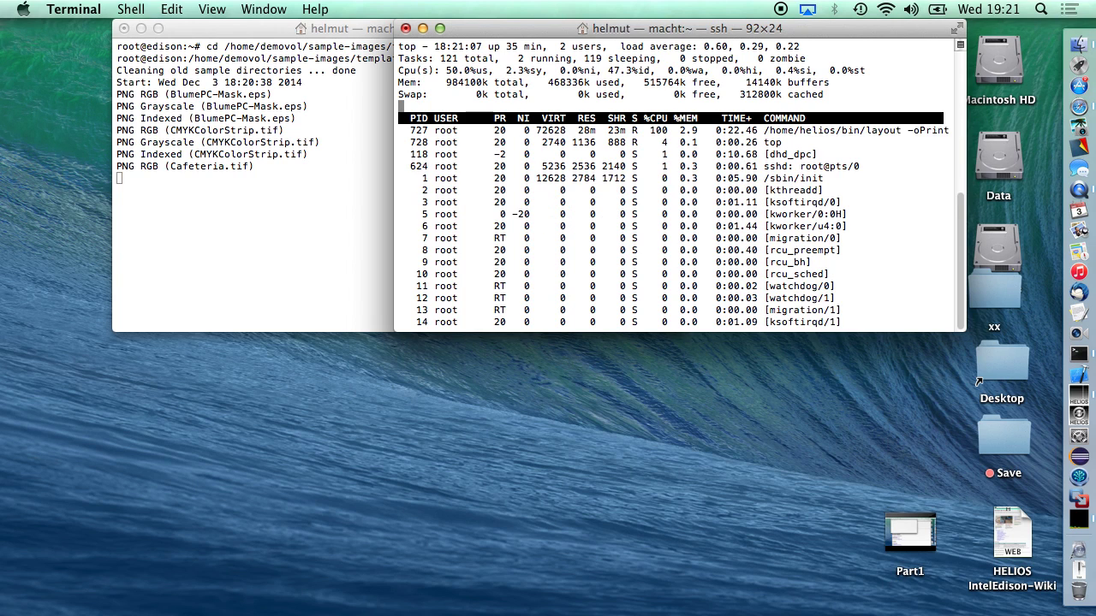
Quit top and list the HELIOS services with srvutil status, checking the conversion session alongside.
{"action": "type", "text": "qsr"}
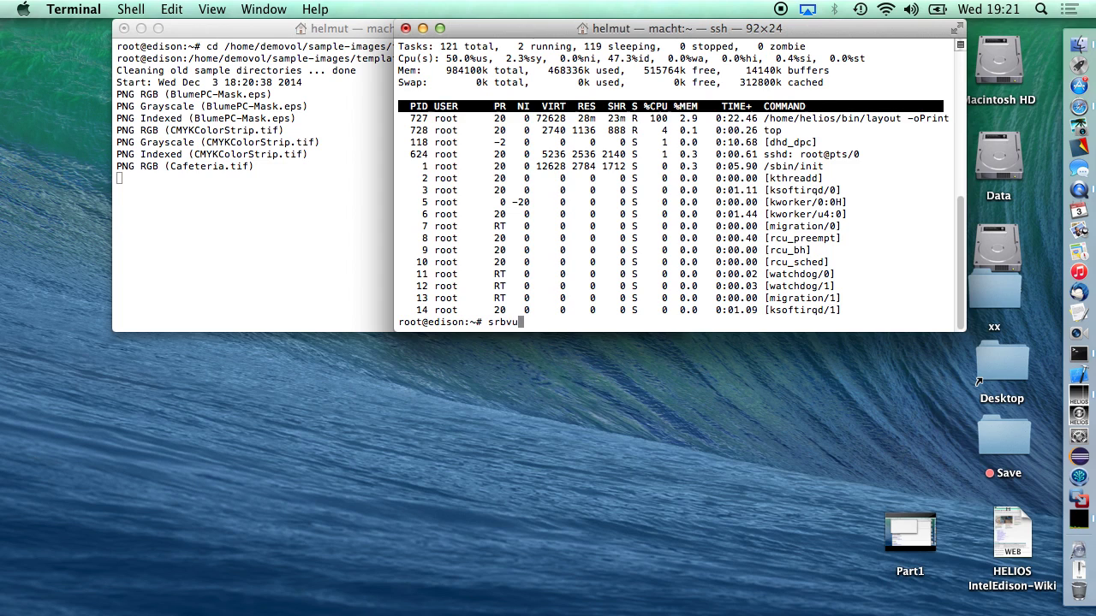
{"action": "type", "text": "vutil status"}
{"action": "key", "text": "Return"}
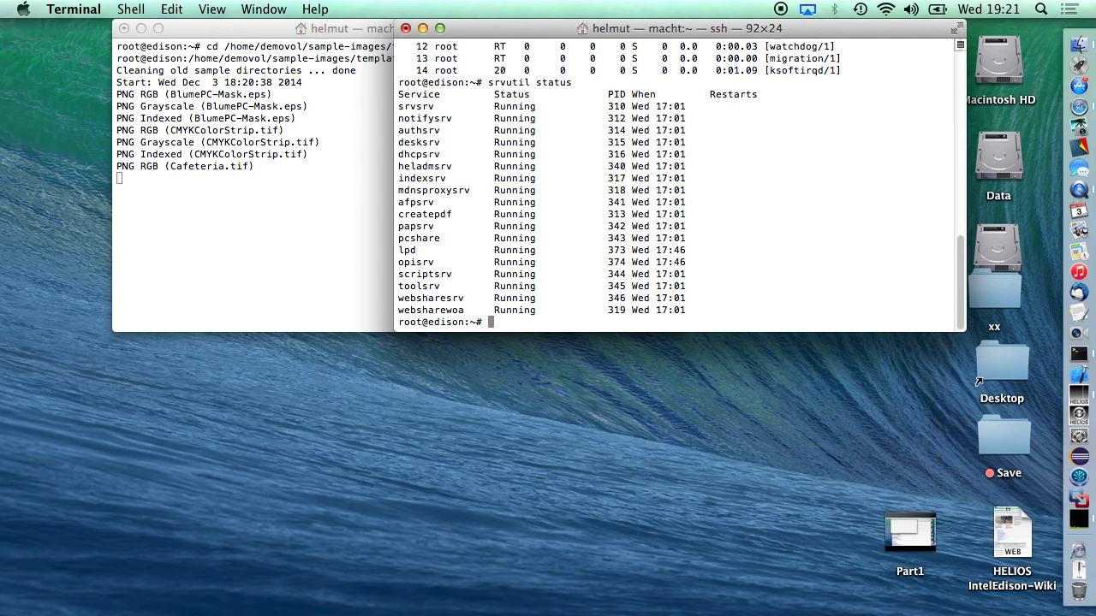
{"action": "left_click", "coordinate": [301, 196]}
{"action": "left_click", "coordinate": [791, 204]}
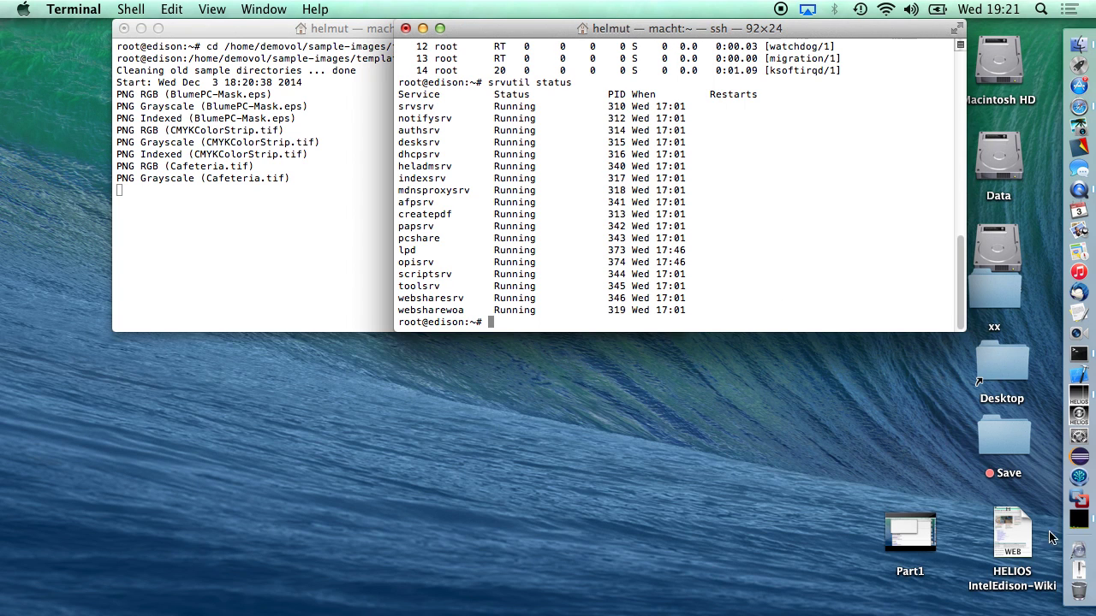
Open the HELIOS IntelEdison-Wiki web archive from the desktop, close the WebShare tab, and move the Safari window to uncover the conversion output.
{"action": "double_click", "coordinate": [1010, 531]}
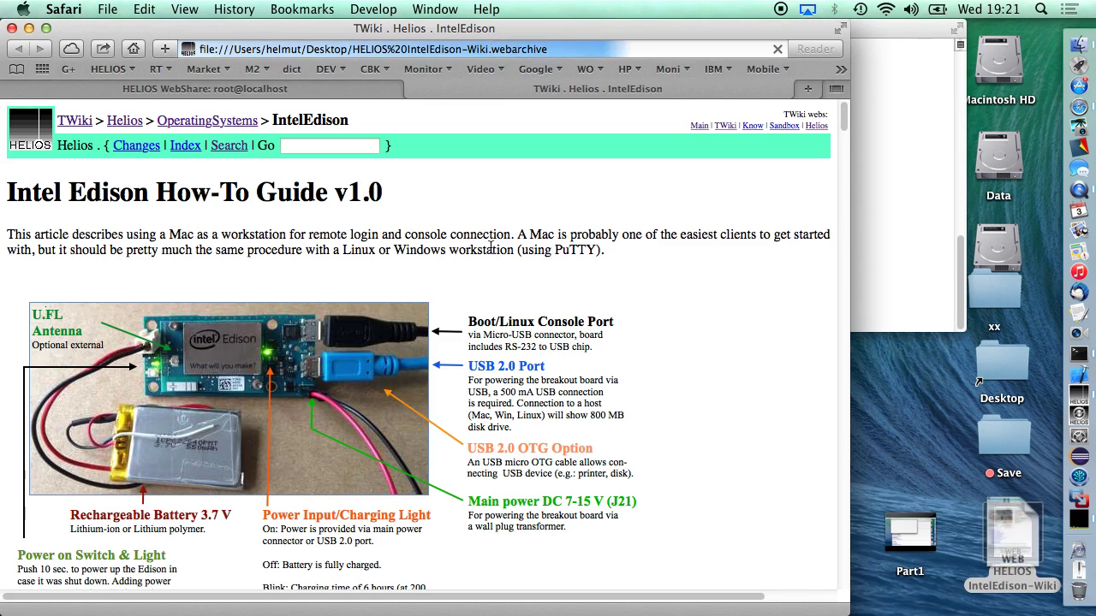
{"action": "left_click", "coordinate": [19, 91]}
{"action": "left_click", "coordinate": [17, 90]}
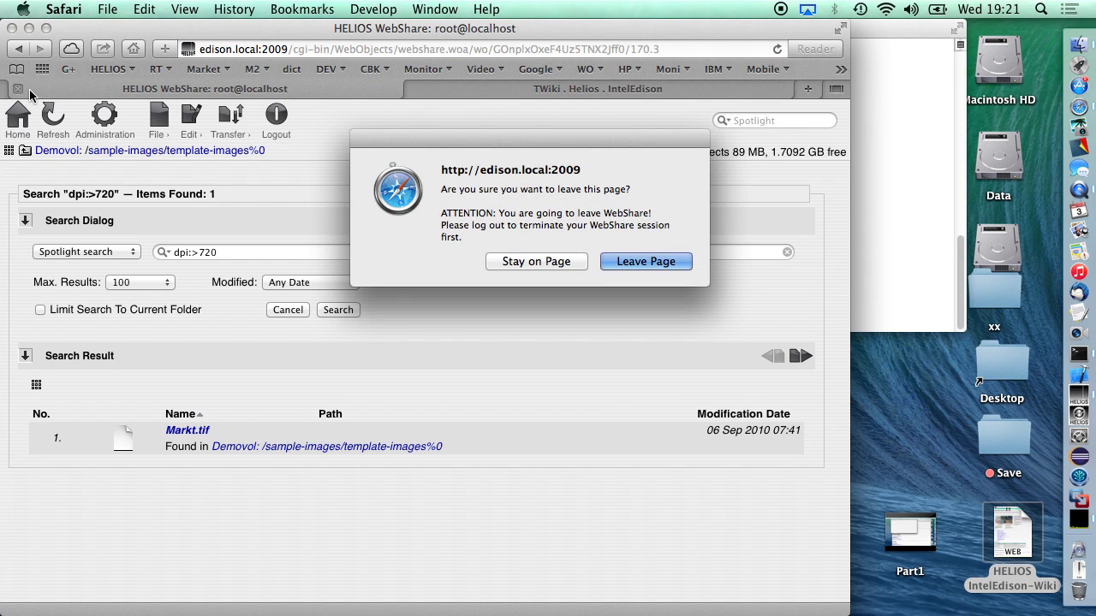
{"action": "key", "text": "Return"}
{"action": "left_click_drag", "start_coordinate": [151, 32], "coordinate": [326, 7]}
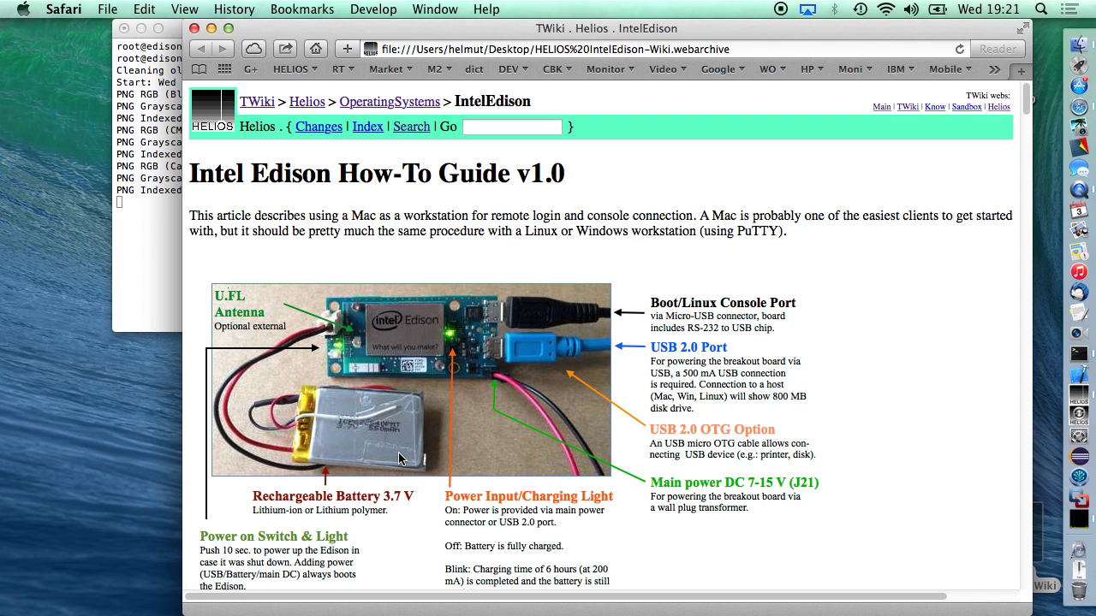
Read the how-to guide's contents list, What to buy table, Initial setup and Initial boot of the Edison sections.
{"action": "scroll", "coordinate": [399, 458], "scroll_direction": "down", "scroll_amount": 10}
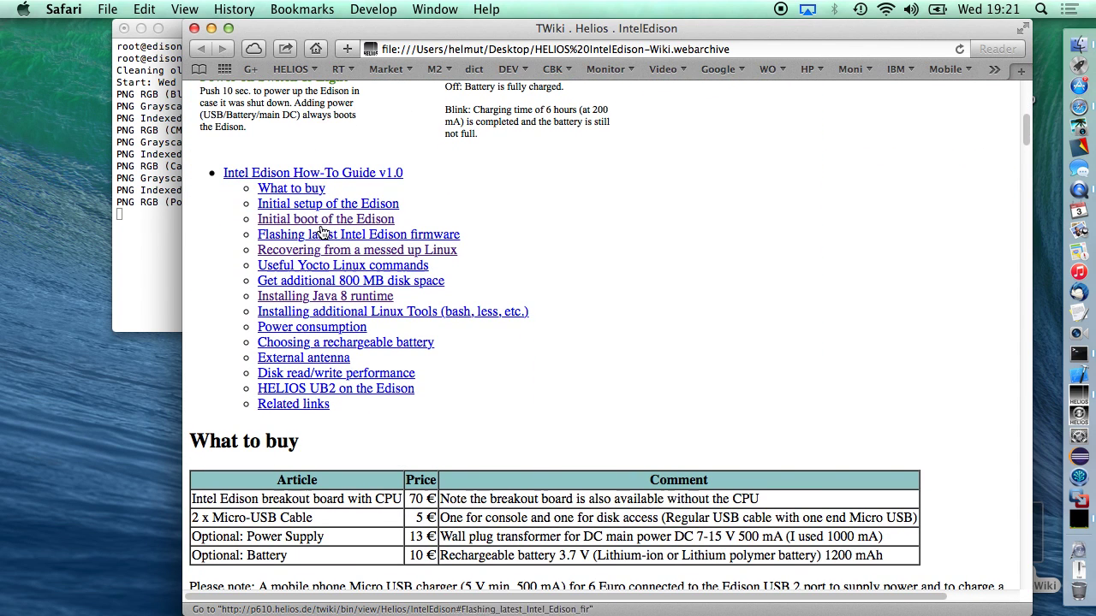
{"action": "scroll", "coordinate": [360, 234], "scroll_direction": "down", "scroll_amount": 10}
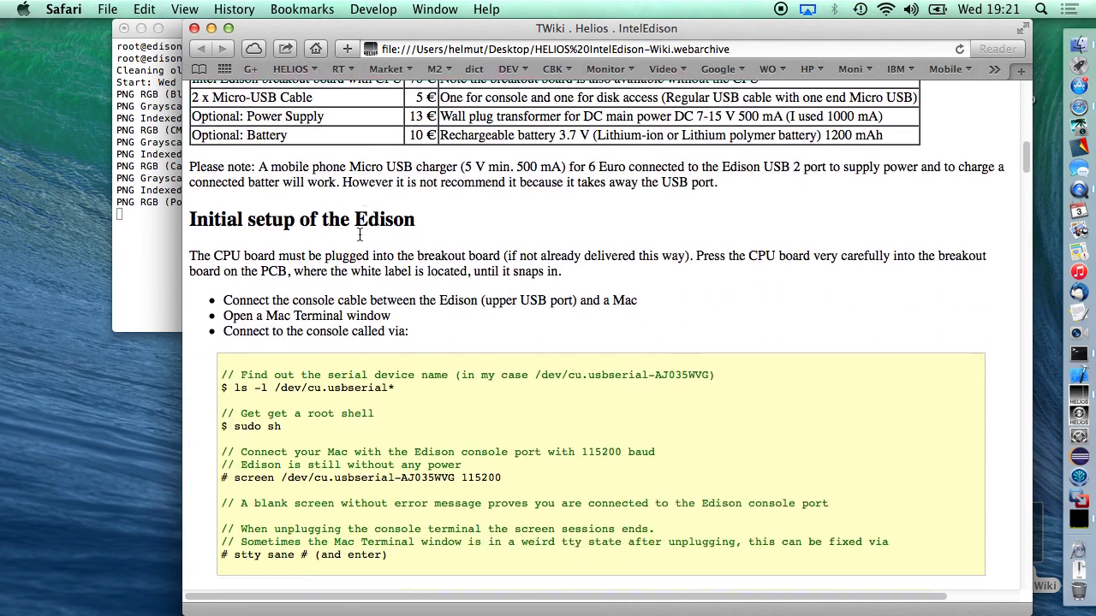
{"action": "scroll", "coordinate": [360, 234], "scroll_direction": "up", "scroll_amount": 4}
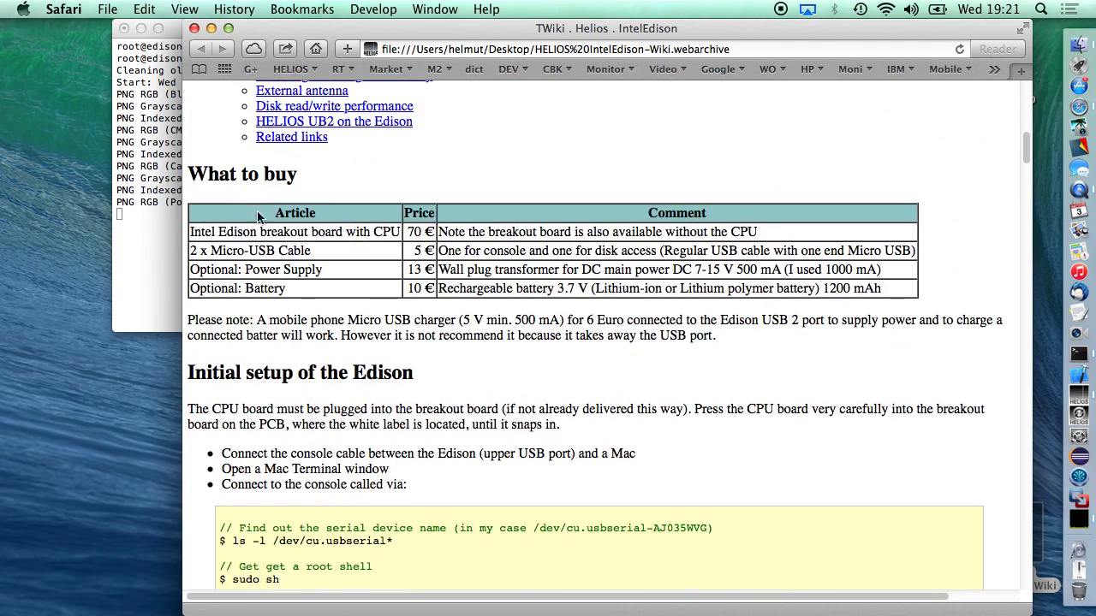
{"action": "scroll", "coordinate": [328, 344], "scroll_direction": "down", "scroll_amount": 2}
{"action": "scroll", "coordinate": [328, 345], "scroll_direction": "down", "scroll_amount": 4}
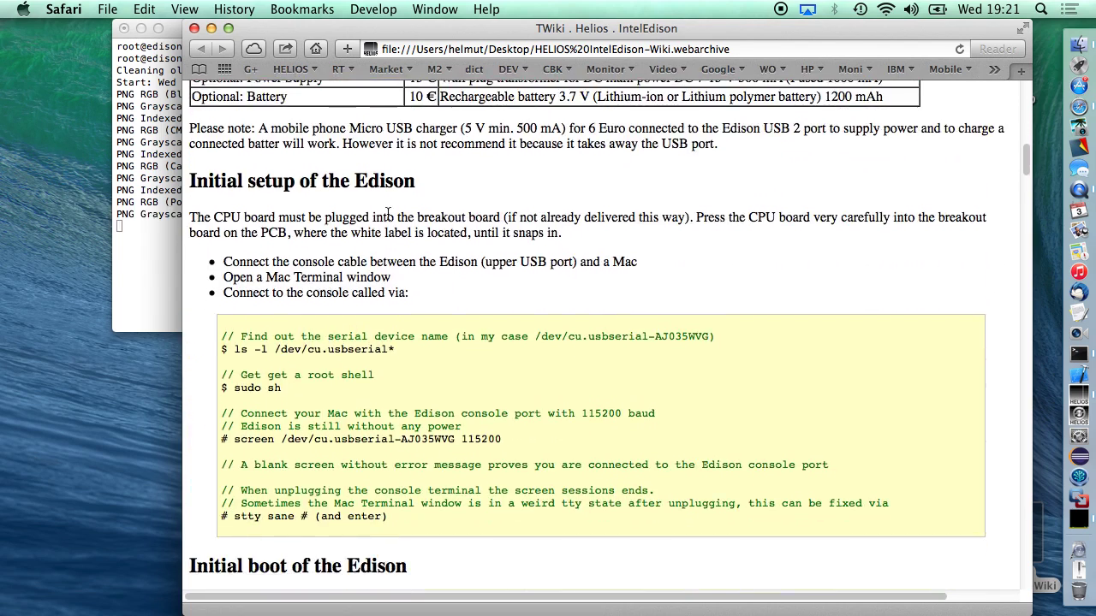
{"action": "scroll", "coordinate": [387, 214], "scroll_direction": "down", "scroll_amount": 8}
{"action": "scroll", "coordinate": [387, 214], "scroll_direction": "down", "scroll_amount": 4}
{"action": "scroll", "coordinate": [387, 214], "scroll_direction": "up", "scroll_amount": 1}
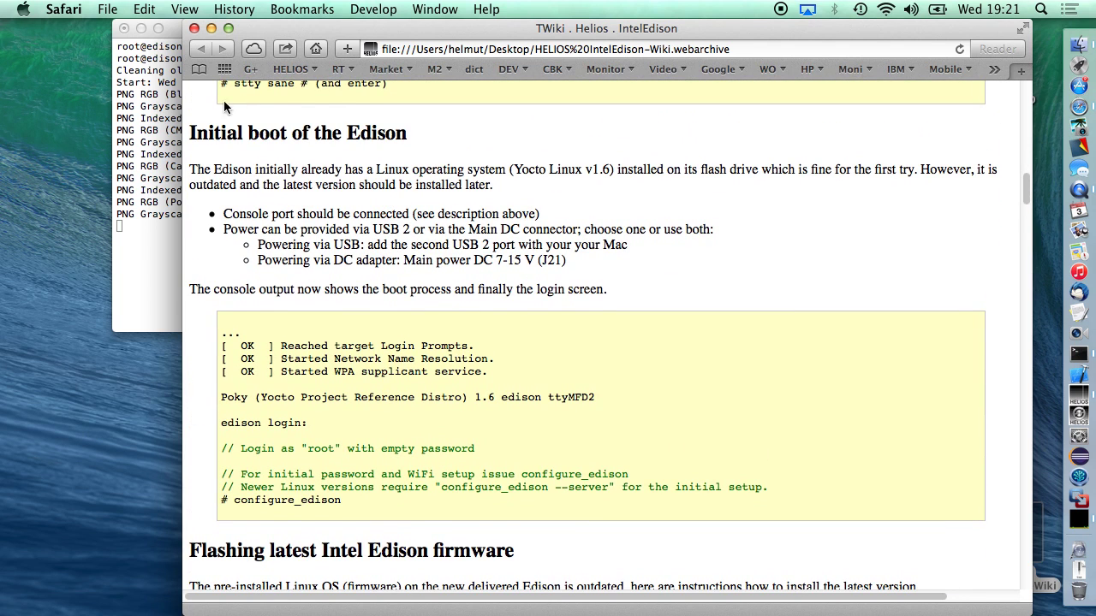
Review the guide's sections on firmware flashing, Linux recovery, useful Yocto Linux commands and getting additional 800 MB disk space.
{"action": "scroll", "coordinate": [432, 153], "scroll_direction": "down", "scroll_amount": 5}
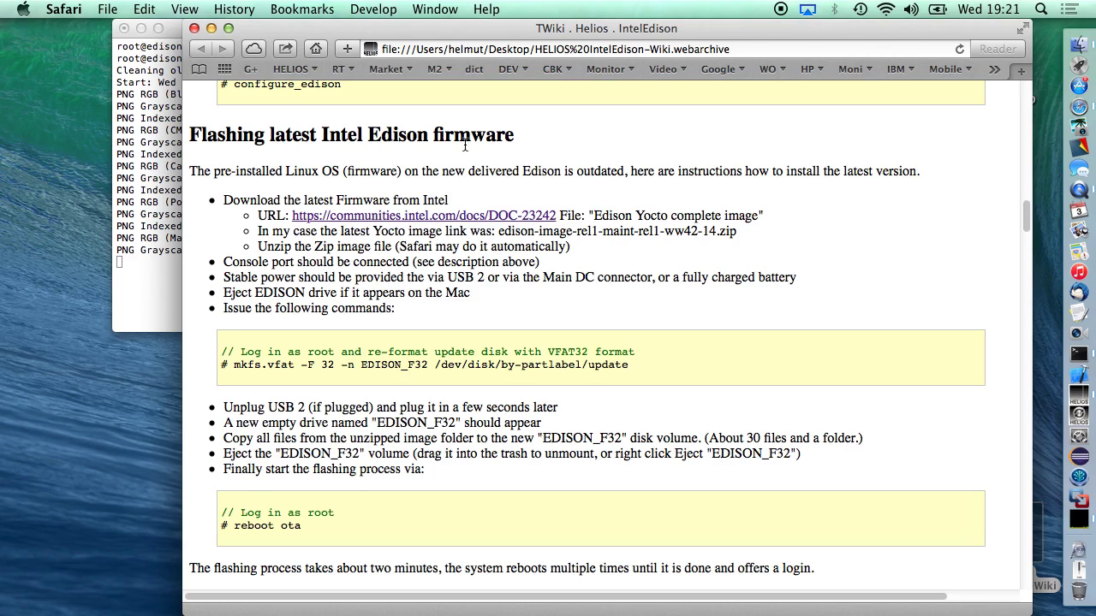
{"action": "scroll", "coordinate": [464, 146], "scroll_direction": "down", "scroll_amount": 6}
{"action": "scroll", "coordinate": [464, 143], "scroll_direction": "down", "scroll_amount": 7}
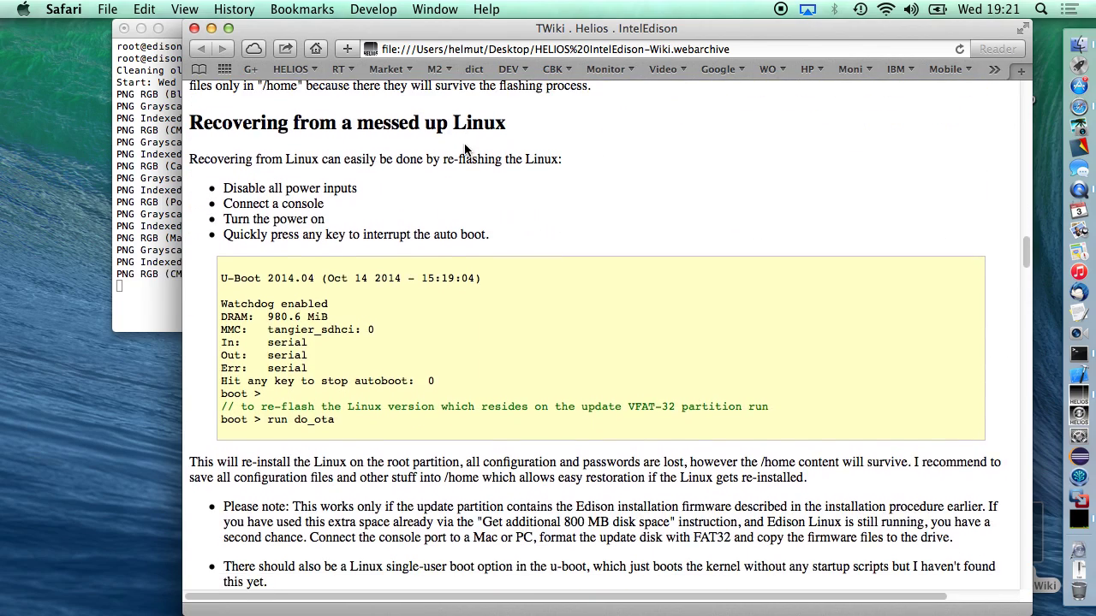
{"action": "scroll", "coordinate": [464, 143], "scroll_direction": "down", "scroll_amount": 1}
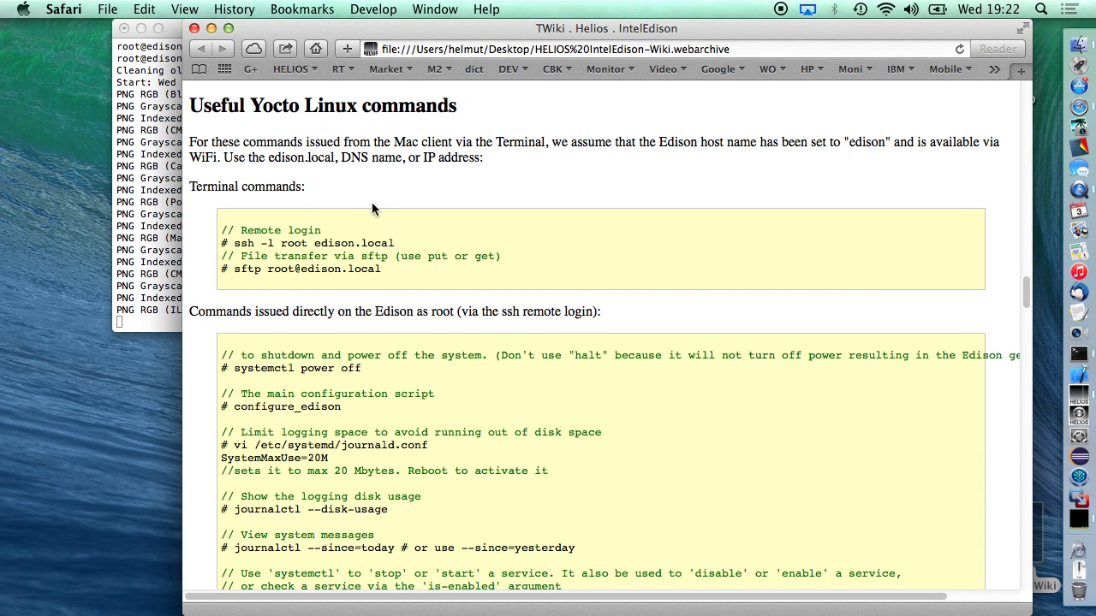
{"action": "scroll", "coordinate": [374, 205], "scroll_direction": "down", "scroll_amount": 1}
{"action": "scroll", "coordinate": [373, 204], "scroll_direction": "down", "scroll_amount": 7}
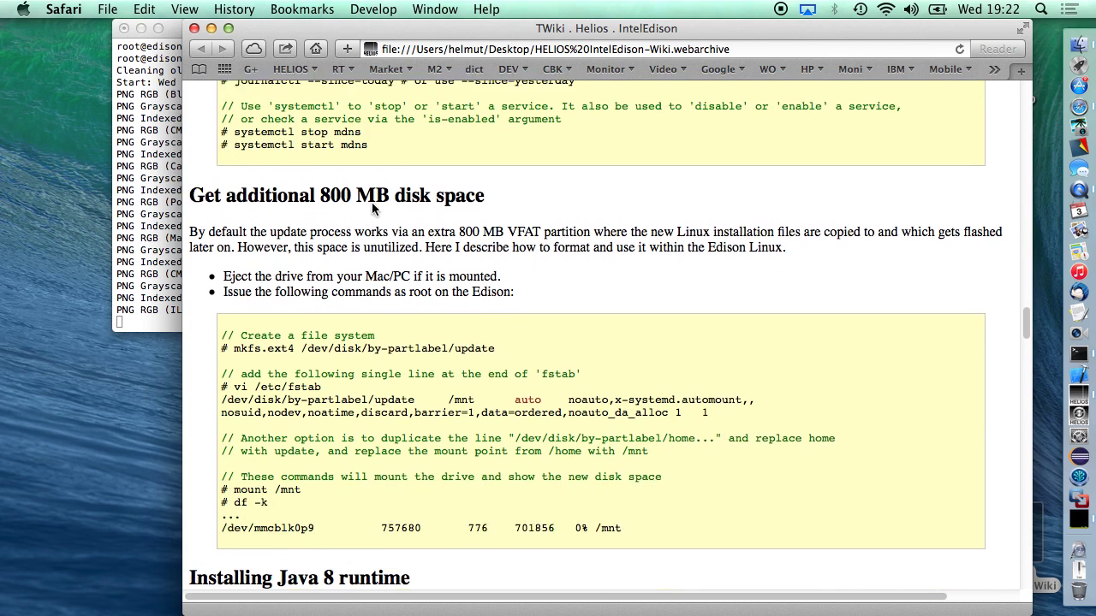
{"action": "scroll", "coordinate": [374, 204], "scroll_direction": "down", "scroll_amount": 1}
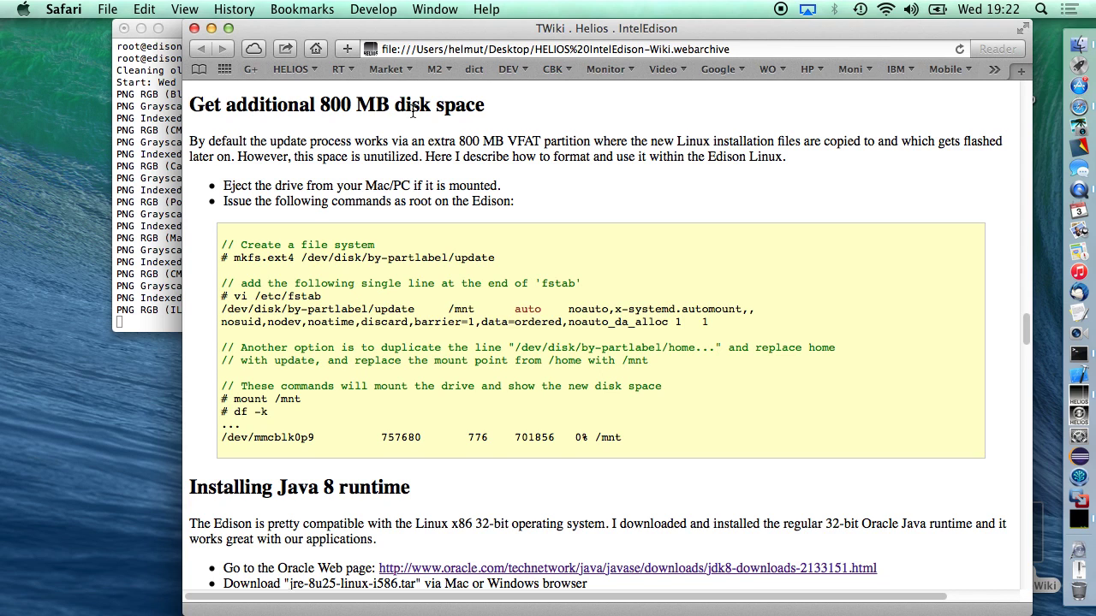
Review the guide's instructions for installing the Java 8 runtime and additional Linux tools.
{"action": "scroll", "coordinate": [402, 124], "scroll_direction": "down", "scroll_amount": 8}
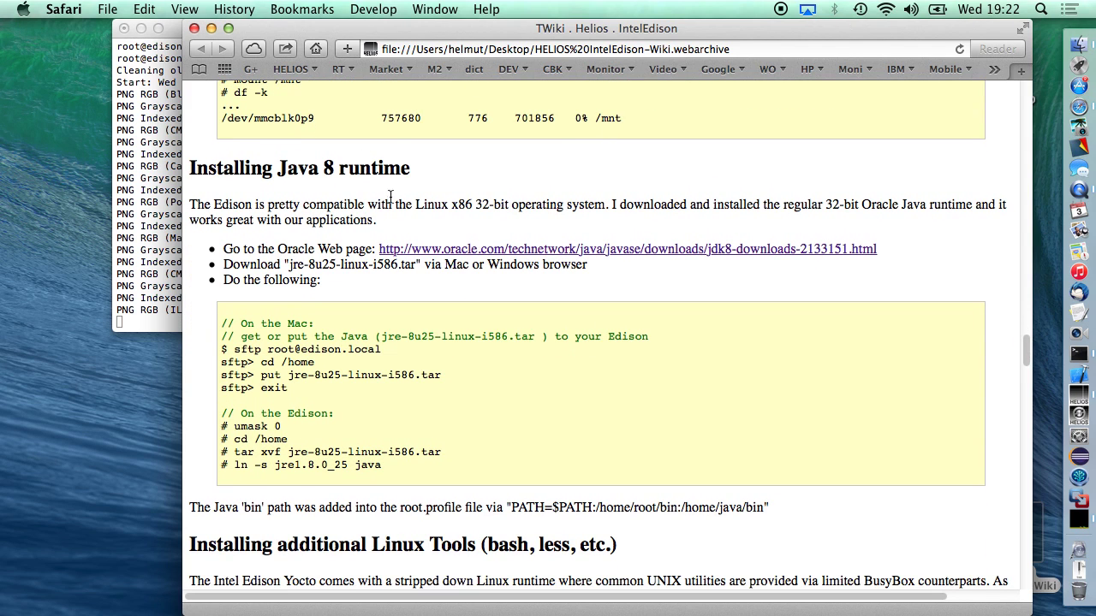
{"action": "scroll", "coordinate": [381, 249], "scroll_direction": "down", "scroll_amount": 6}
{"action": "scroll", "coordinate": [381, 249], "scroll_direction": "up", "scroll_amount": 5}
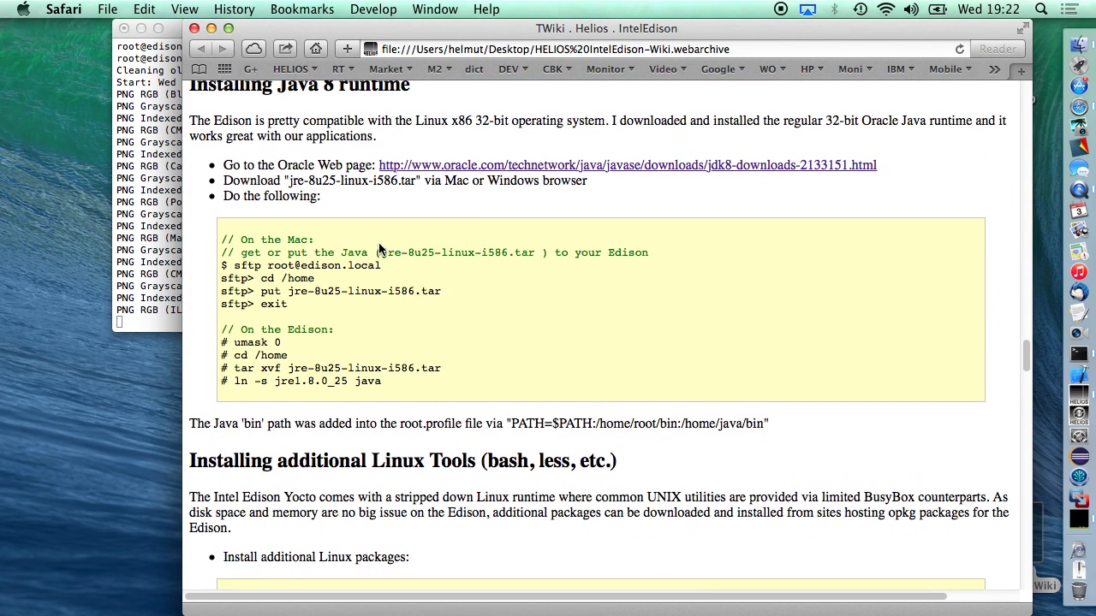
{"action": "scroll", "coordinate": [381, 248], "scroll_direction": "down", "scroll_amount": 1}
{"action": "scroll", "coordinate": [381, 246], "scroll_direction": "down", "scroll_amount": 15}
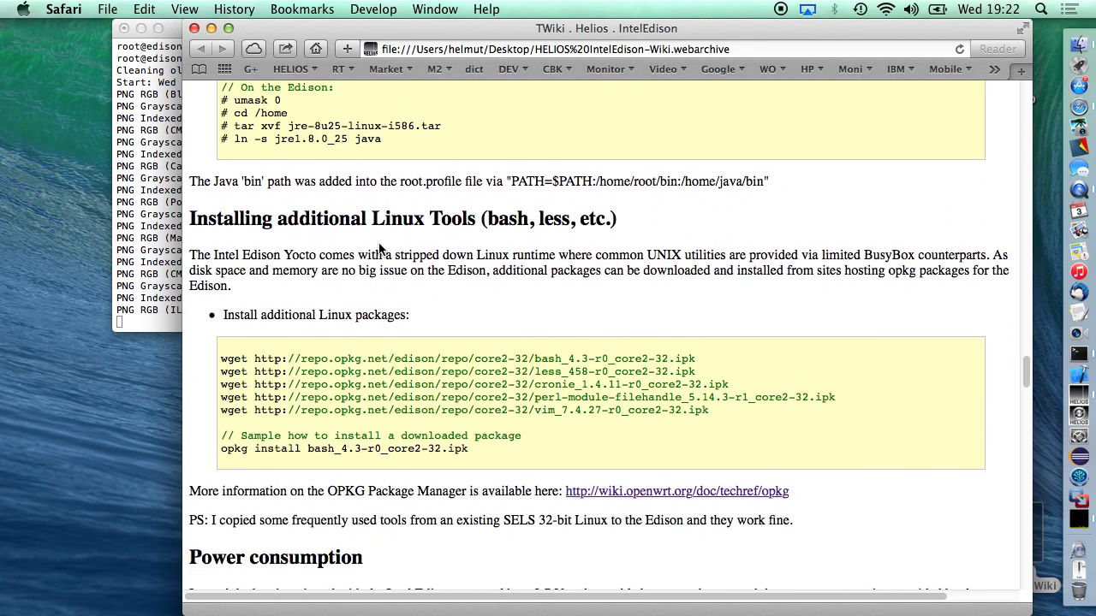
Check the conversion session in Terminal, return to Safari, and highlight "Two CPUs 99% busy via imageconv" in the Power consumption table.
{"action": "scroll", "coordinate": [379, 244], "scroll_direction": "down", "scroll_amount": 3}
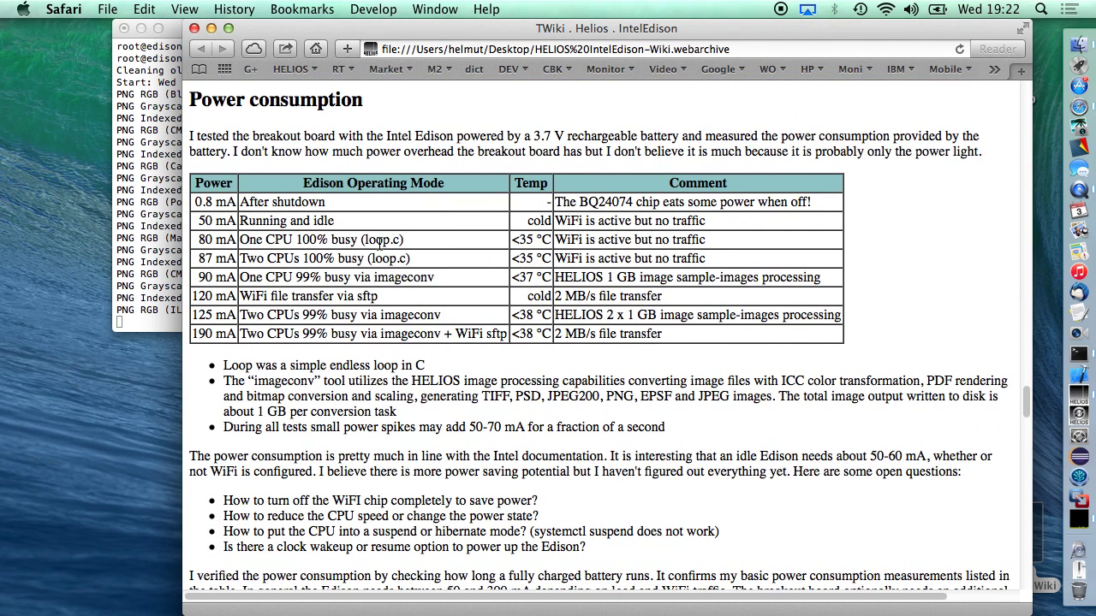
{"action": "left_click", "coordinate": [161, 243]}
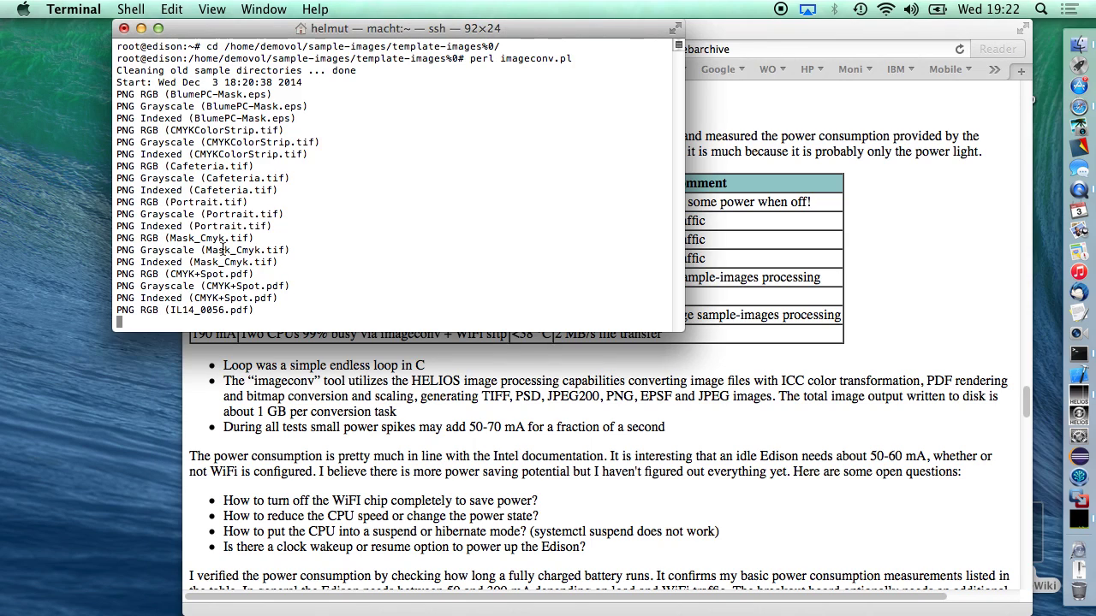
{"action": "left_click", "coordinate": [401, 444]}
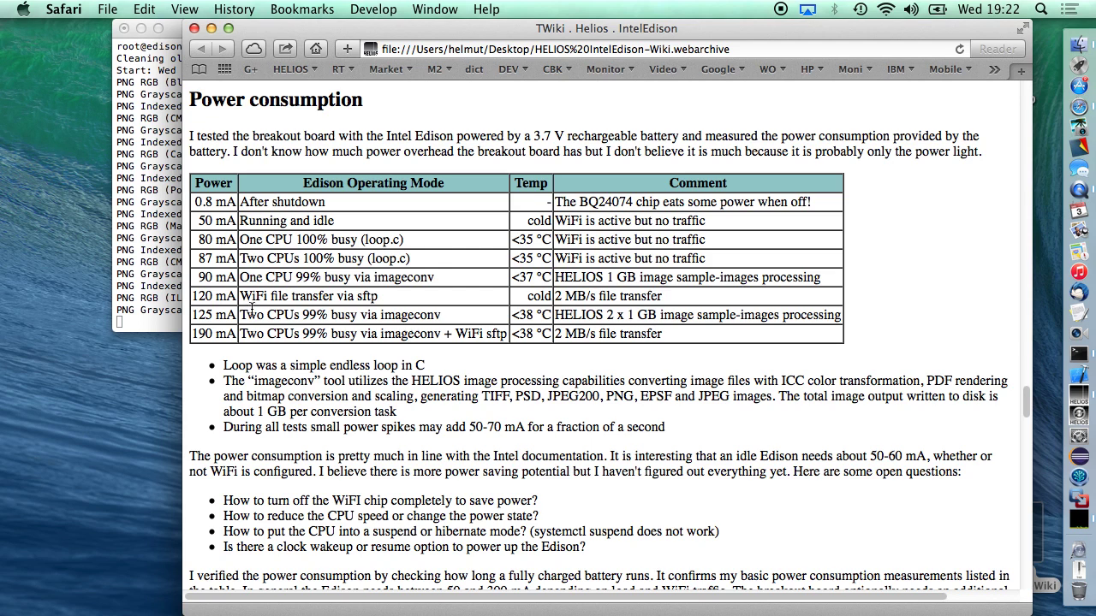
{"action": "left_click_drag", "start_coordinate": [246, 315], "coordinate": [449, 315]}
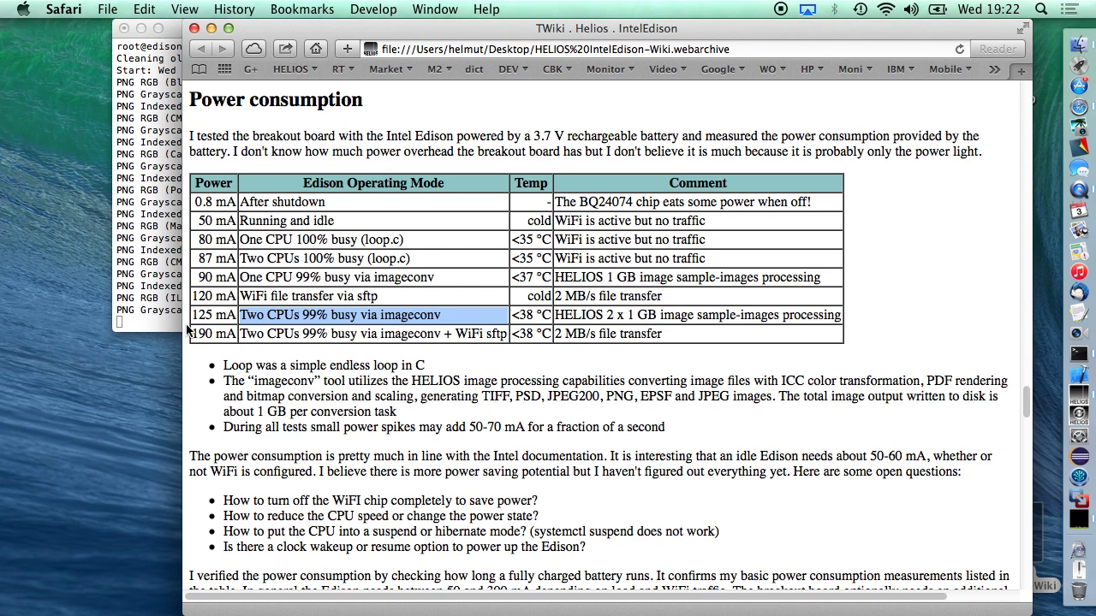
Read the Choosing a rechargeable battery section, including the tested batteries, charging chip configuration and TMR resistor location.
{"action": "scroll", "coordinate": [205, 330], "scroll_direction": "down", "scroll_amount": 4}
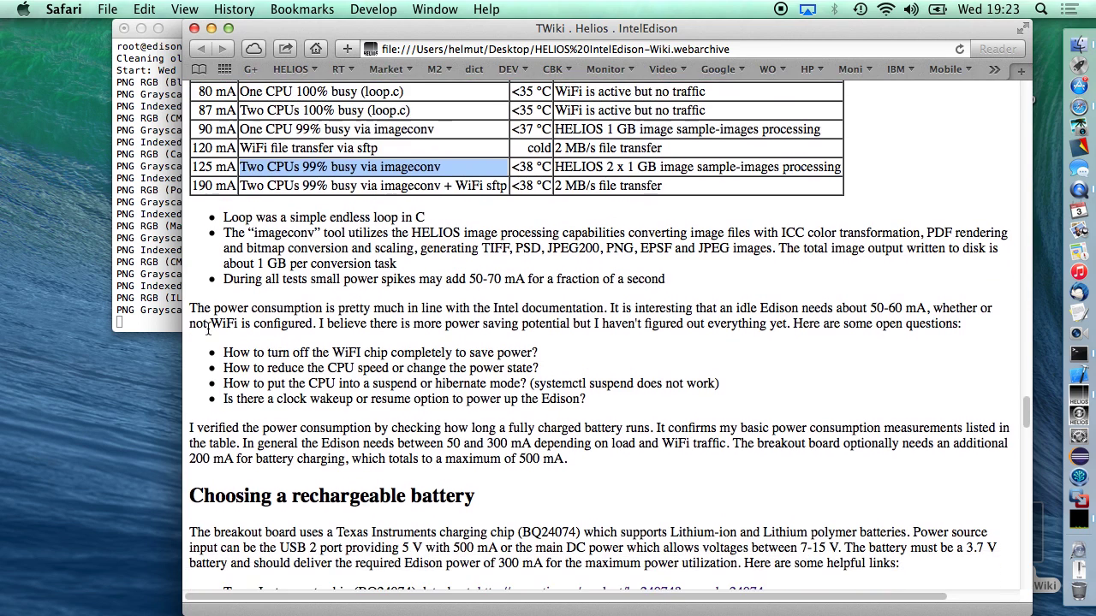
{"action": "scroll", "coordinate": [207, 329], "scroll_direction": "down", "scroll_amount": 8}
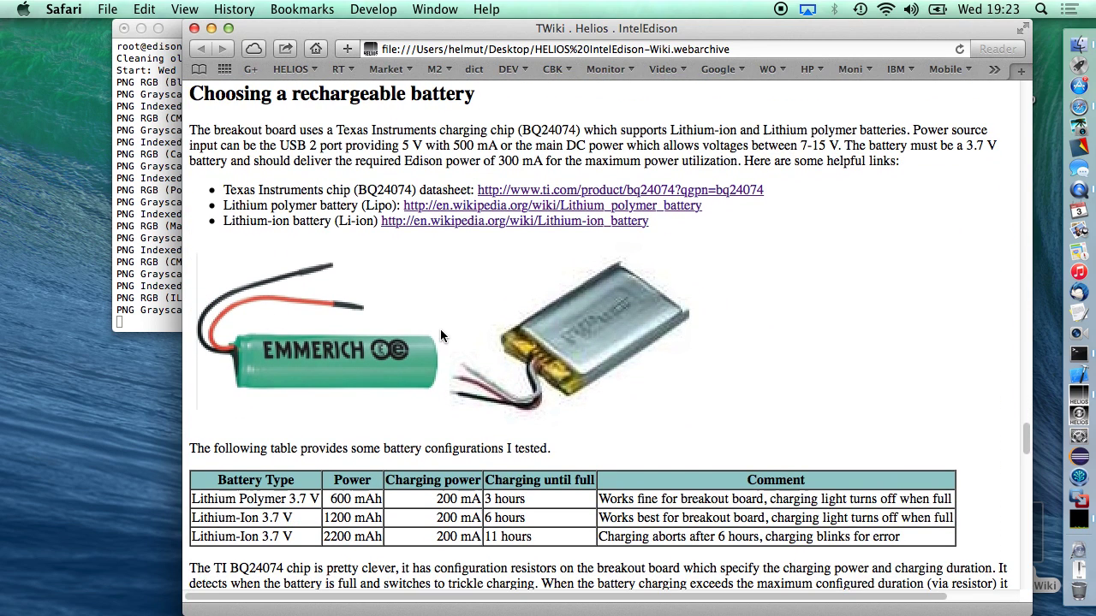
{"action": "scroll", "coordinate": [440, 335], "scroll_direction": "down", "scroll_amount": 6}
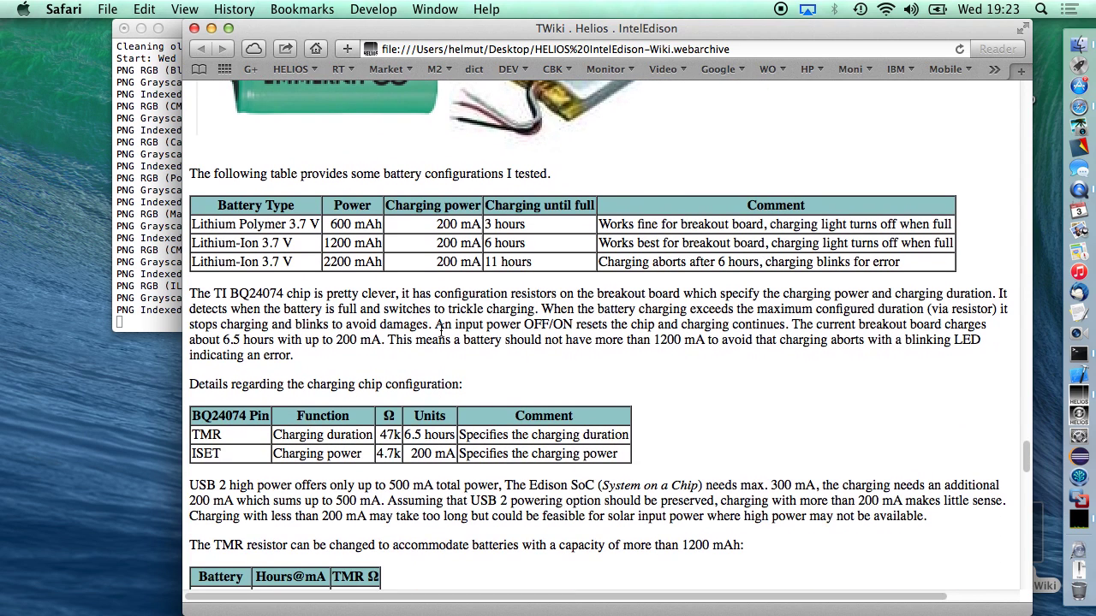
{"action": "scroll", "coordinate": [440, 329], "scroll_direction": "down", "scroll_amount": 6}
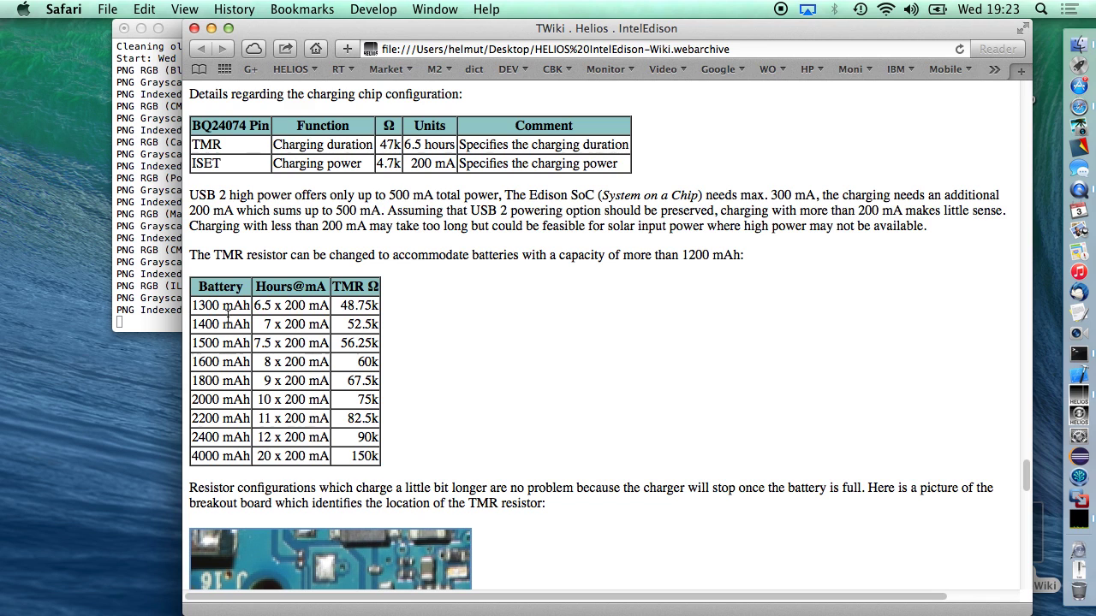
{"action": "scroll", "coordinate": [228, 315], "scroll_direction": "down", "scroll_amount": 5}
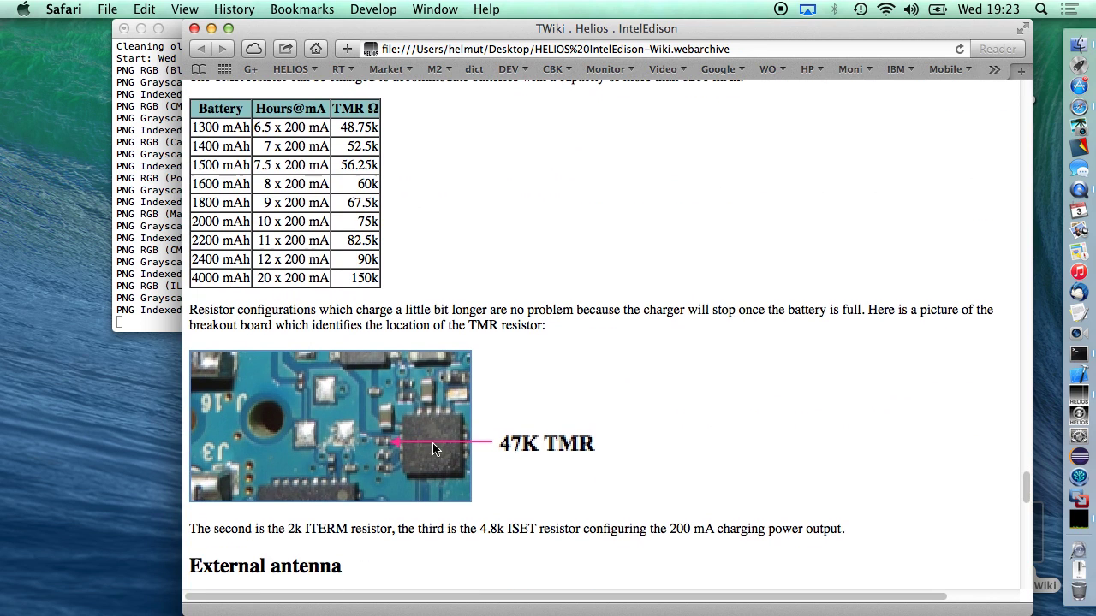
Review the External antenna, Disk read/write performance and HELIOS UB2 on the Edison sections, and return to Power consumption.
{"action": "scroll", "coordinate": [428, 465], "scroll_direction": "down", "scroll_amount": 10}
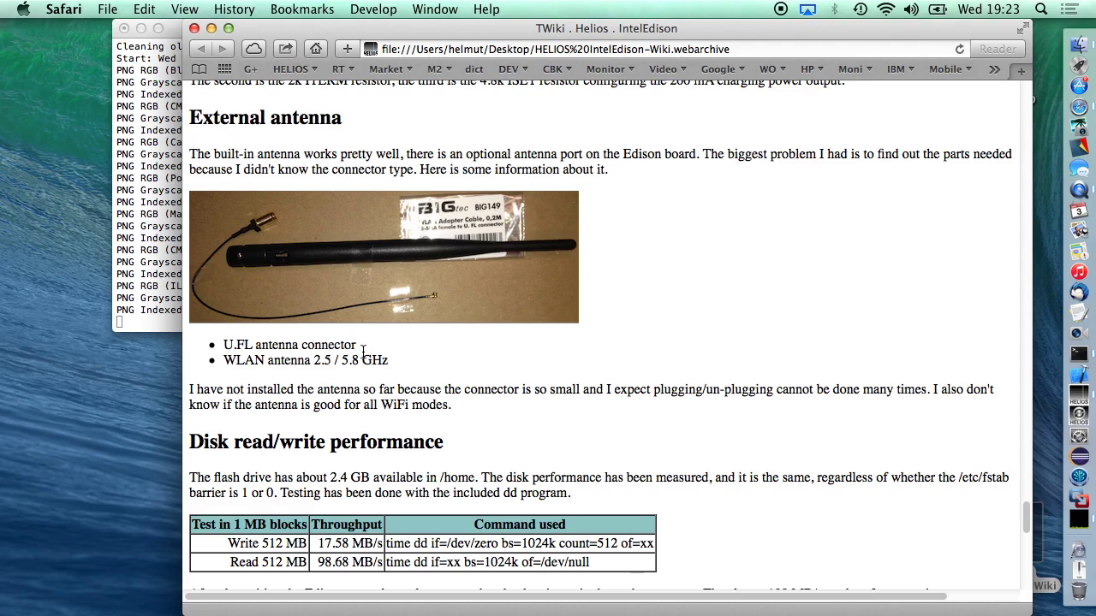
{"action": "scroll", "coordinate": [362, 351], "scroll_direction": "down", "scroll_amount": 15}
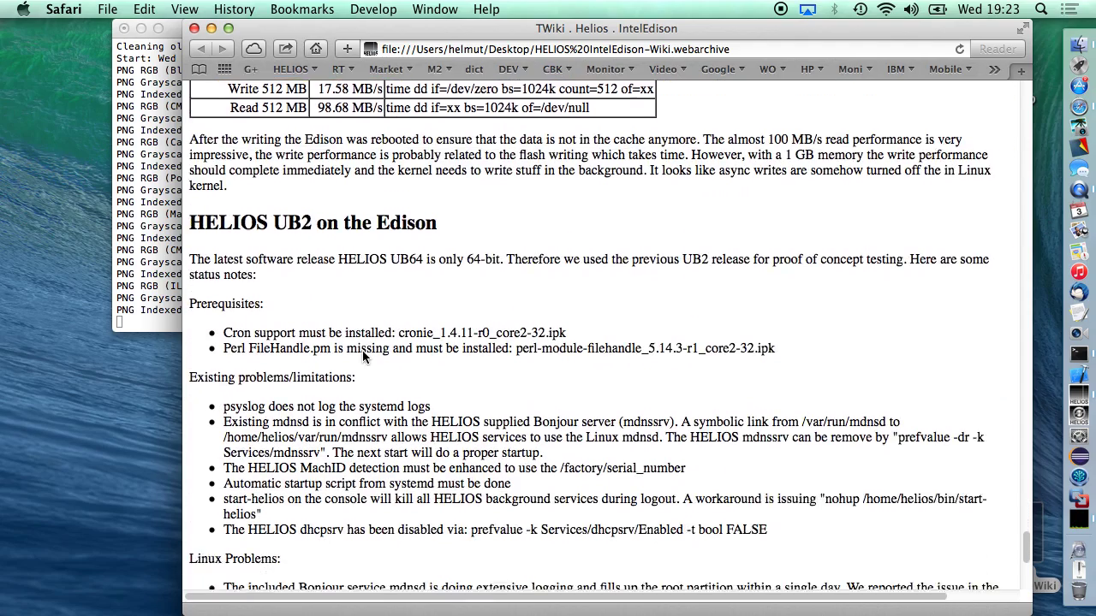
{"action": "scroll", "coordinate": [362, 357], "scroll_direction": "up", "scroll_amount": 20}
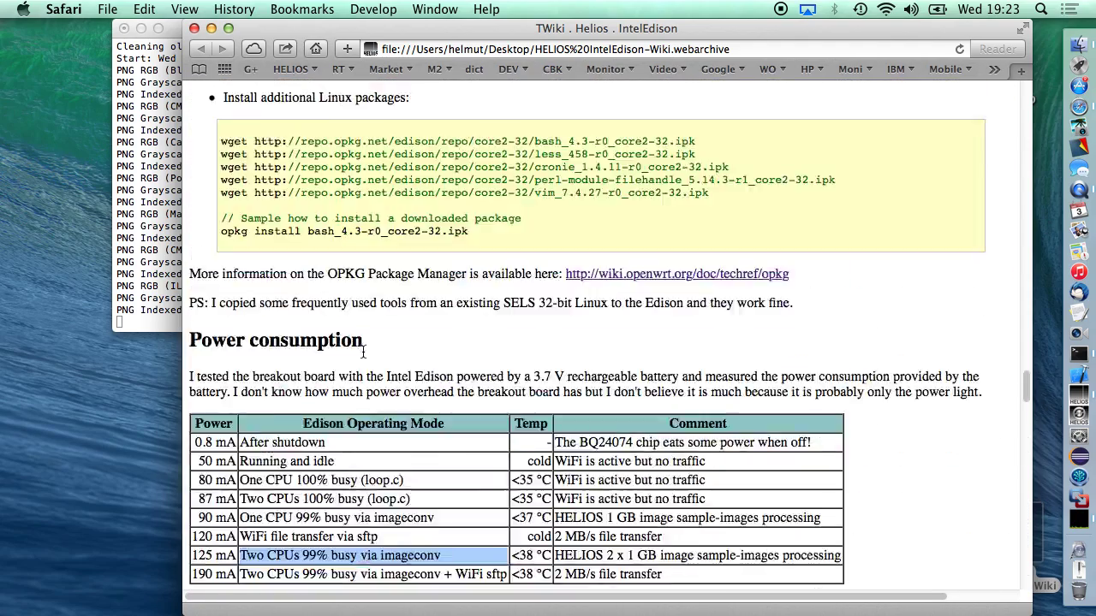